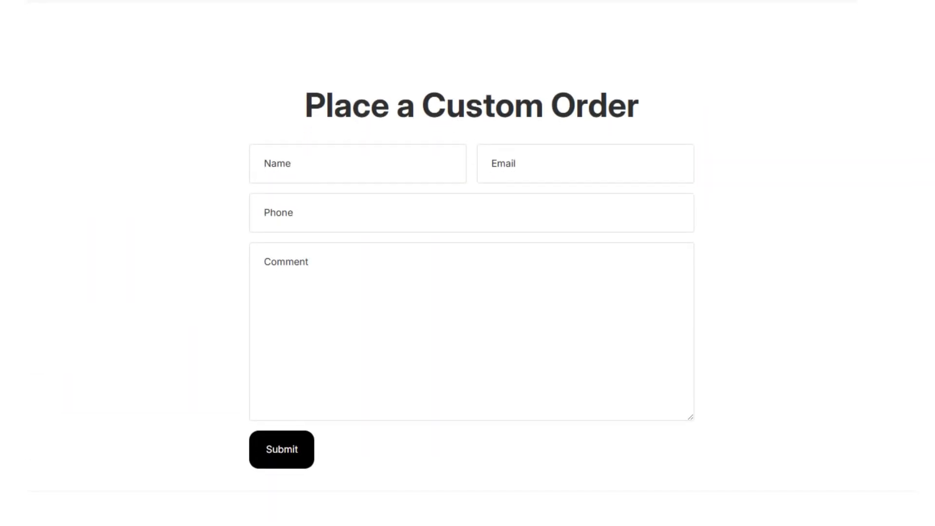
- Enter your e-mail address on the Shopify landing page and start the free trial
scroll(468, 263, "up", 15)
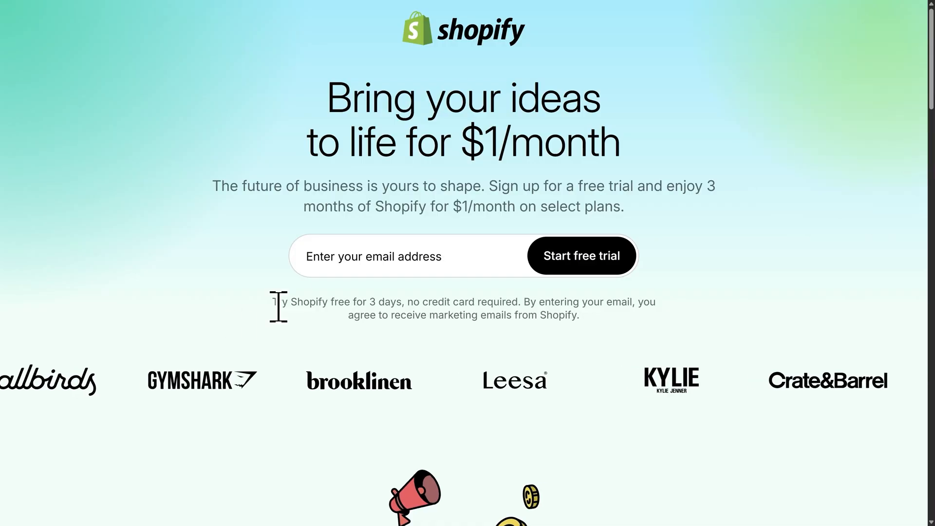
left_click(350, 261)
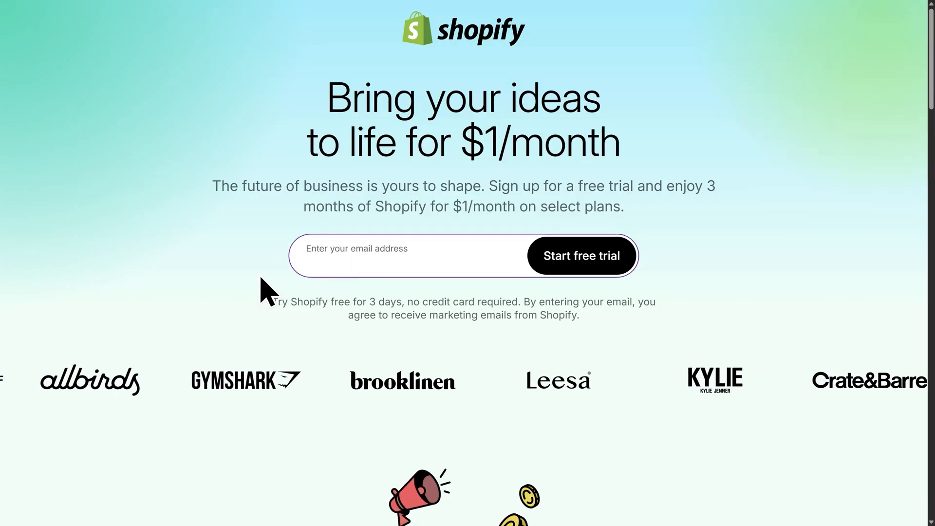
key("ctrl+v")
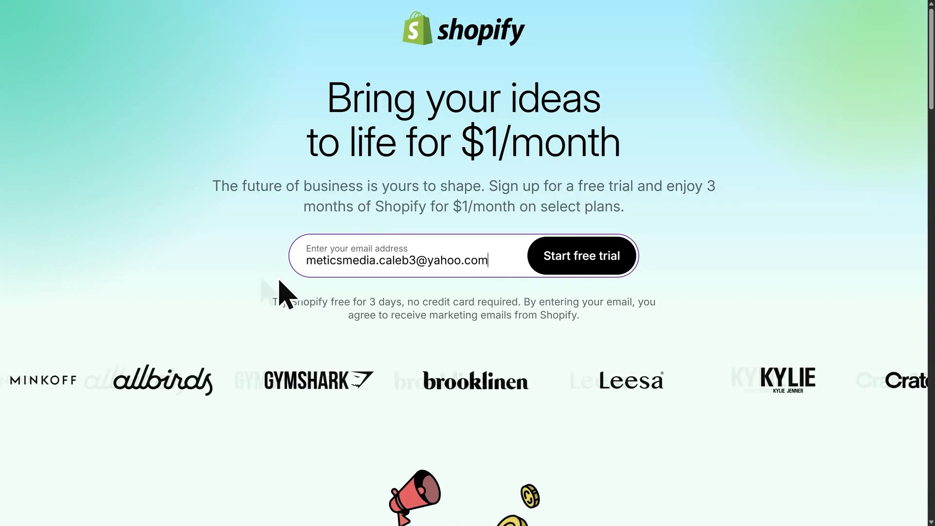
left_click(578, 270)
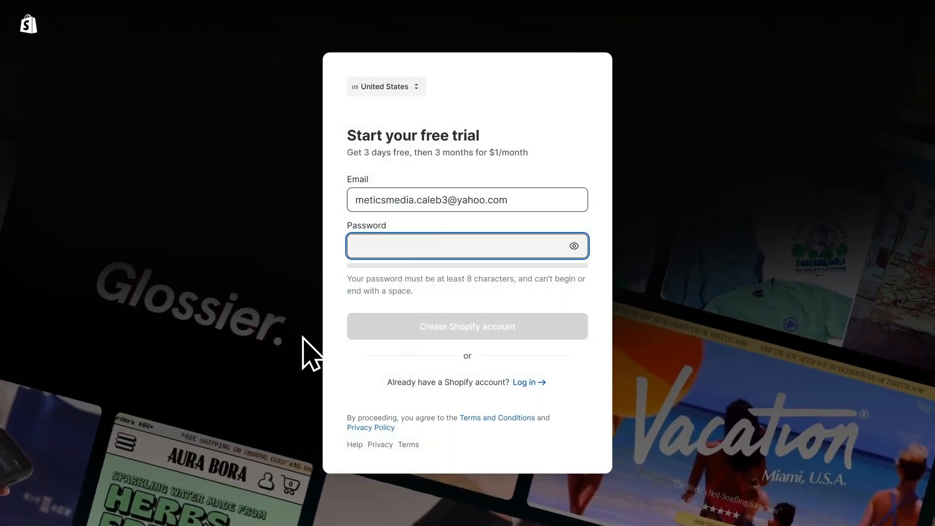
- Enter an account password and create the Shopify account
type("•••••••••")
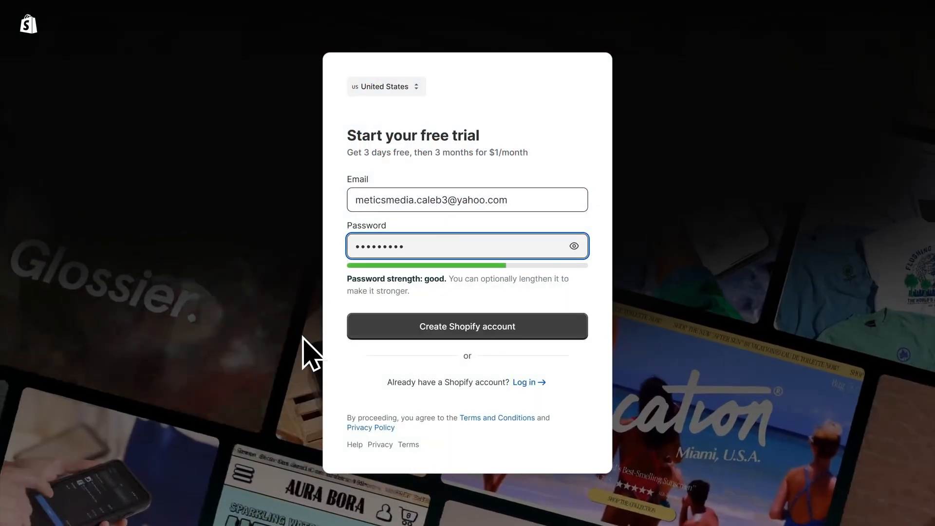
left_click(475, 336)
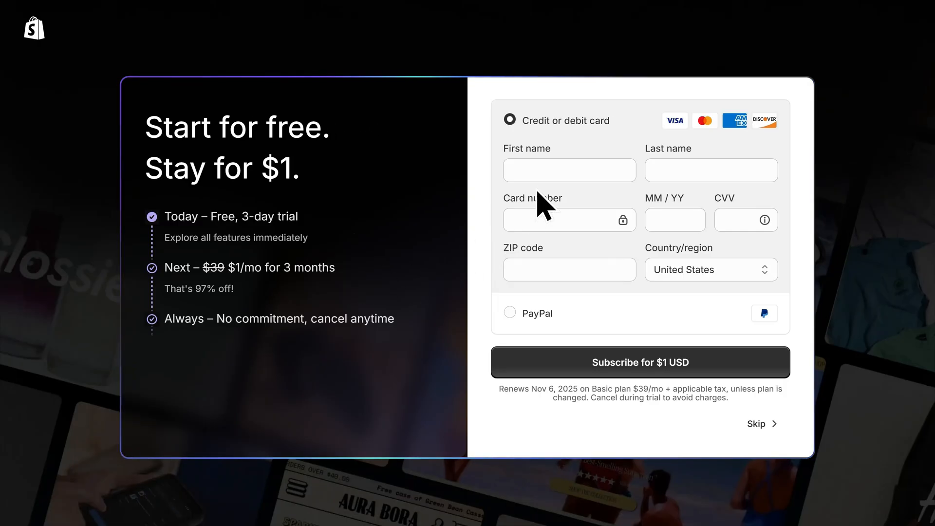
- Fill in the credit card details and subscribe for $1 USD
left_click(544, 168)
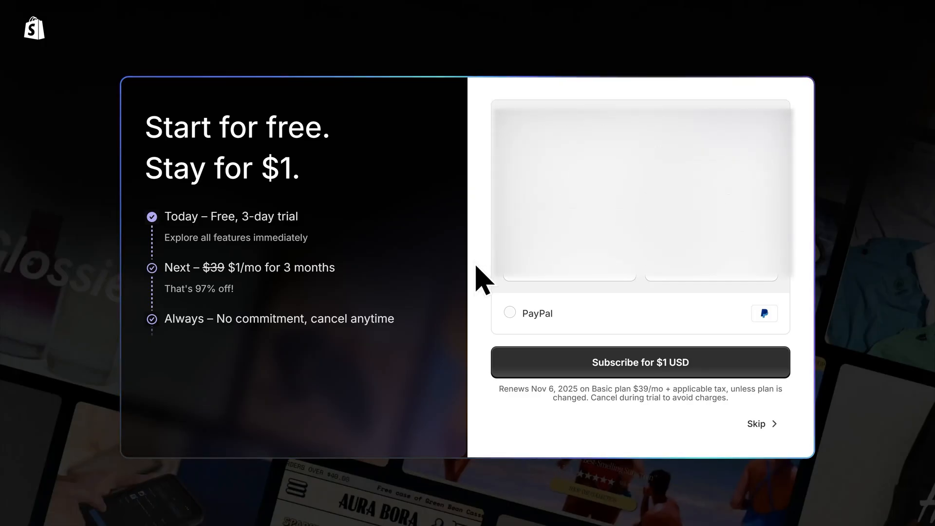
left_click(643, 373)
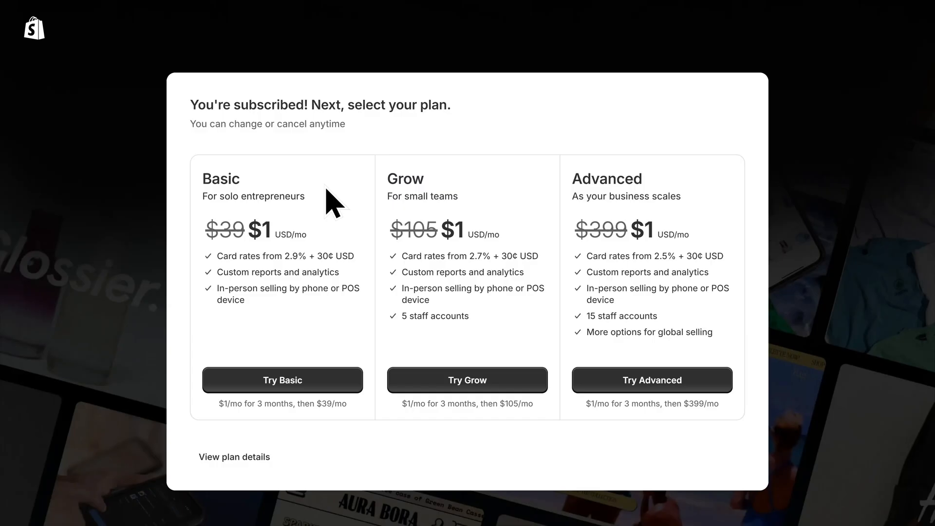
- Choose the Basic plan, postpone the business address and skip the customized setup
left_click(282, 391)
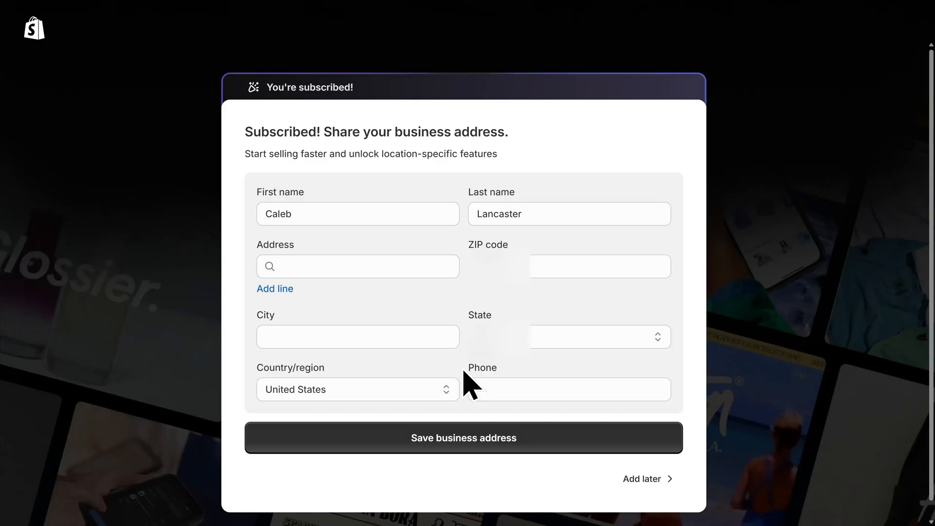
left_click(648, 480)
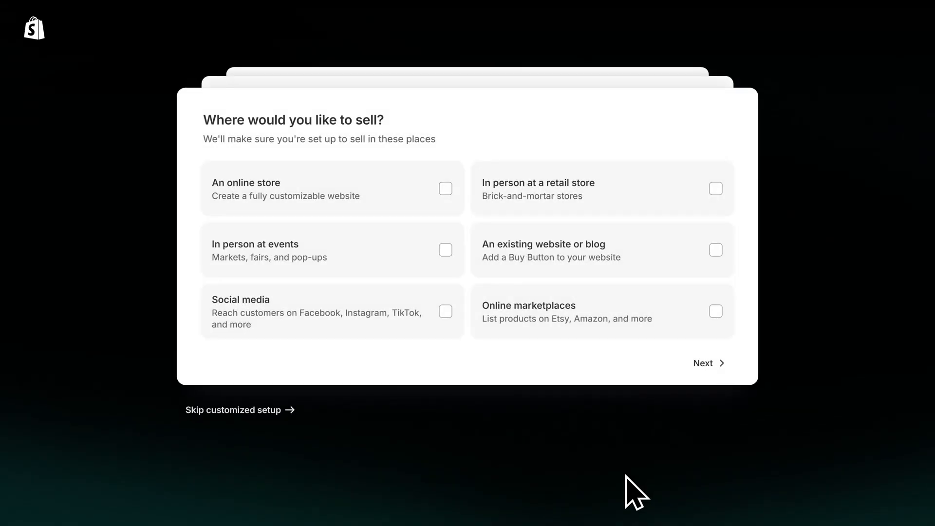
left_click(255, 411)
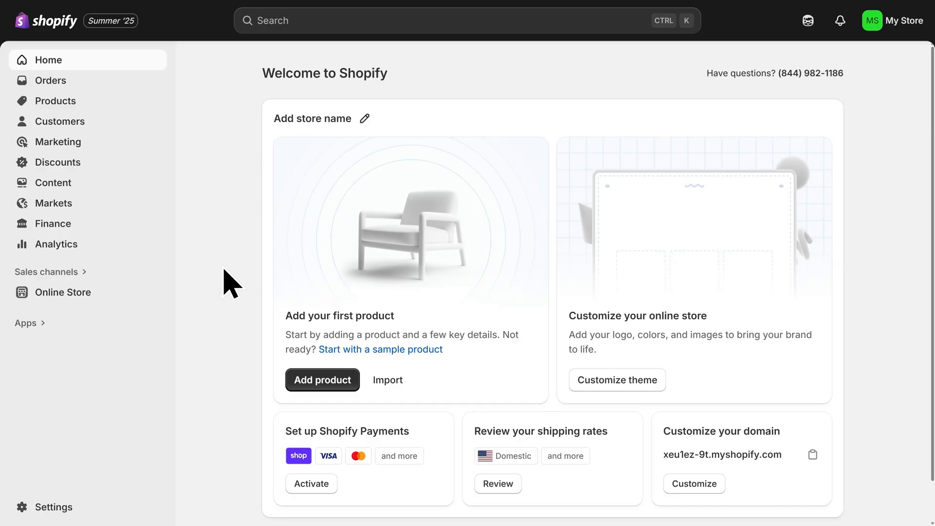
- Open the Online Store themes and start customizing the current Horizon theme
left_click(67, 300)
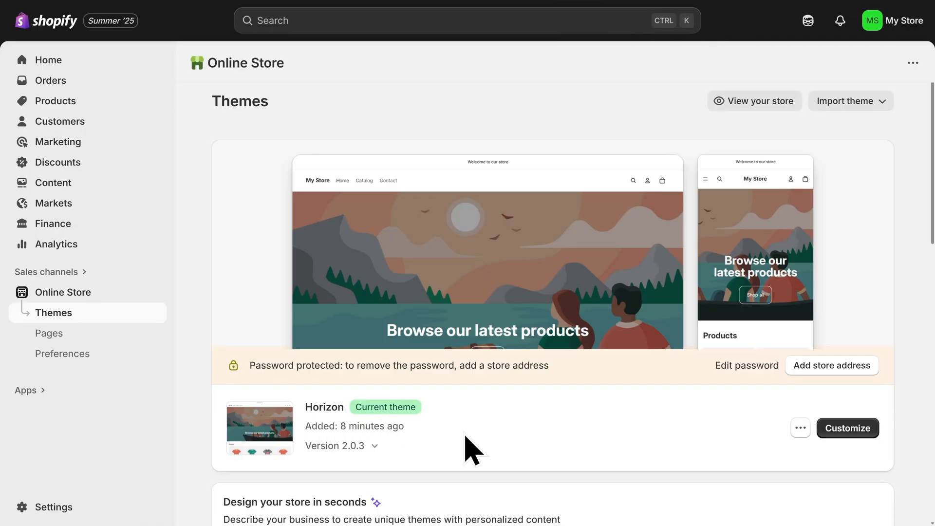
scroll(508, 431, "down", 12)
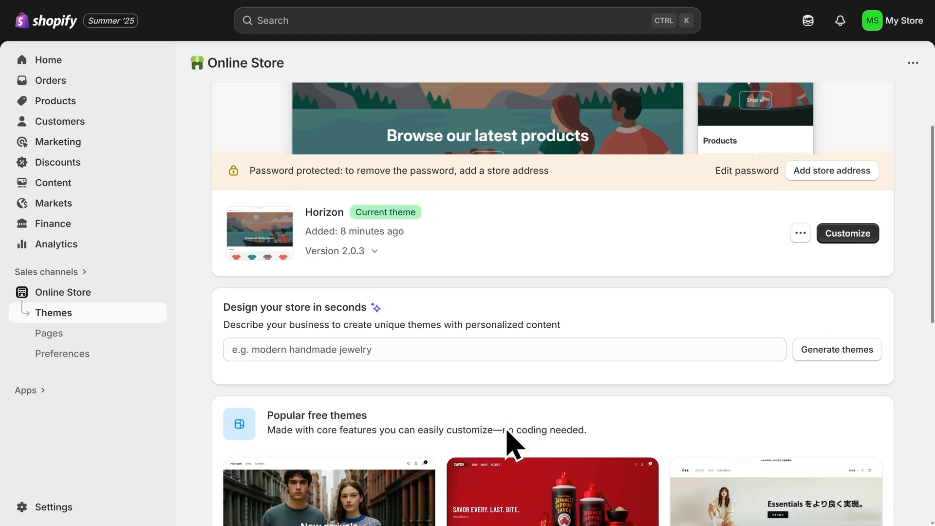
scroll(508, 432, "down", 2)
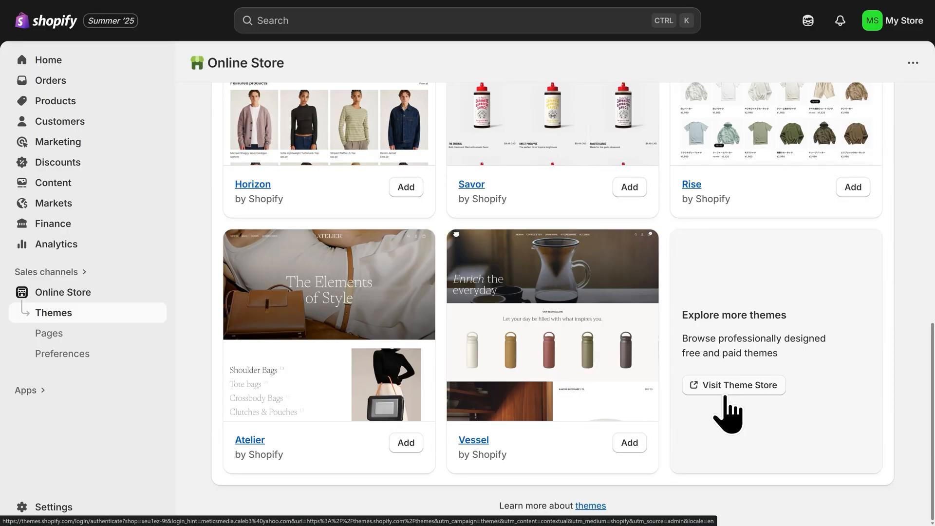
scroll(721, 404, "up", 14)
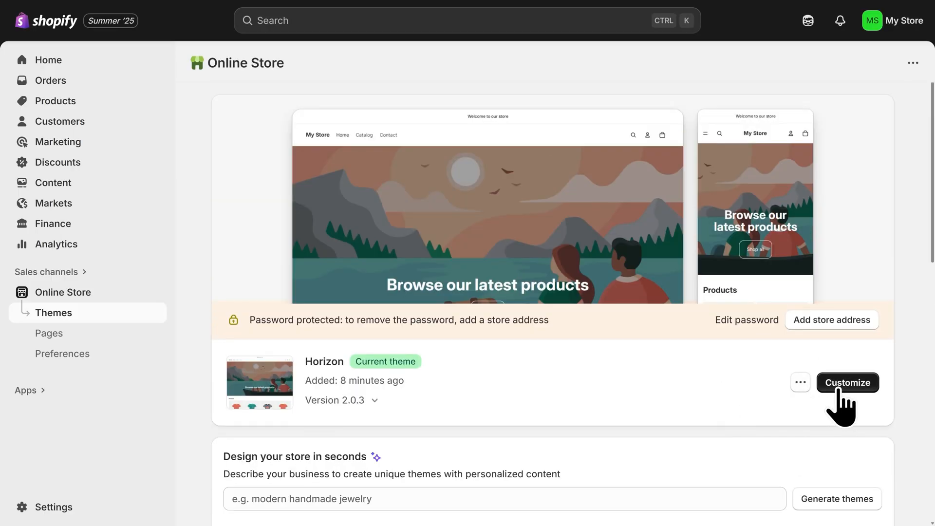
left_click(841, 389)
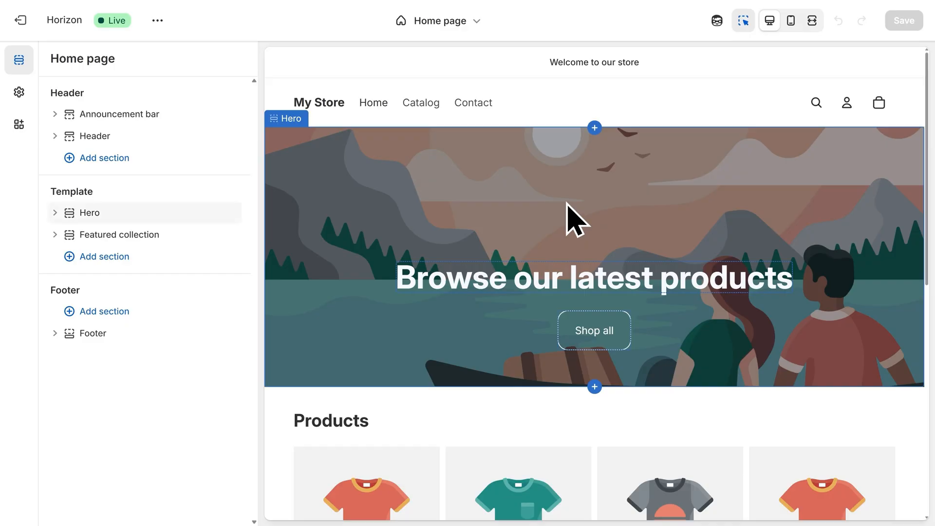
- Upload the yarn photo 1.jpg and set it as the Hero section's image
left_click(577, 221)
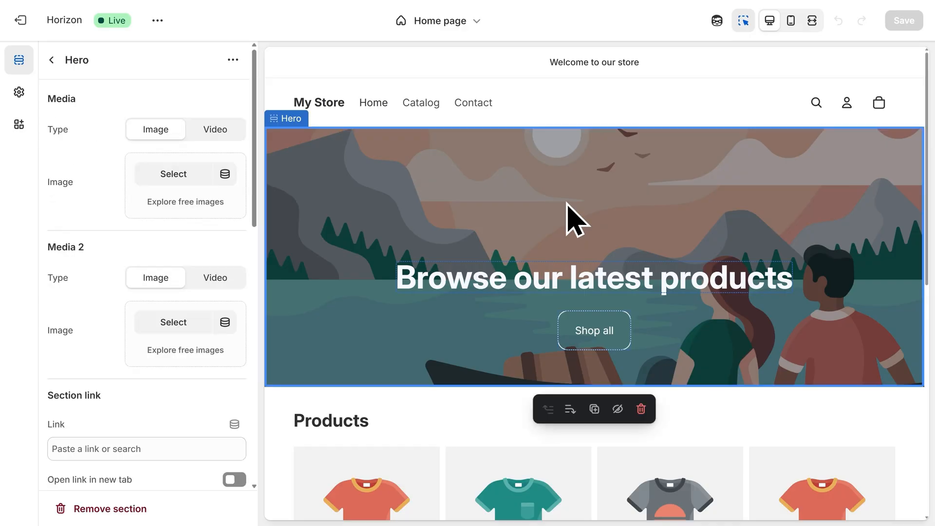
left_click(165, 175)
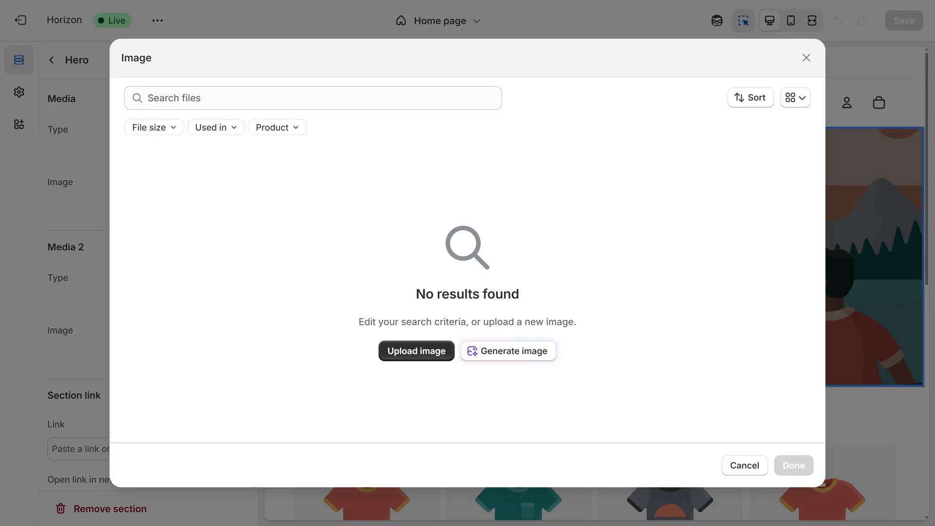
left_click_drag(1, 314, 282, 266)
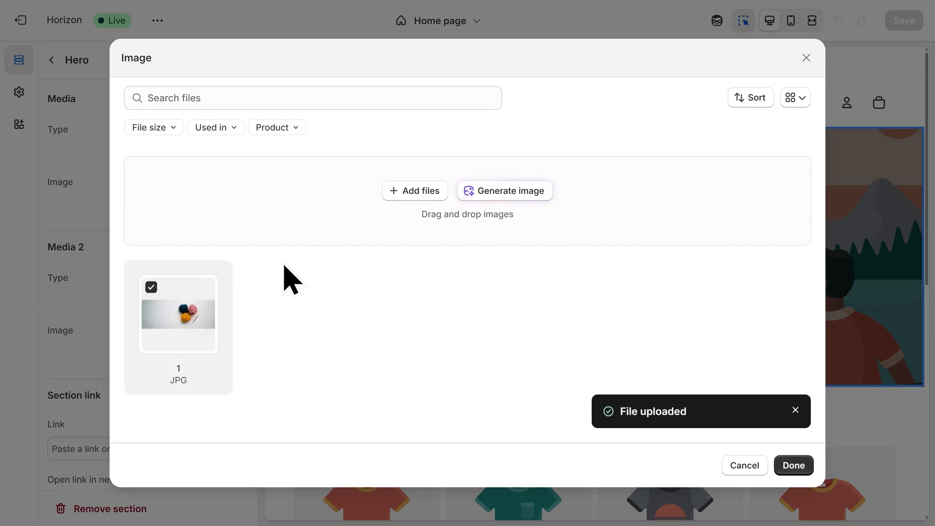
left_click(793, 466)
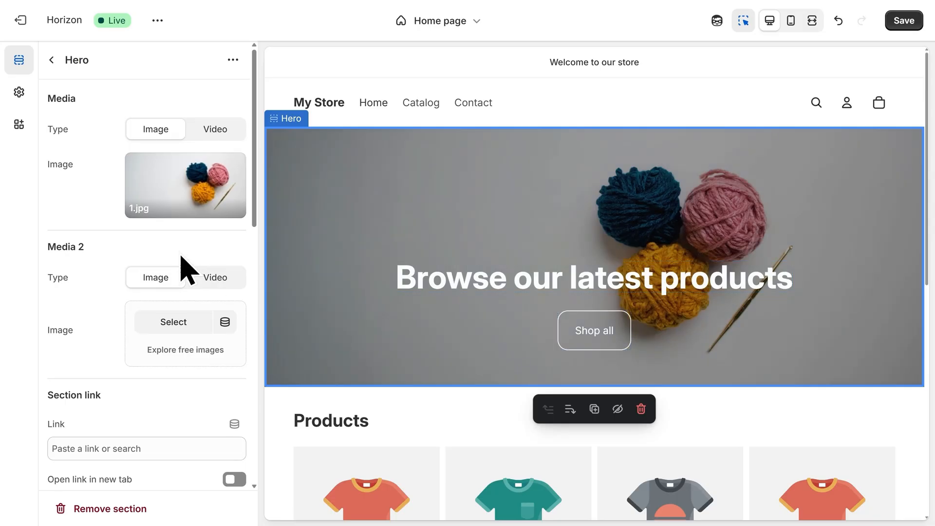
- Set the Hero section's height to Small
scroll(180, 263, "down", 6)
scroll(180, 273, "down", 3)
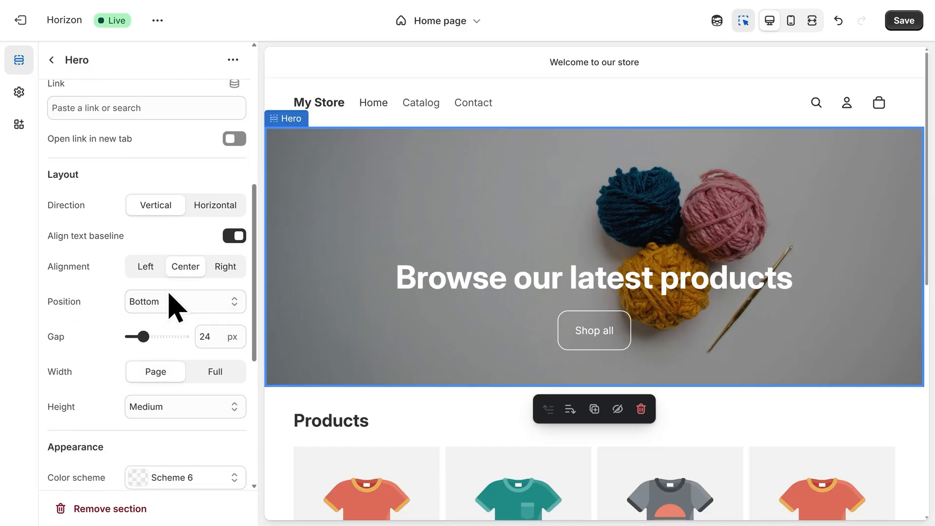
left_click(180, 317)
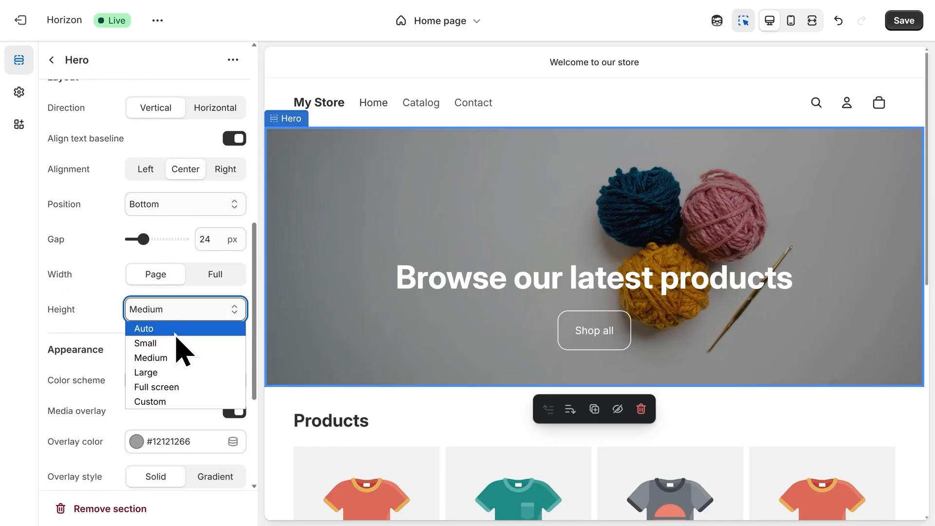
left_click(177, 343)
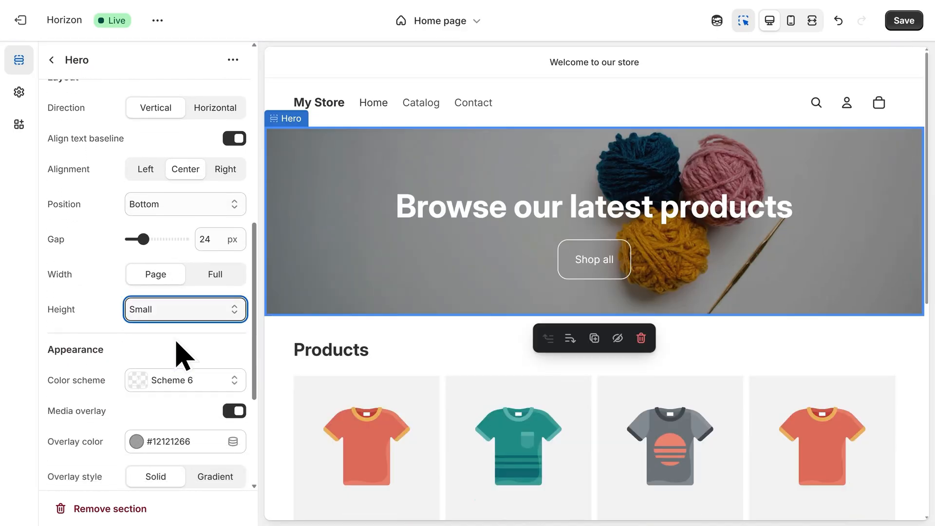
- Replace the hero heading with "Handmade Toys. Crafted with Love." and return to the page outline
left_click(535, 228)
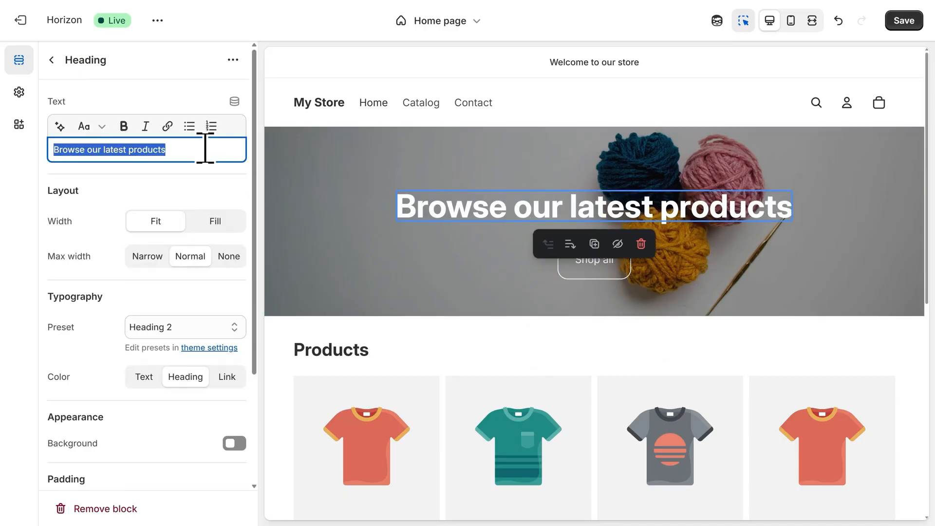
key("ctrl+z")
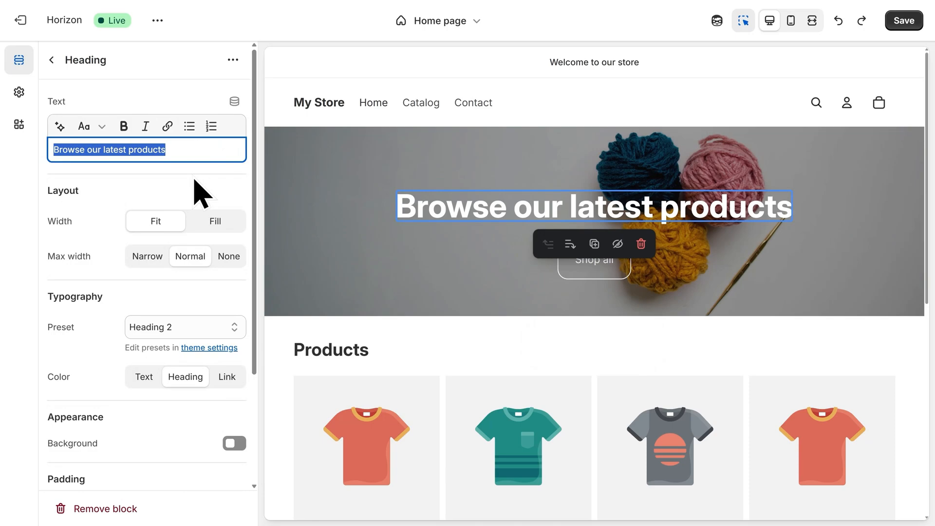
type("Handmade Toys. Crafted with Love.")
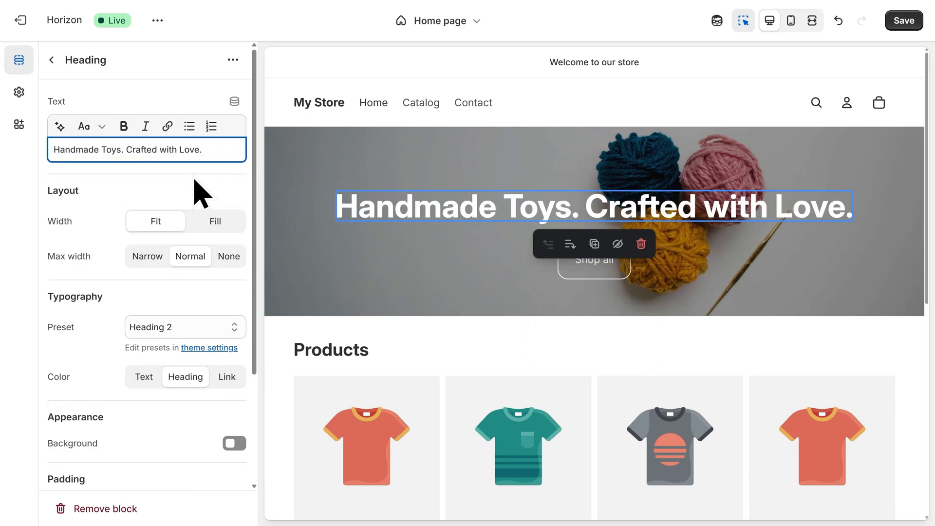
left_click(194, 179)
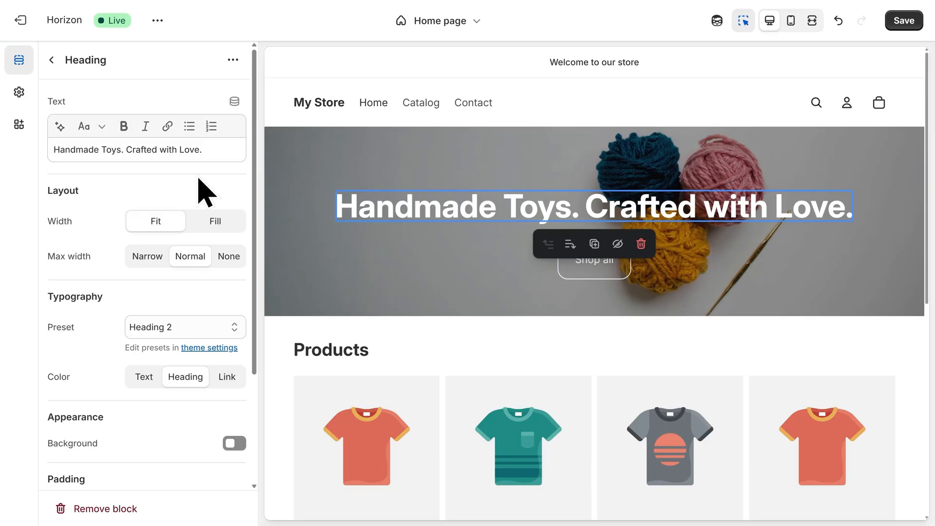
left_click(51, 60)
- Add an Icons with text section to the home page template
mouse_move(173, 288)
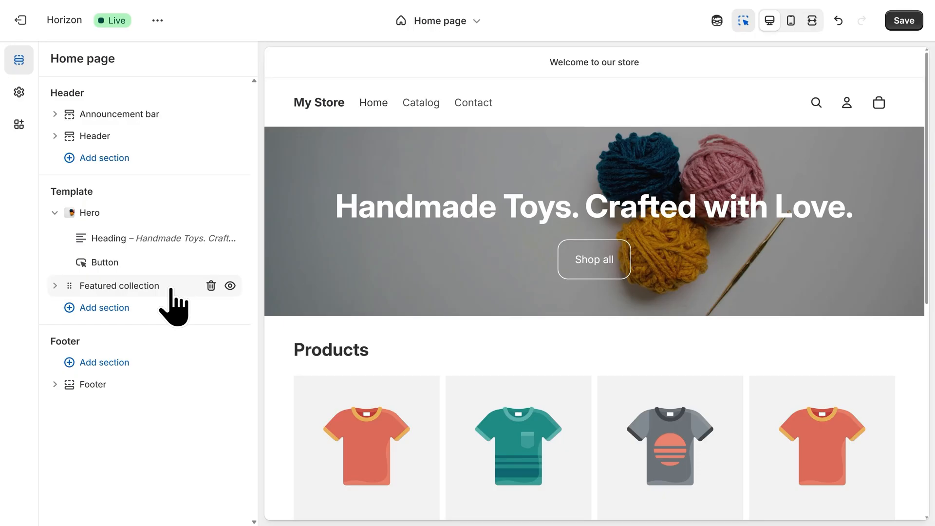
left_click(105, 312)
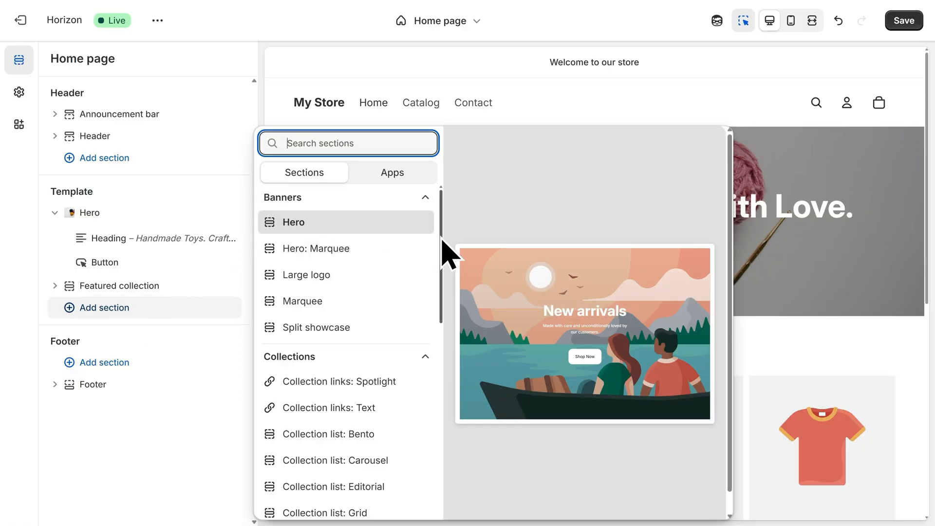
left_click_drag(442, 239, 442, 467)
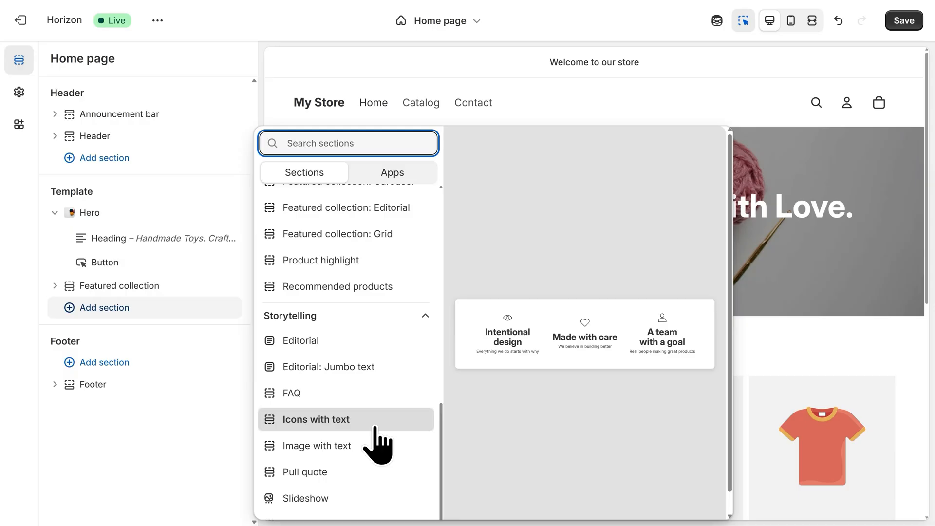
left_click(375, 429)
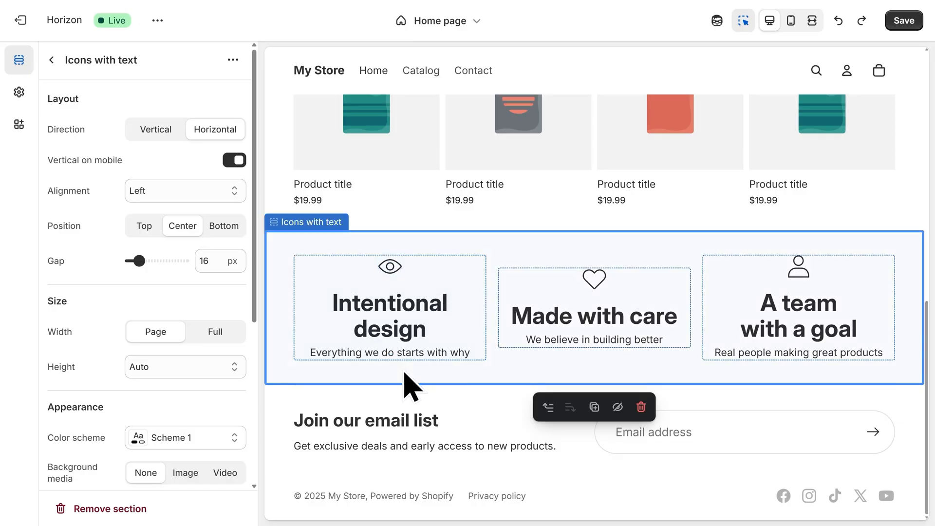
- Set the icon headings to "An Eye for Quality", "Made to Be Loved" and "Made by Real People" with descriptions
key("ctrl+shift+z")
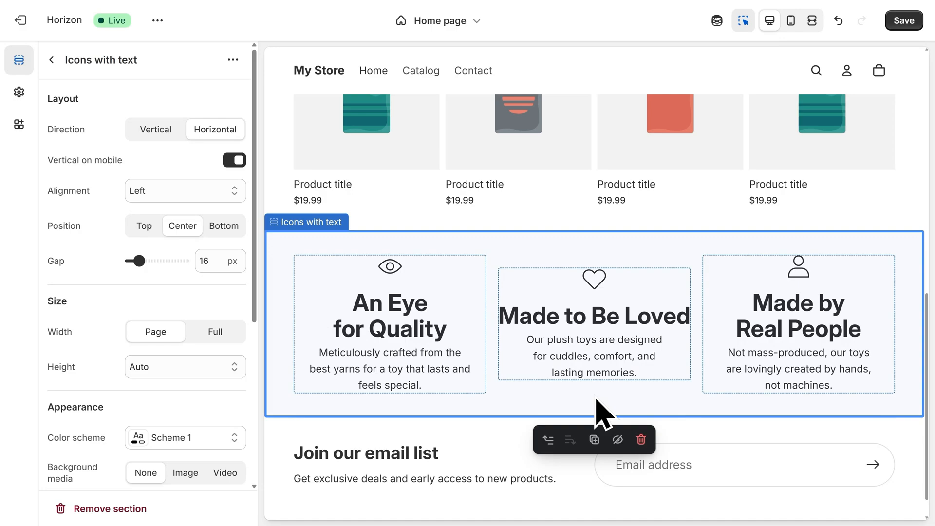
scroll(596, 401, "down", 1)
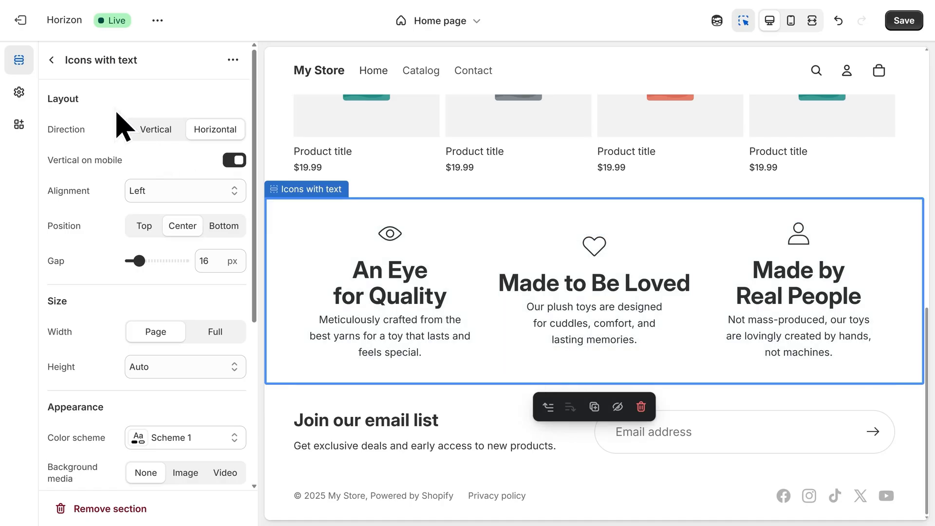
left_click(52, 60)
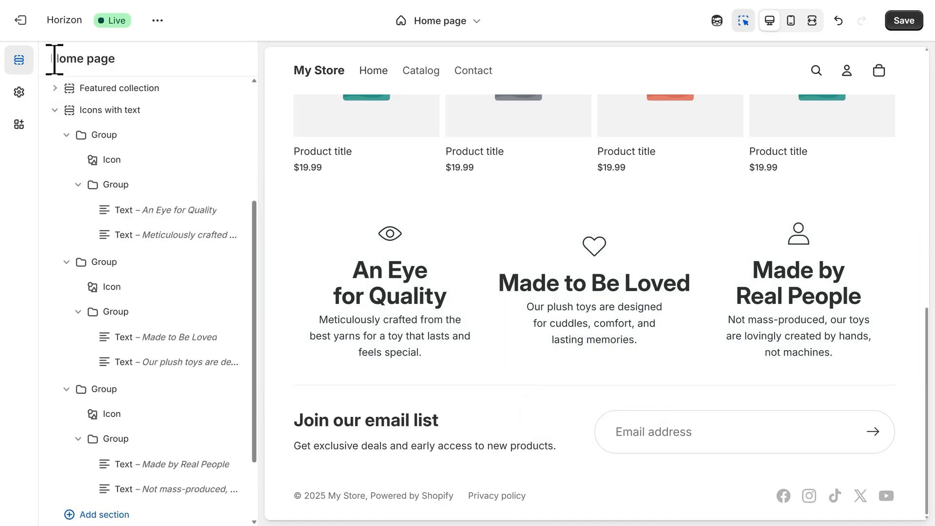
scroll(159, 308, "down", 2)
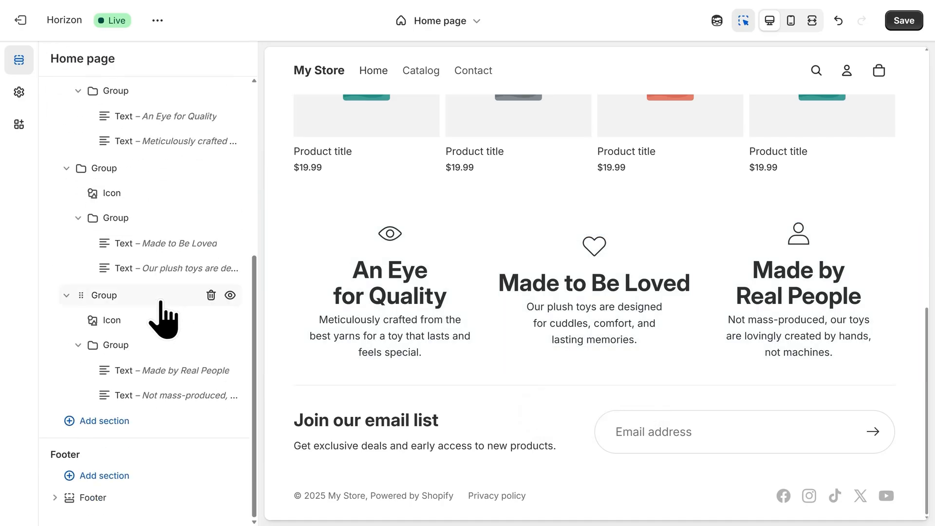
- Add a Custom section to the home page template below the icons section
left_click(149, 423)
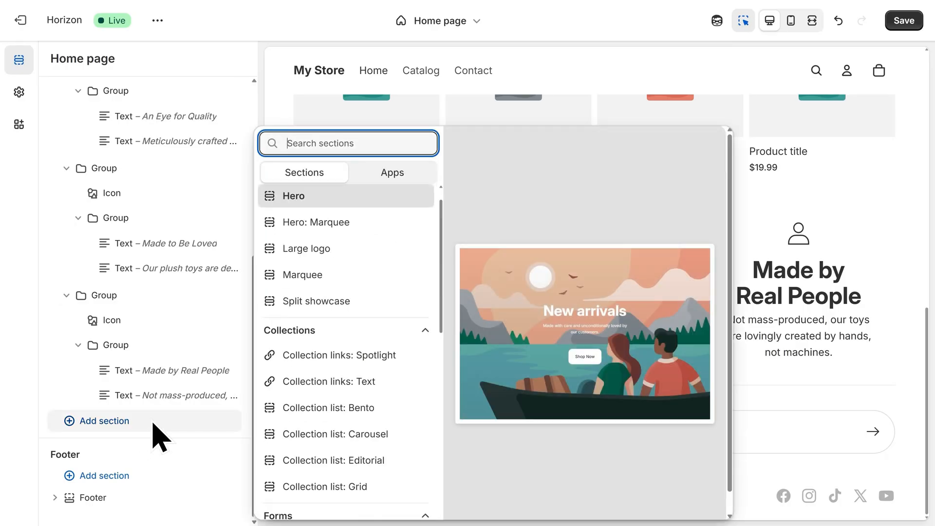
scroll(440, 327, "down", 1)
scroll(439, 326, "down", 5)
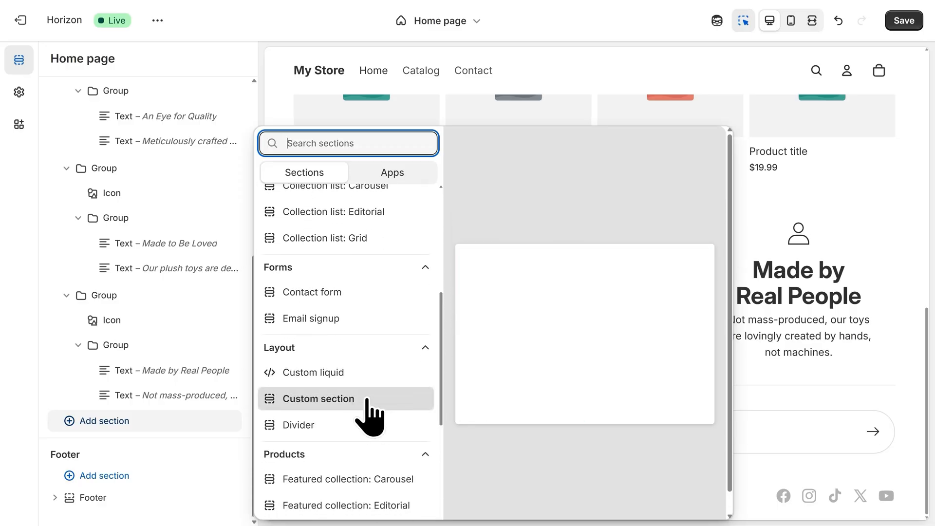
left_click(367, 399)
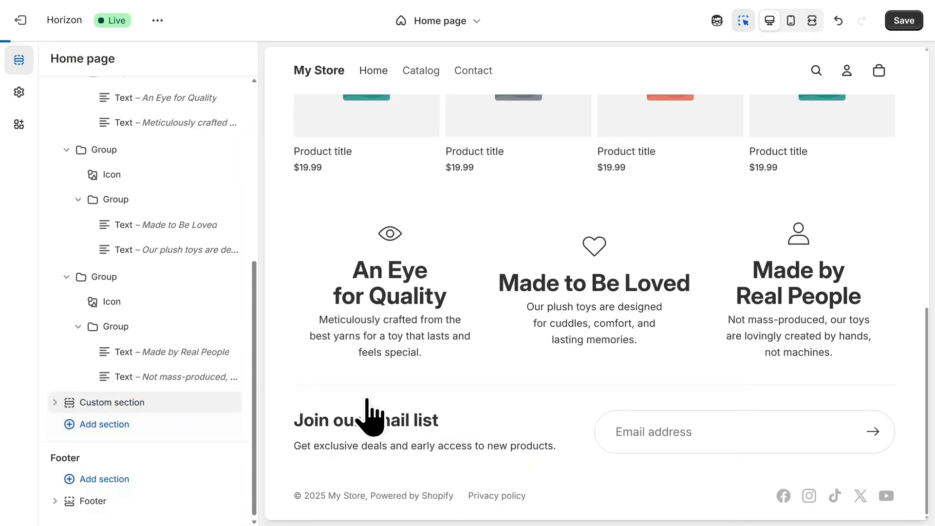
- Generate a block in the Custom section from the prompt "Create a 3-column customer reviews layout with a quote, name, and star rating."
left_click(55, 400)
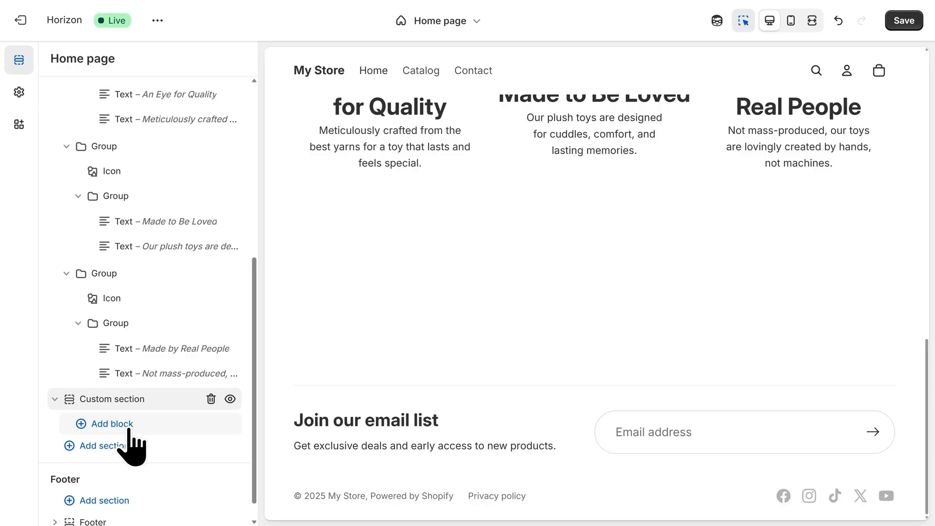
left_click(112, 424)
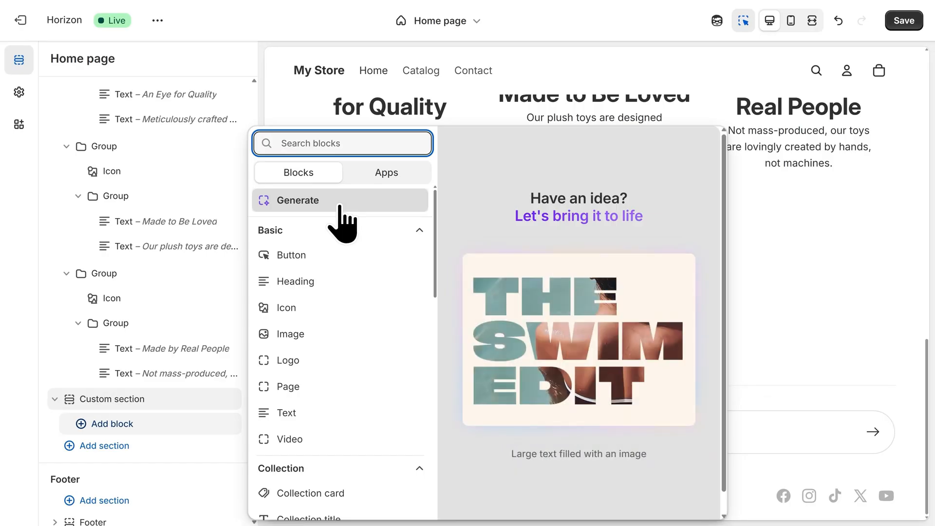
left_click(341, 217)
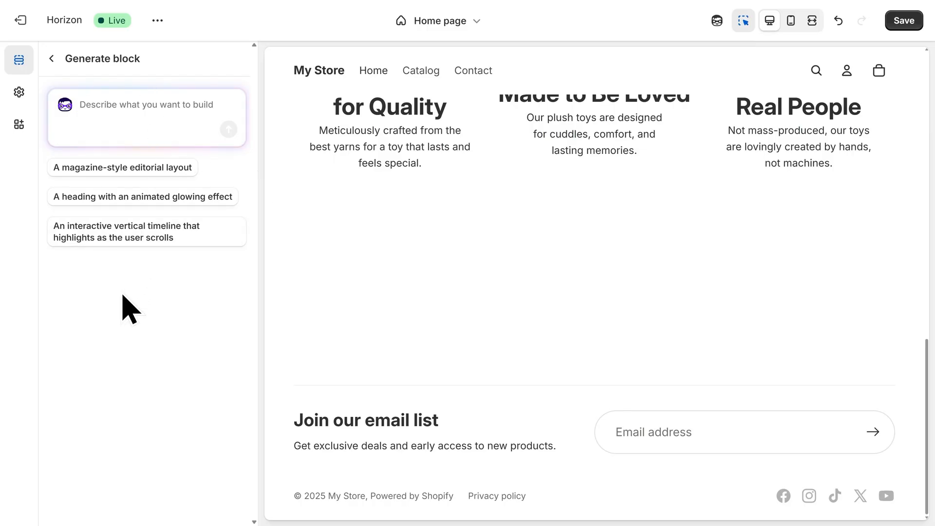
type("Create a 3-column customer reviews layout with a quote, name, and star rating.")
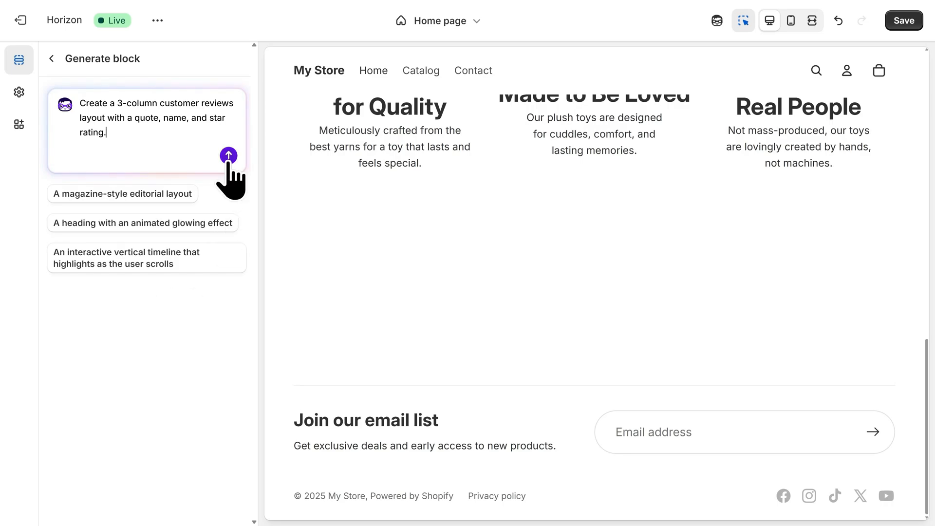
left_click(228, 156)
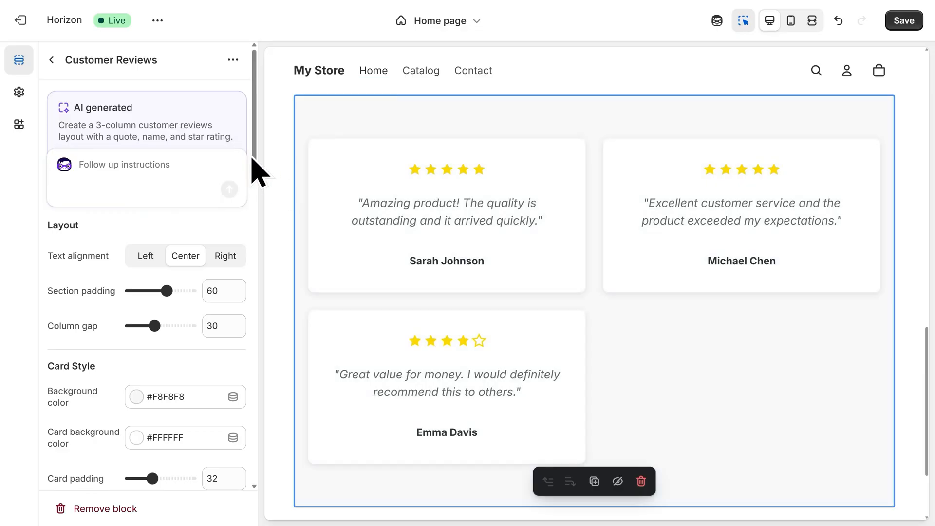
- Replace the review quotes with plush-toy testimonials, set each customer name to Happy Customer, and return to the outline
scroll(252, 204, "down", 10)
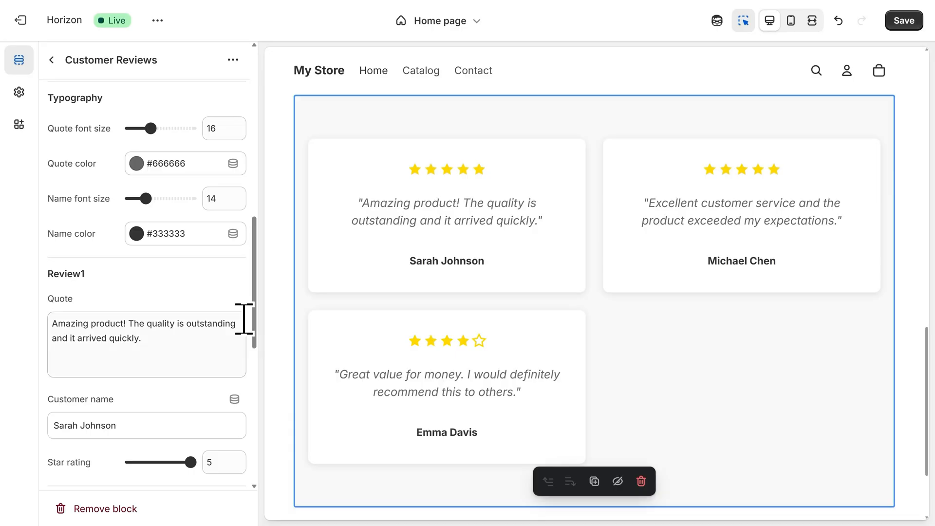
left_click_drag(180, 347, 44, 283)
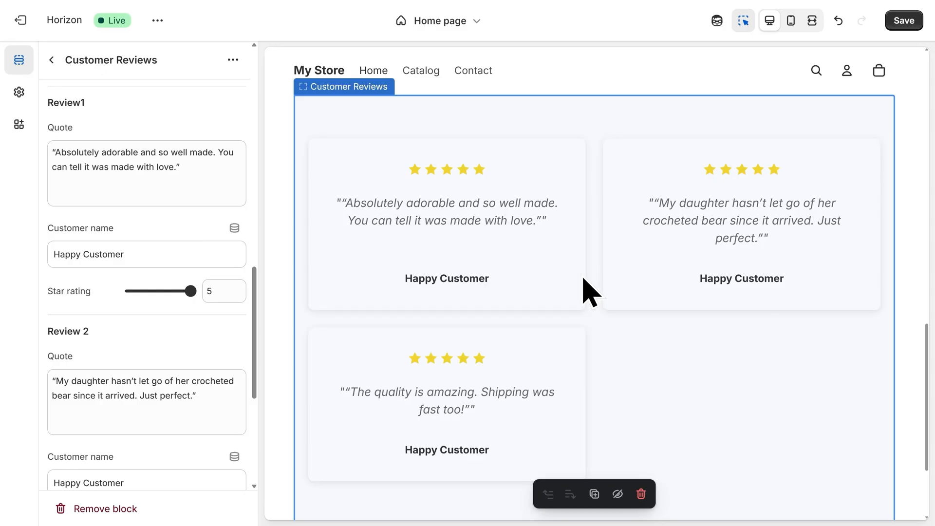
left_click(51, 59)
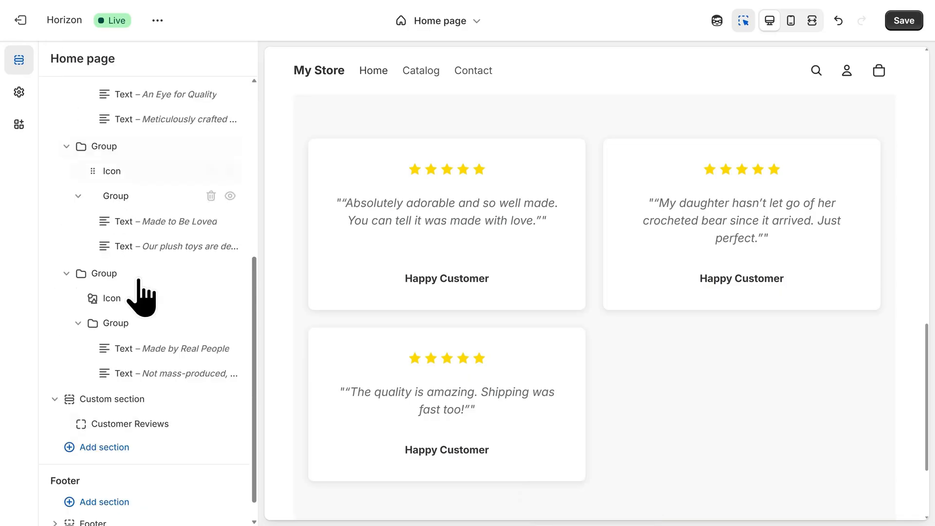
- Add a Contact form section below the Custom section
left_click(151, 451)
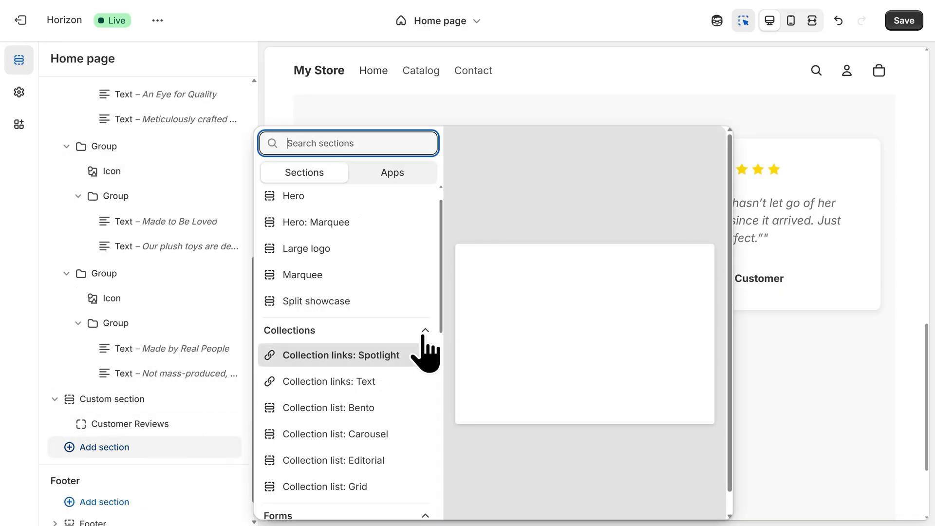
left_click_drag(443, 330, 444, 386)
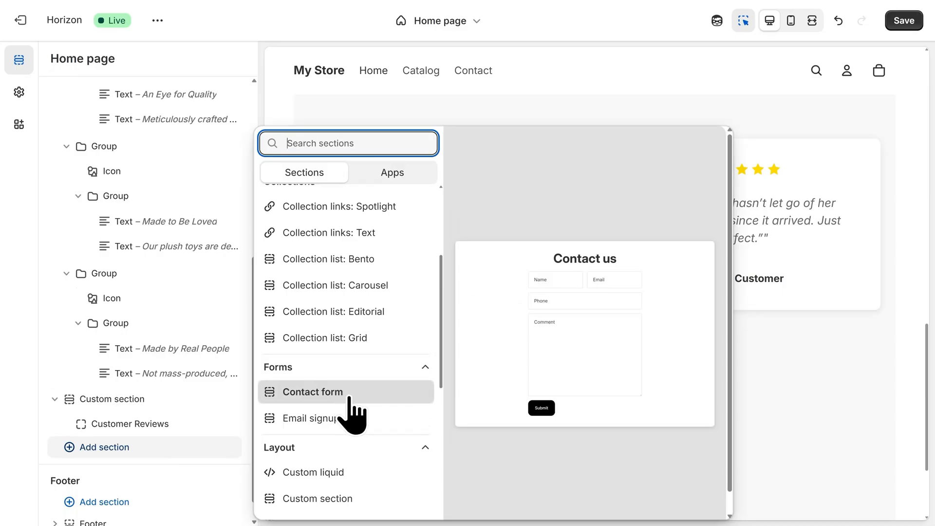
left_click(349, 399)
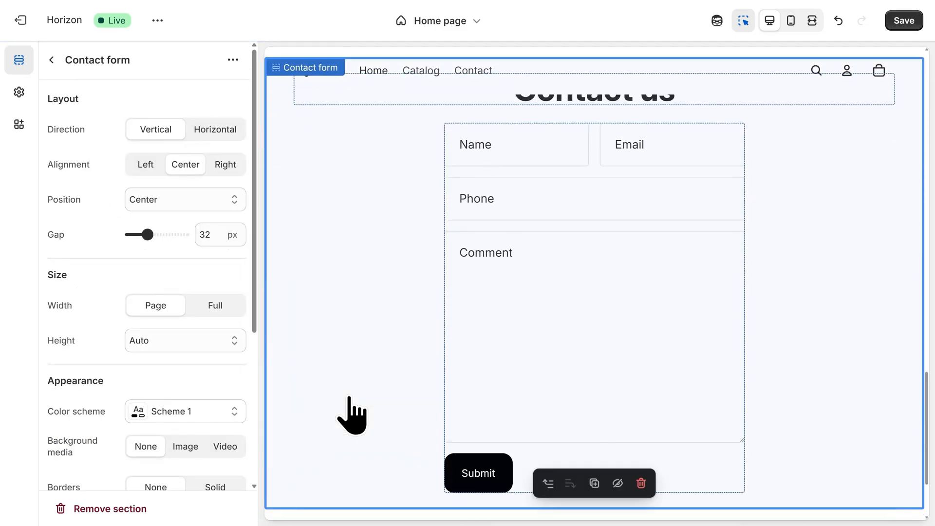
- Change the contact form heading to "Place a Custom Order"
scroll(363, 413, "up", 1)
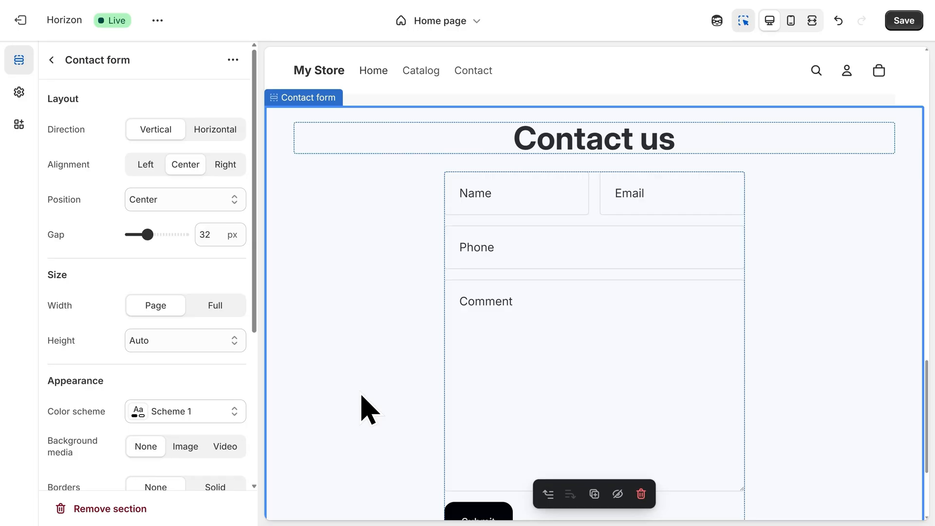
left_click(555, 154)
type("Place a Custo")
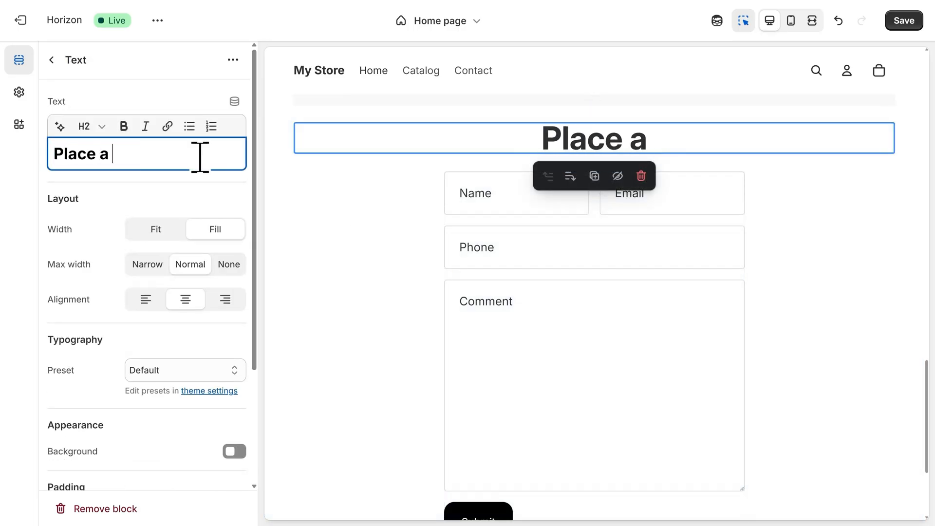
type("m Order")
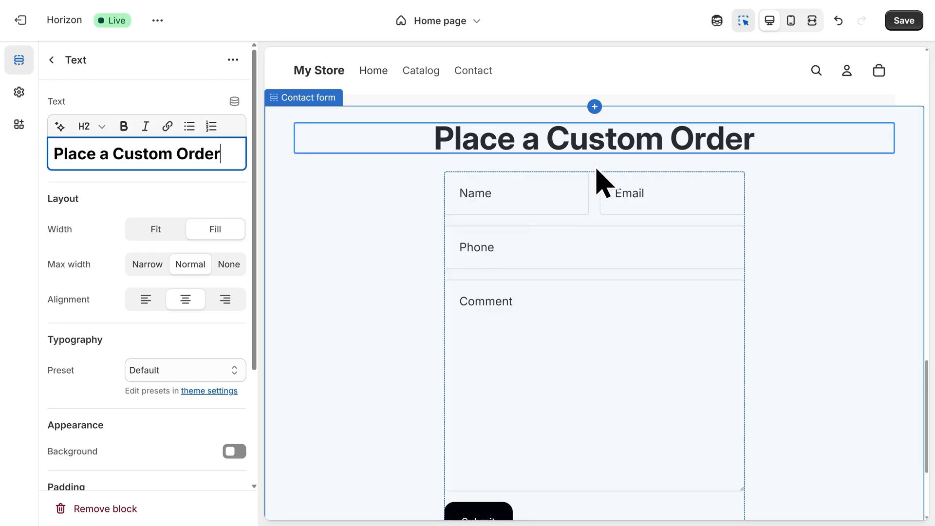
- Save the theme changes and exit the theme editor
left_click(904, 28)
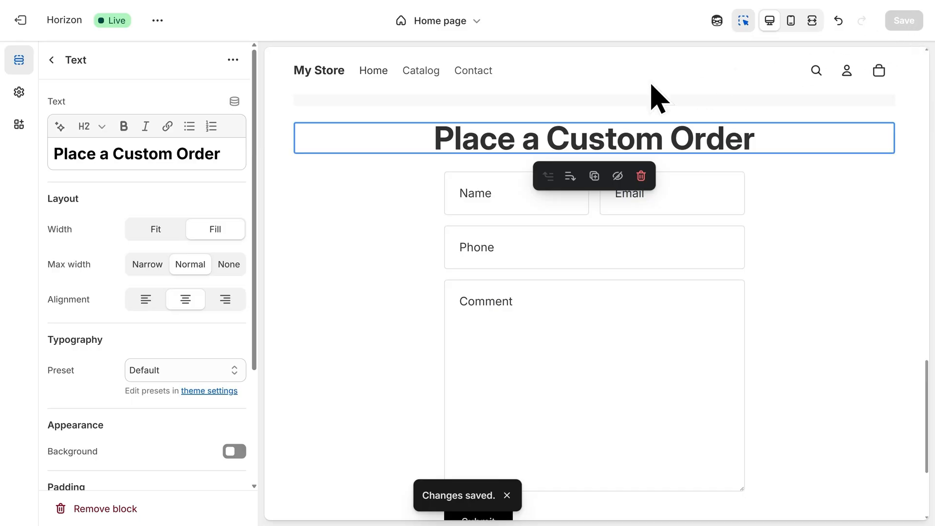
left_click(21, 21)
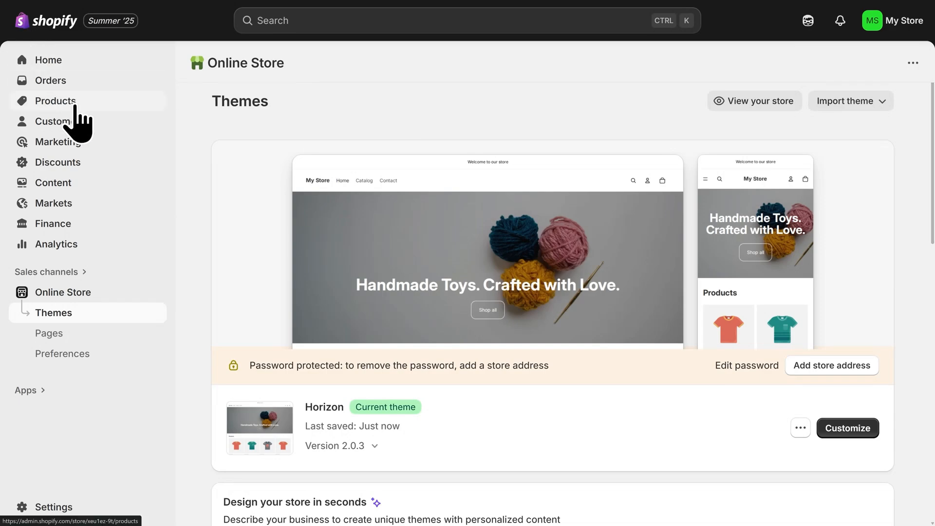
- Start a new product titled "Crochet Teddy Bear"
left_click(75, 102)
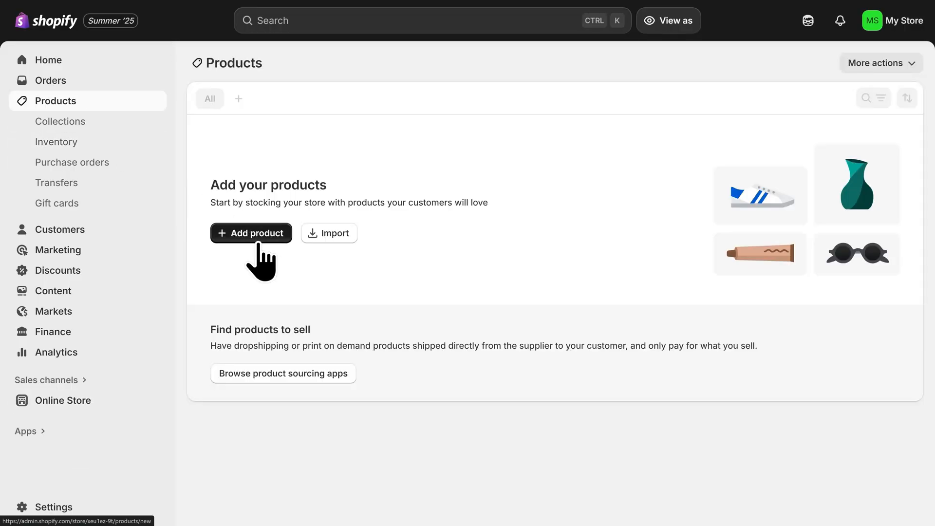
left_click(260, 261)
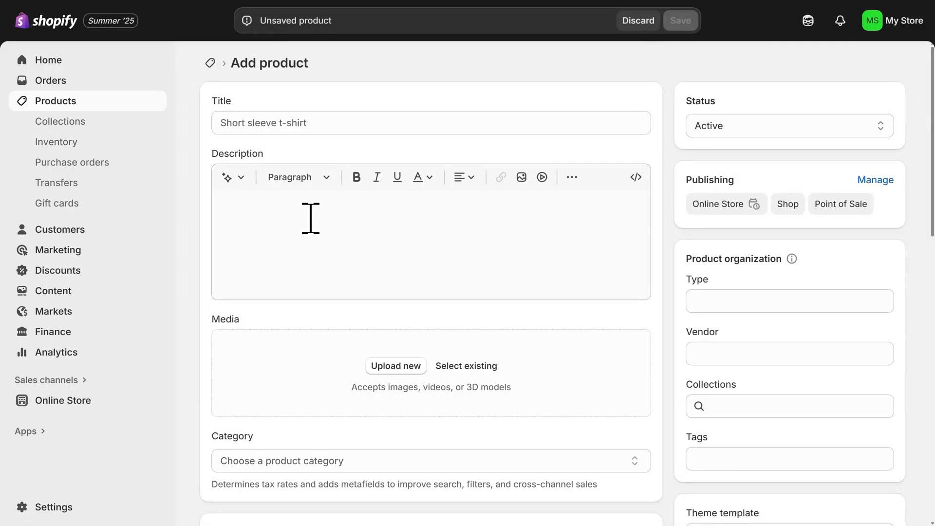
left_click(323, 121)
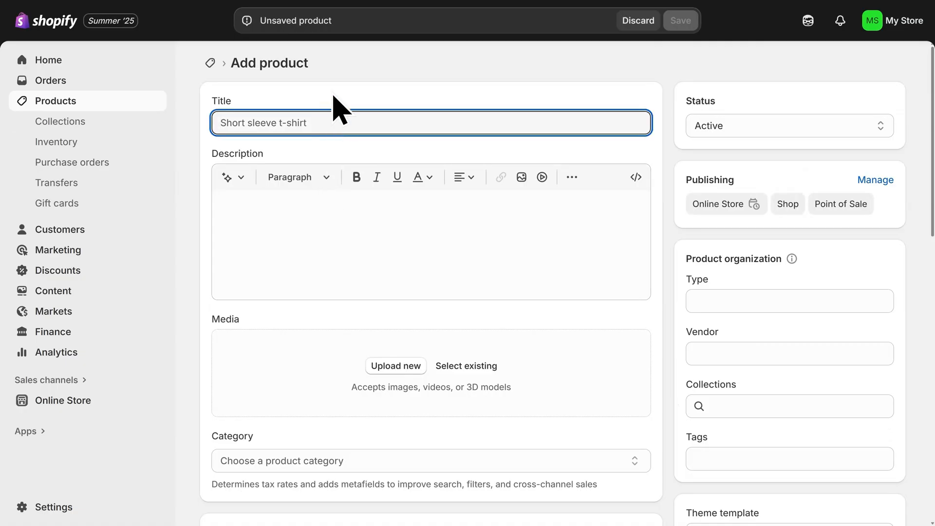
type("Crochet ")
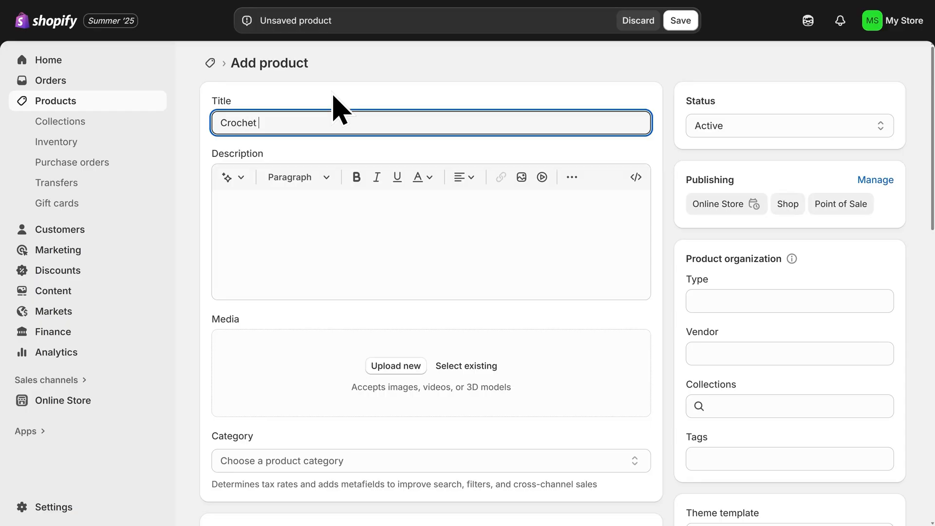
type("Teddy Bear")
- Paste the three-part teddy bear description and upload three product photos to the media area
left_click(334, 197)
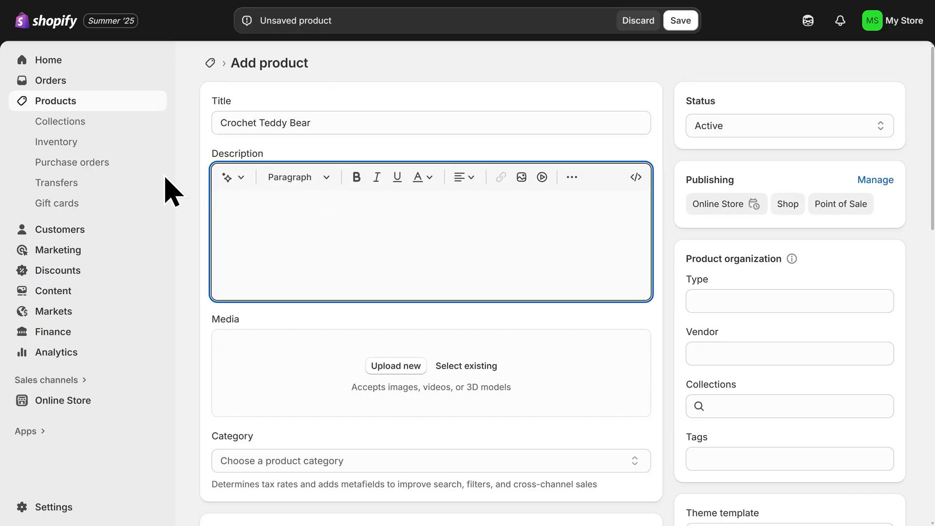
type("🧵 Lovingly Handcrafted Each teddy bear is crocheted with premium yarn and attention to every detail—no two are exactly alike.  🎁 Perfect for Gifting Whether it’s for a baby shower, birthday, or just because—this plush companion makes hearts melt.  🐻 Safe, Soft, and Huggable Stuffed with hypoallergenic fiberfill and made with gentle materials for all ages.")
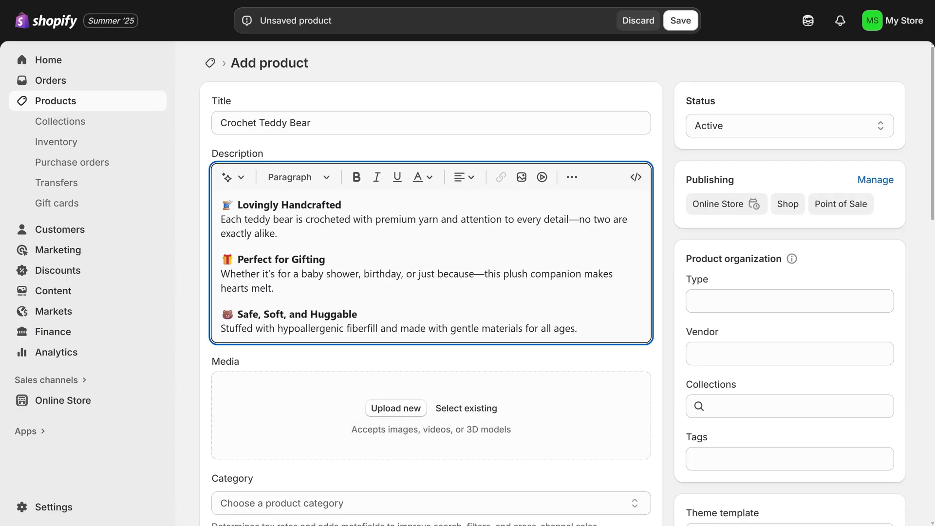
left_click_drag(1, 361, 393, 412)
scroll(404, 438, "down", 3)
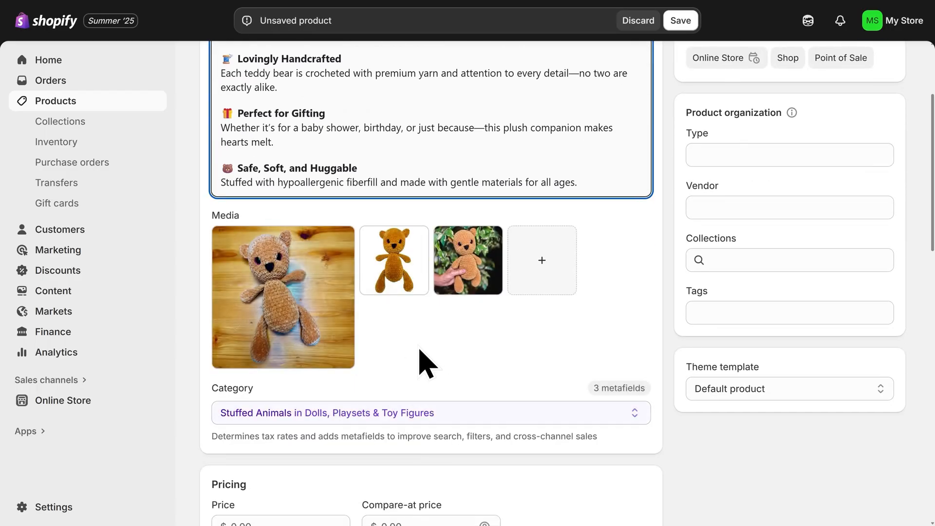
- Move the standing teddy bear photo to the first media position
left_click(398, 272)
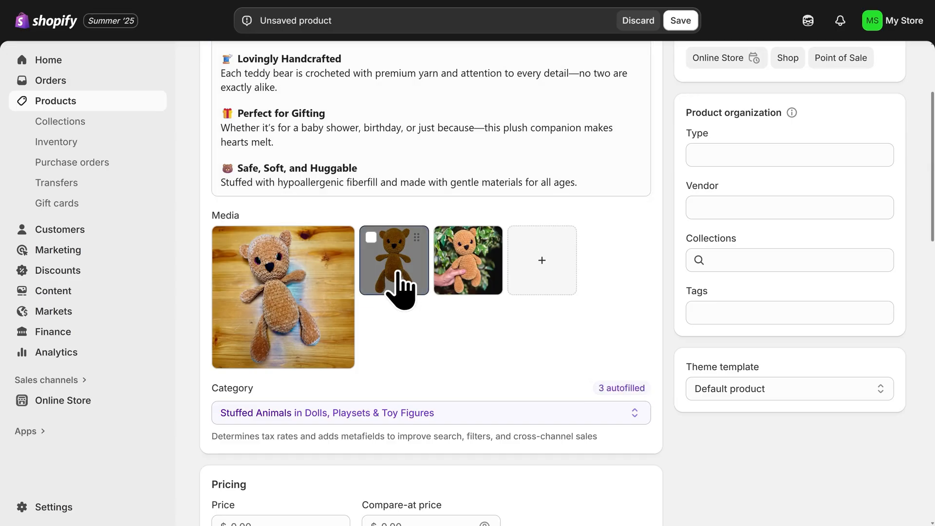
left_click_drag(398, 272, 299, 309)
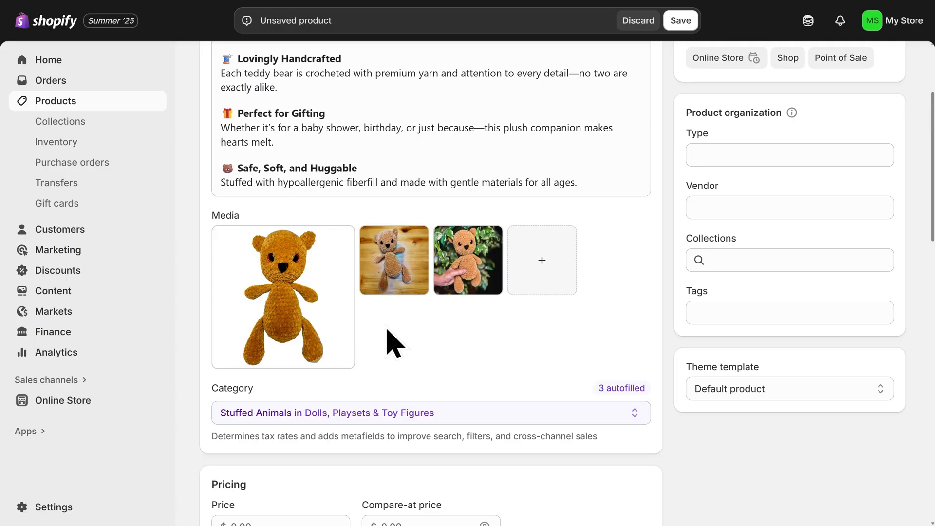
- Set the product price to 19.99
scroll(395, 343, "down", 4)
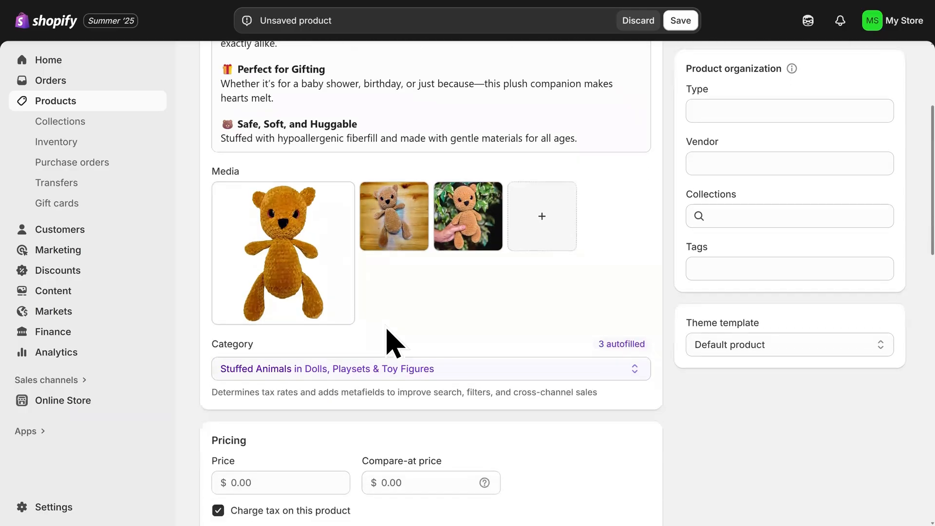
left_click(299, 334)
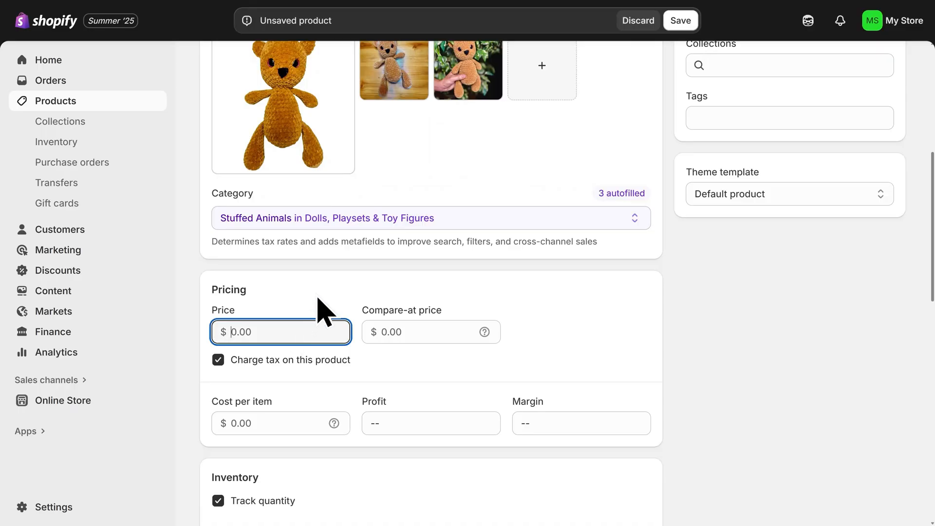
type("19.99")
- Review the remaining product settings and save the new product
scroll(365, 382, "down", 5)
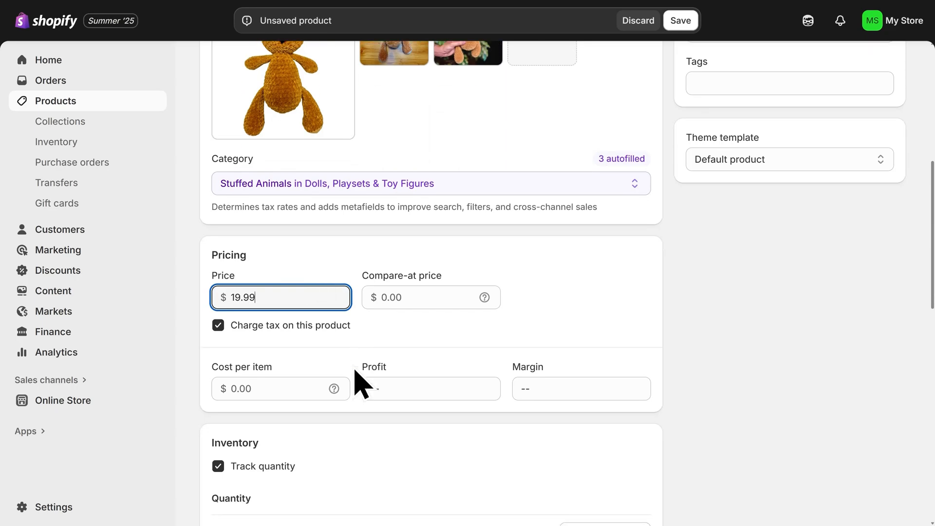
scroll(331, 353, "down", 5)
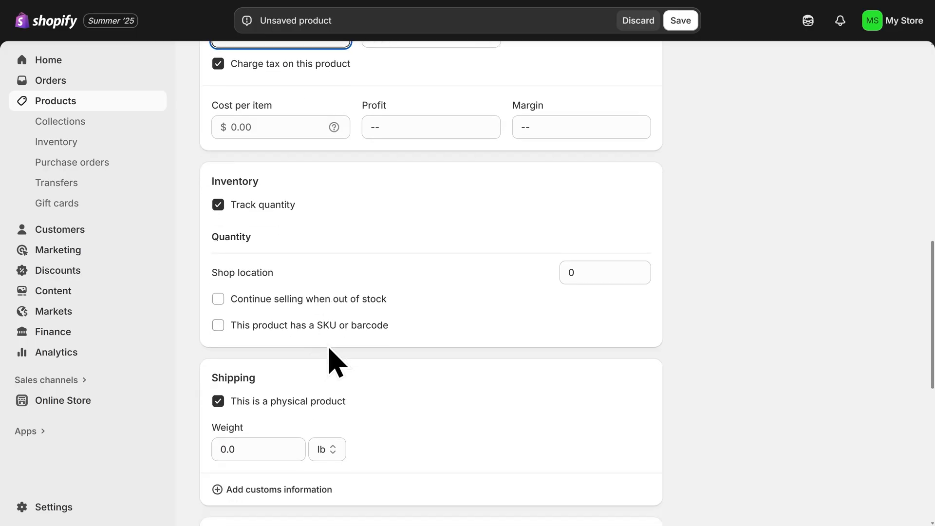
scroll(347, 365, "down", 1)
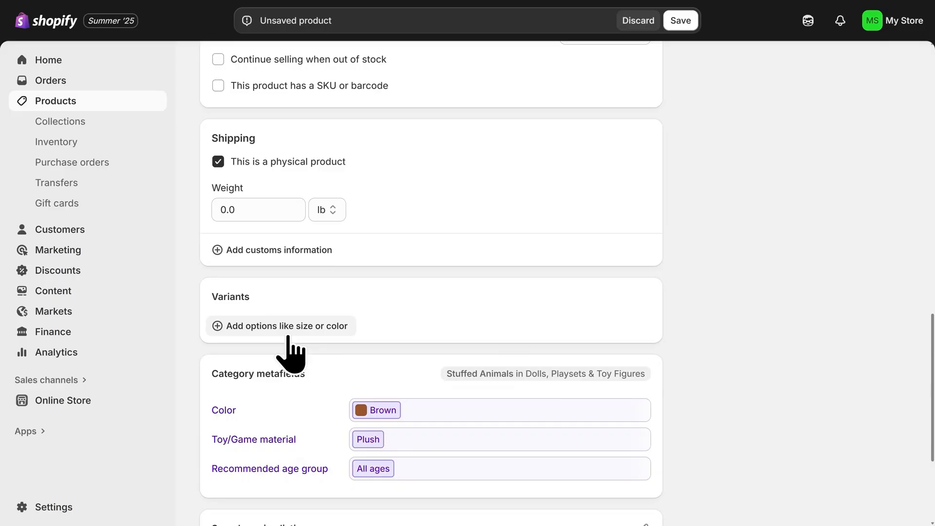
scroll(286, 349, "down", 4)
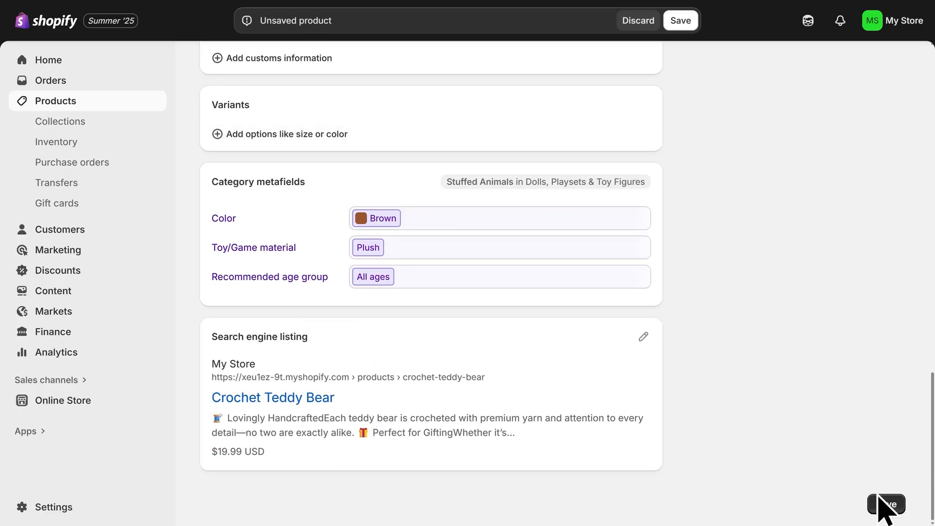
left_click(886, 507)
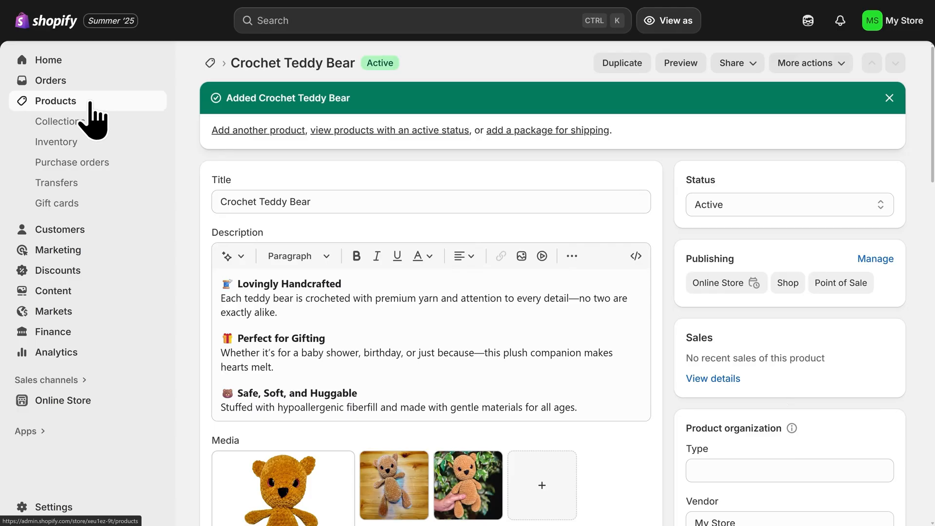
- Start a new product collection titled Best Sellers
left_click(91, 105)
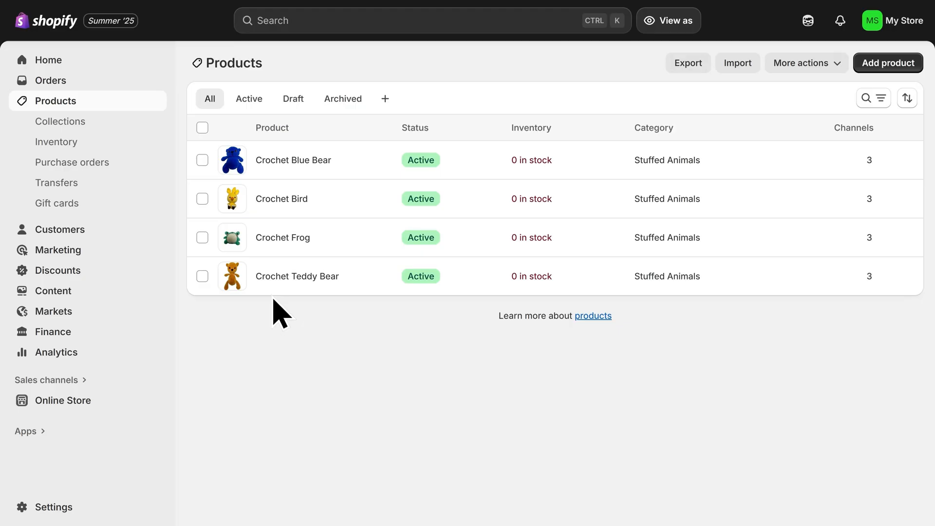
left_click(91, 126)
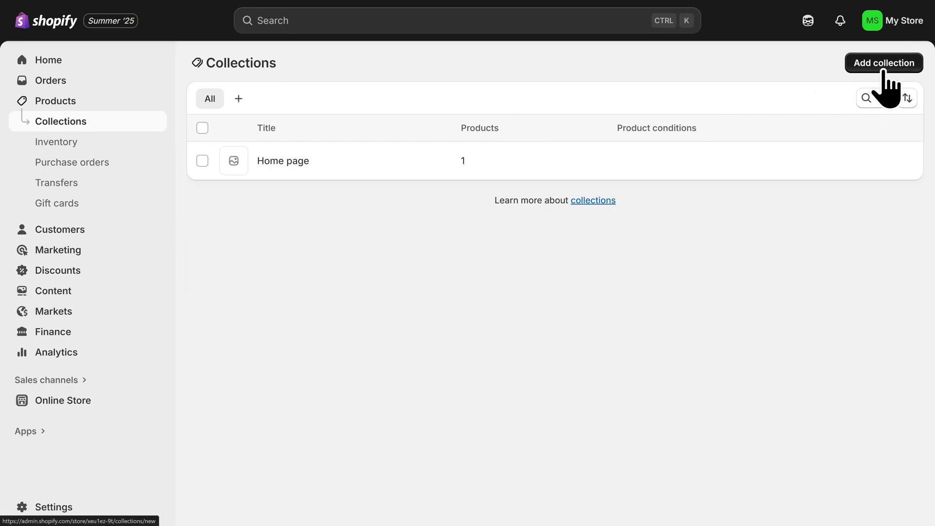
left_click(884, 68)
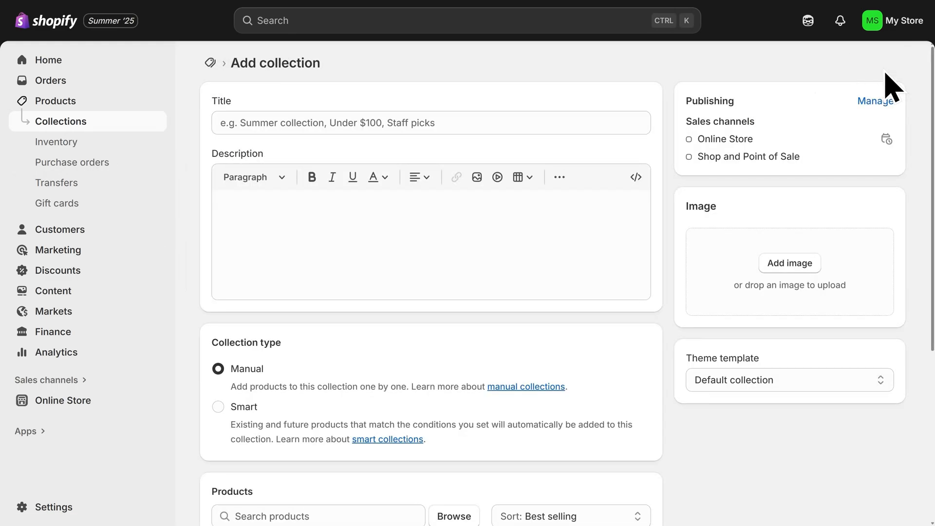
left_click(504, 126)
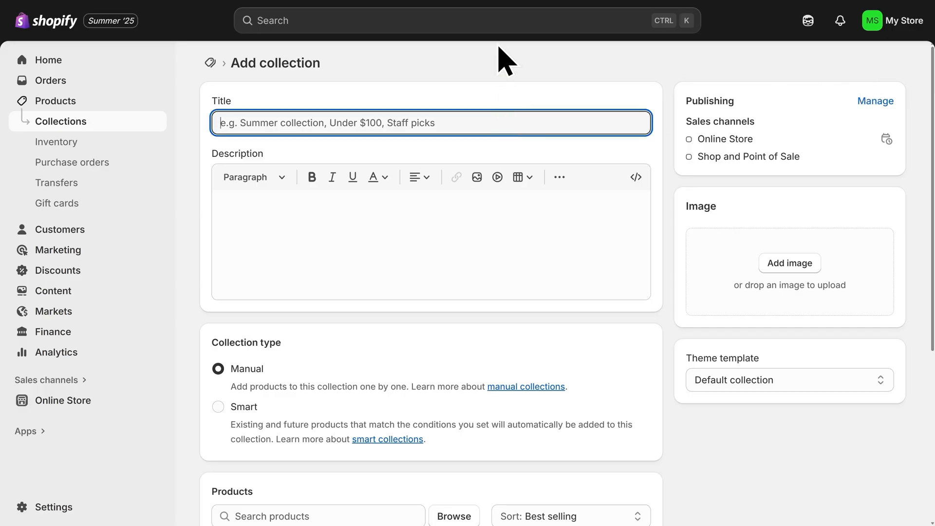
type("Best Sellers")
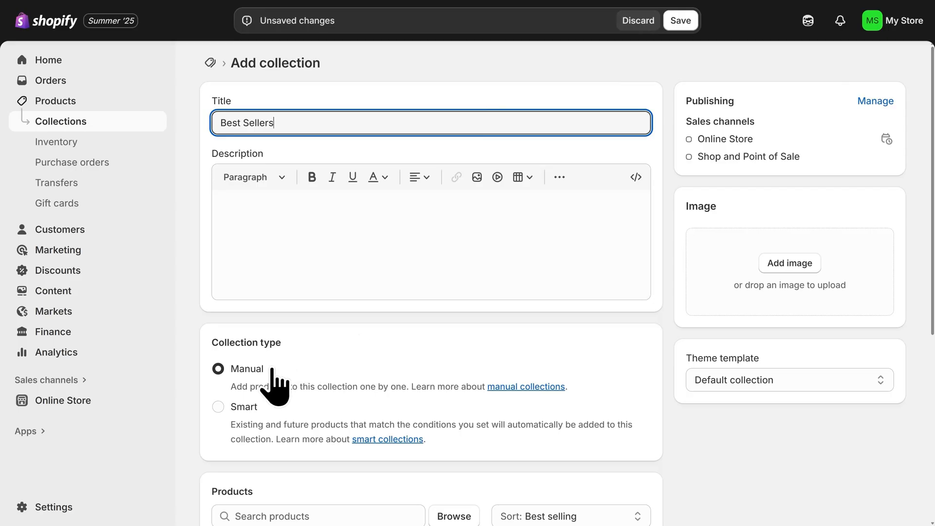
- Add all four crochet products to the Best Sellers collection and save it
scroll(275, 385, "down", 5)
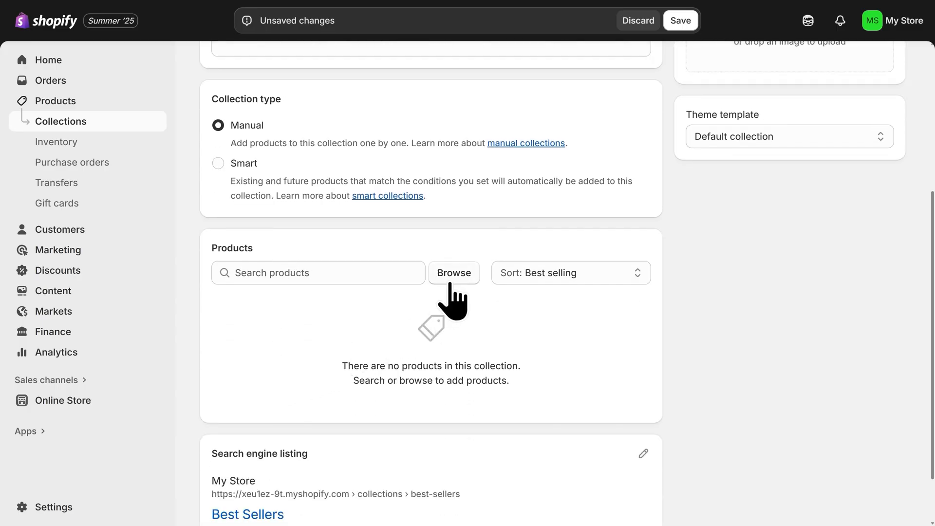
left_click(450, 278)
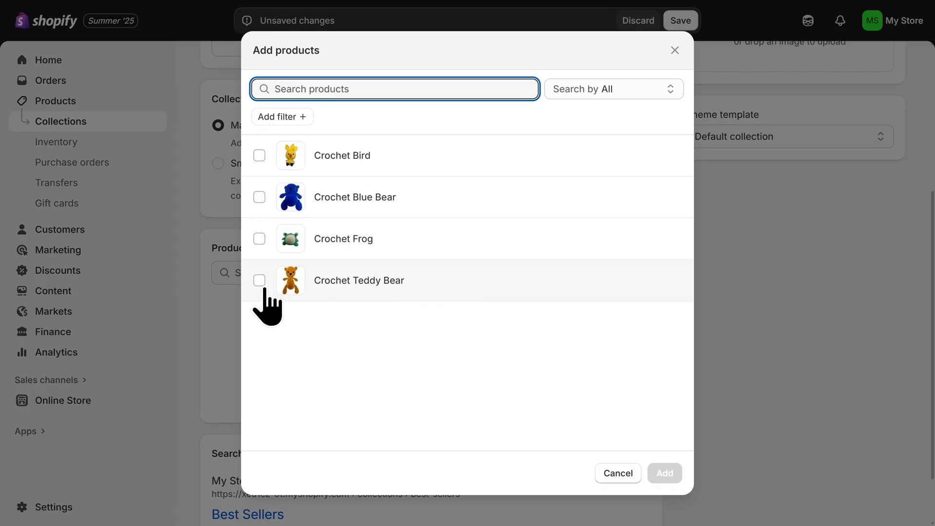
left_click(263, 282)
left_click(259, 239)
left_click(260, 198)
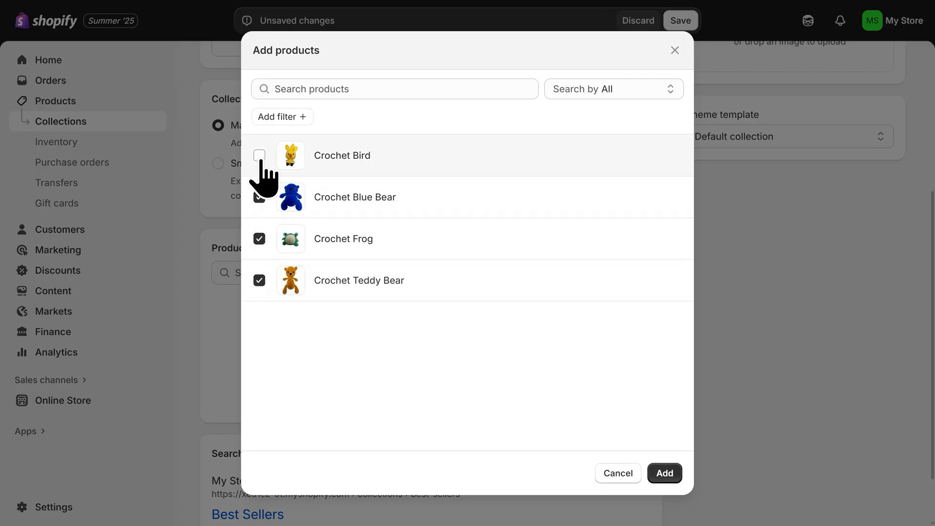
left_click(260, 156)
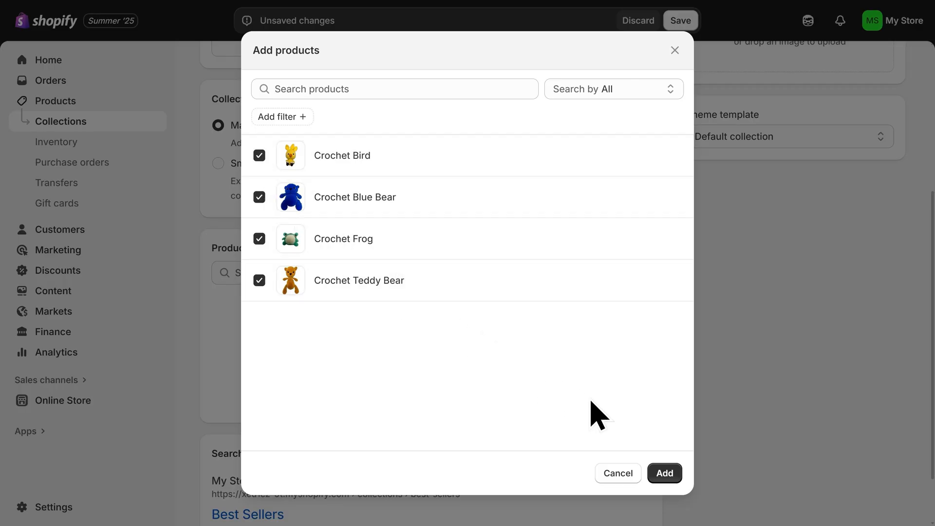
left_click(665, 473)
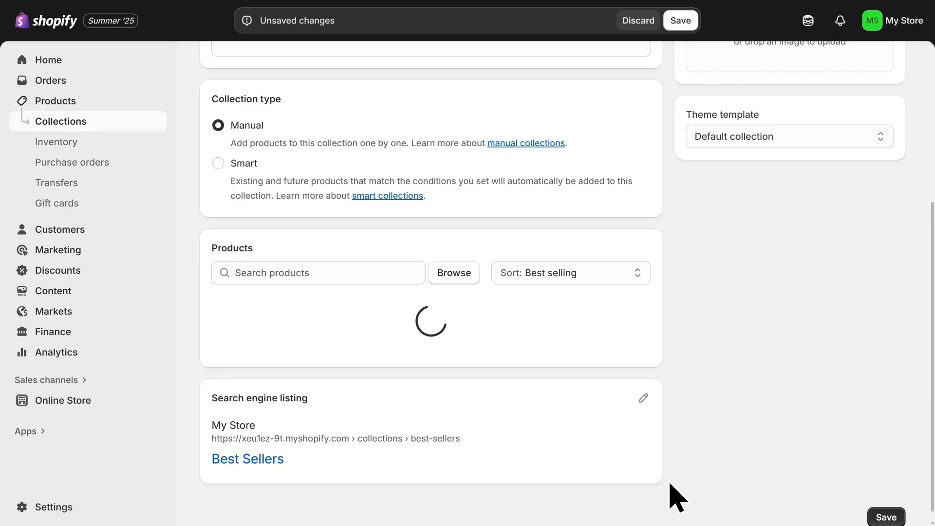
scroll(669, 482, "down", 3)
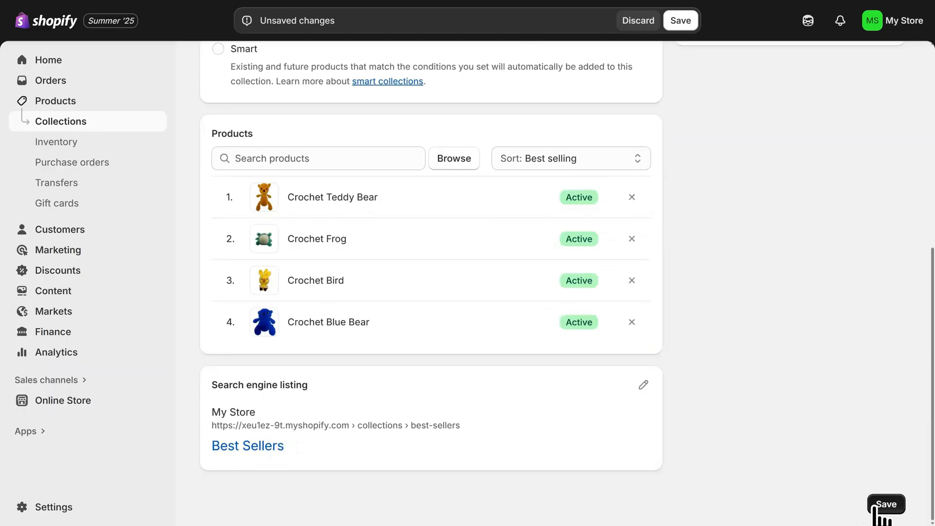
left_click(877, 507)
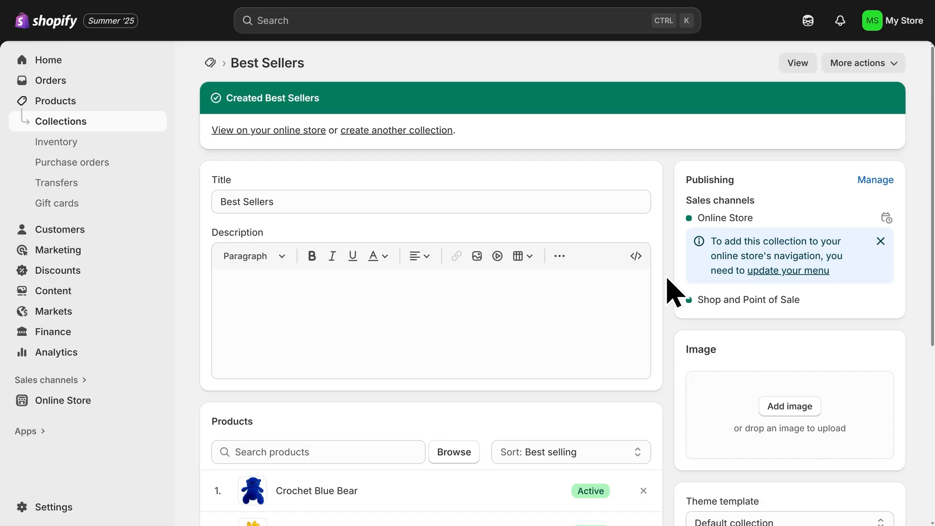
- Open the theme customizer and replace the home page featured collection with Best Sellers
left_click(99, 402)
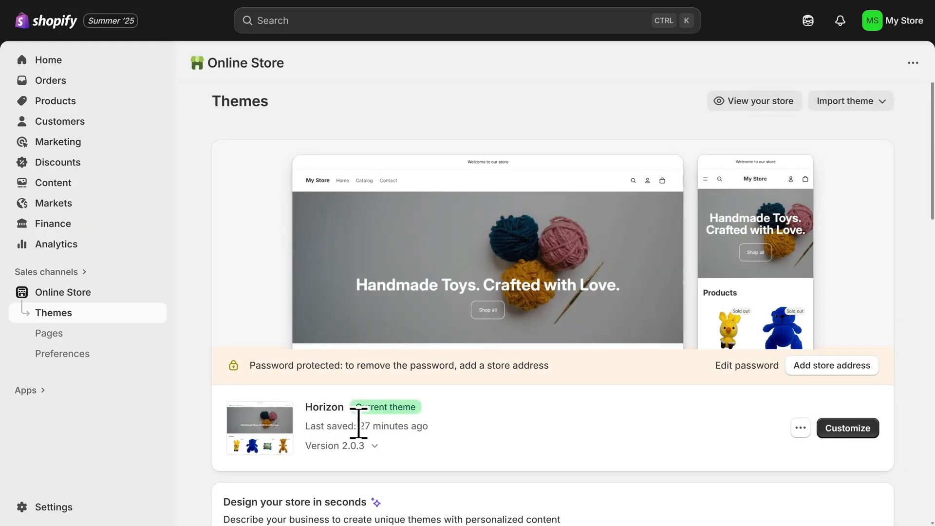
left_click(848, 429)
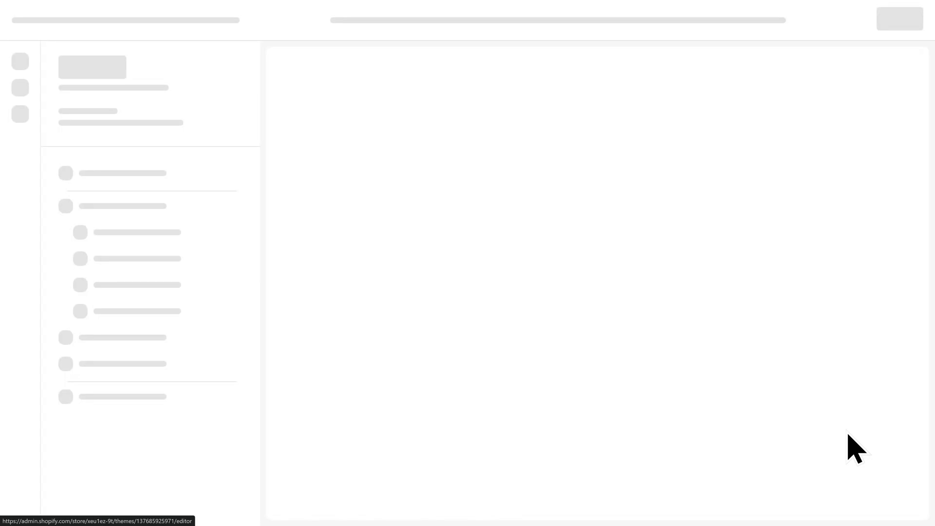
scroll(609, 384, "down", 2)
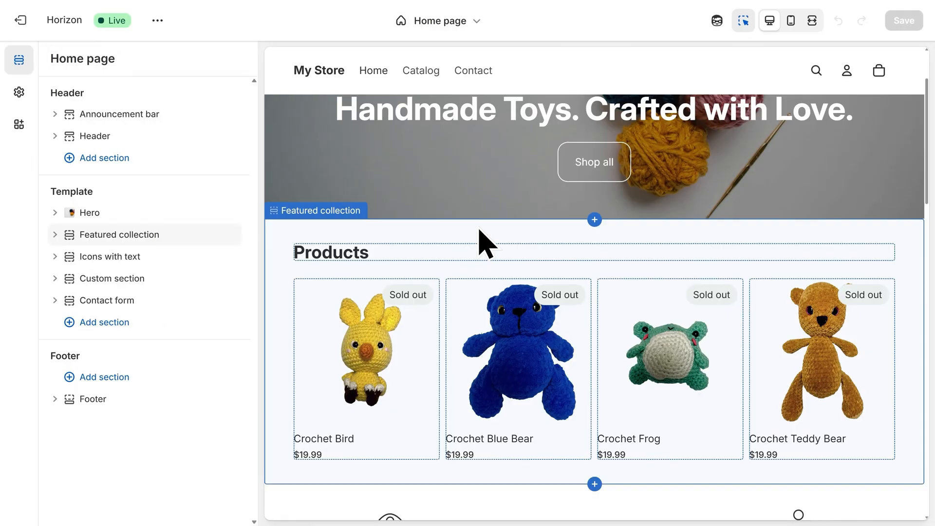
left_click(485, 242)
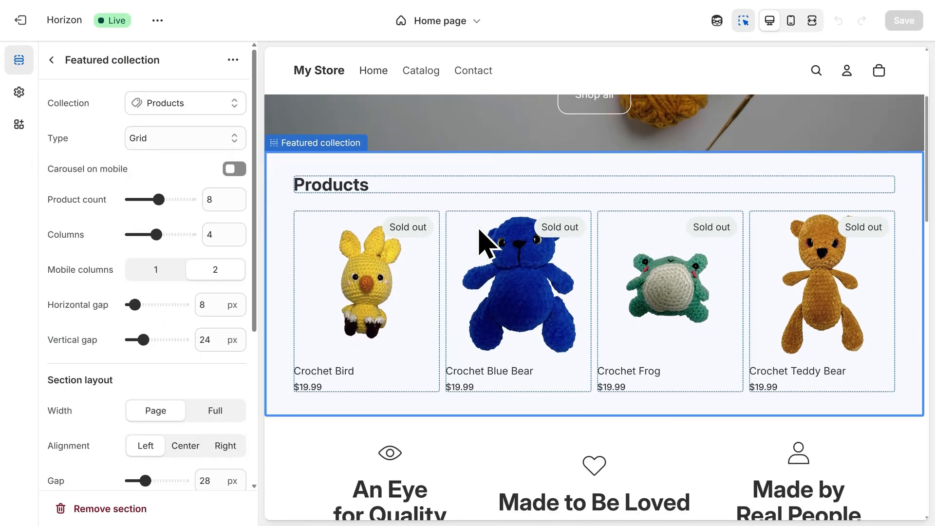
left_click(184, 113)
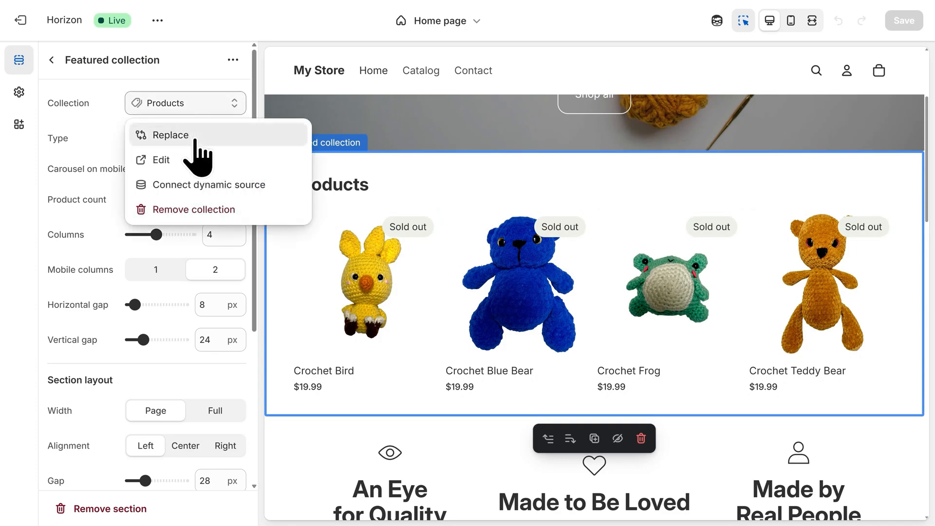
left_click(197, 141)
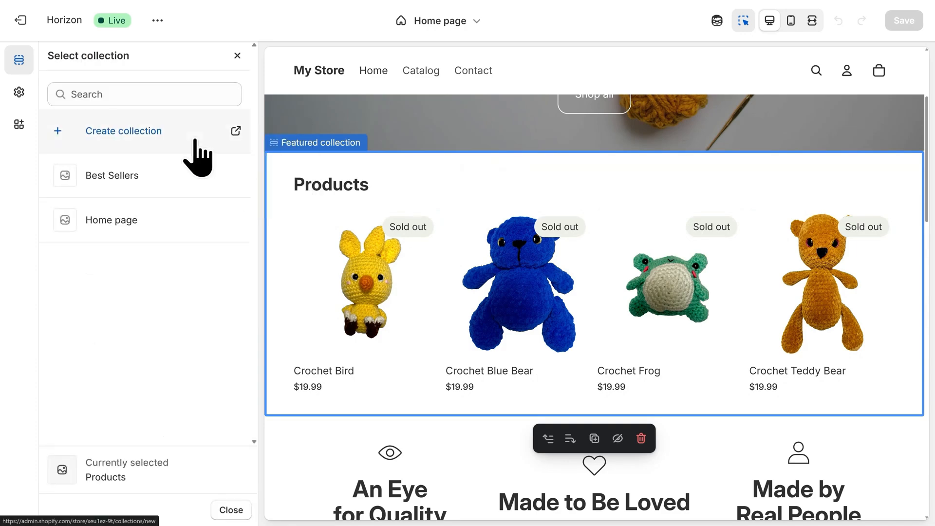
left_click(159, 199)
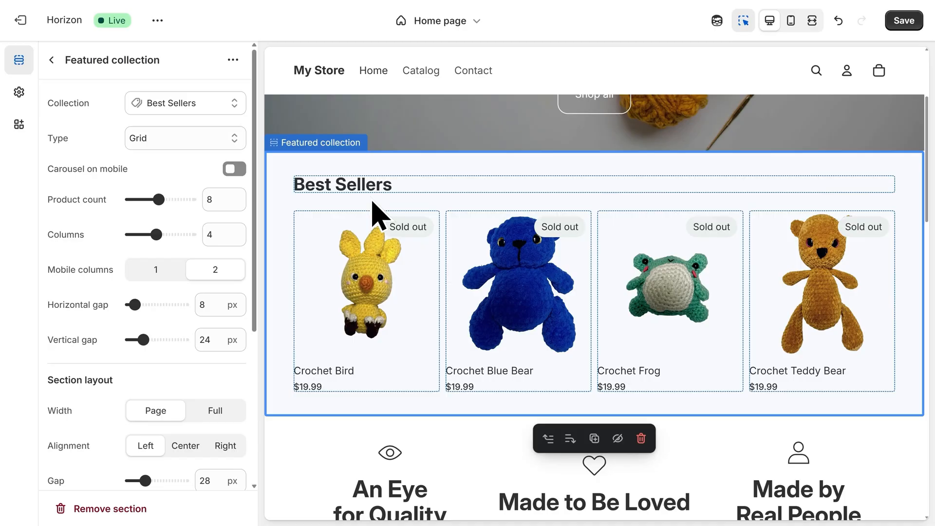
- Switch the default product template's media layout to Carousel and save the theme
left_click(444, 34)
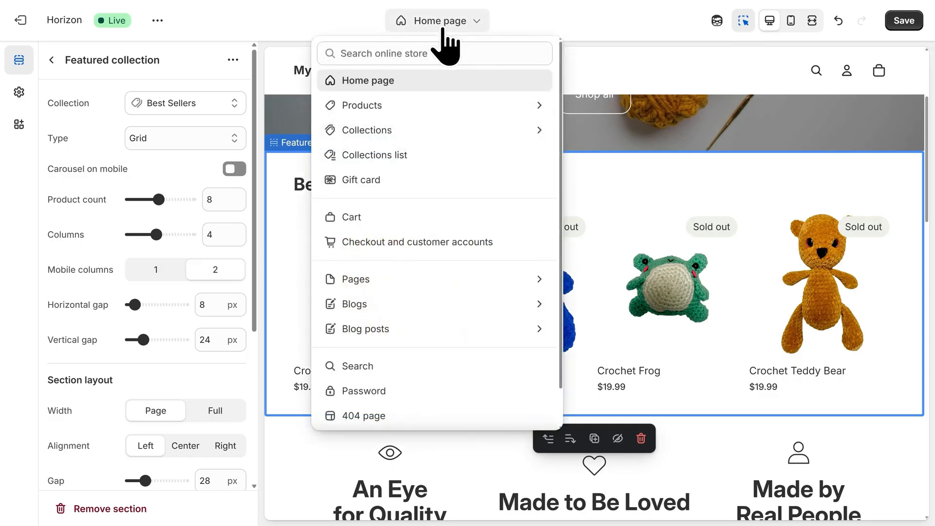
left_click(403, 108)
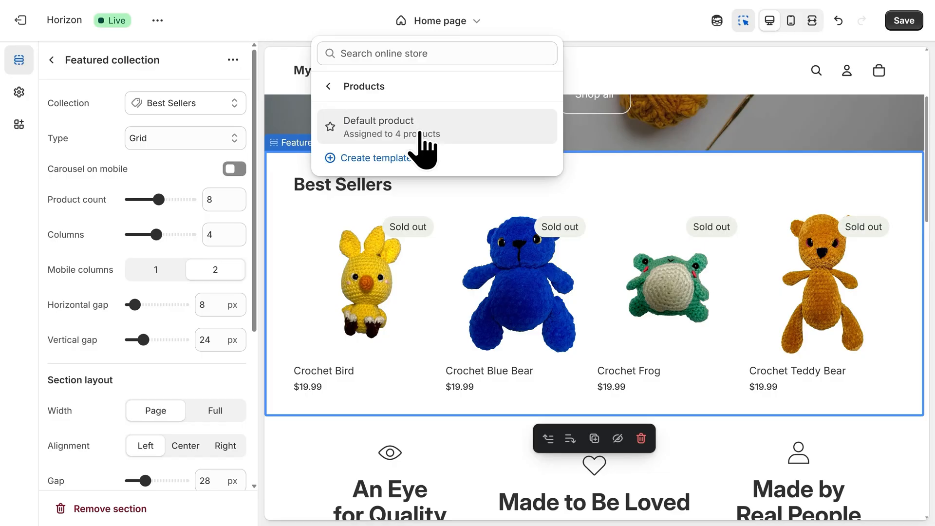
left_click(419, 134)
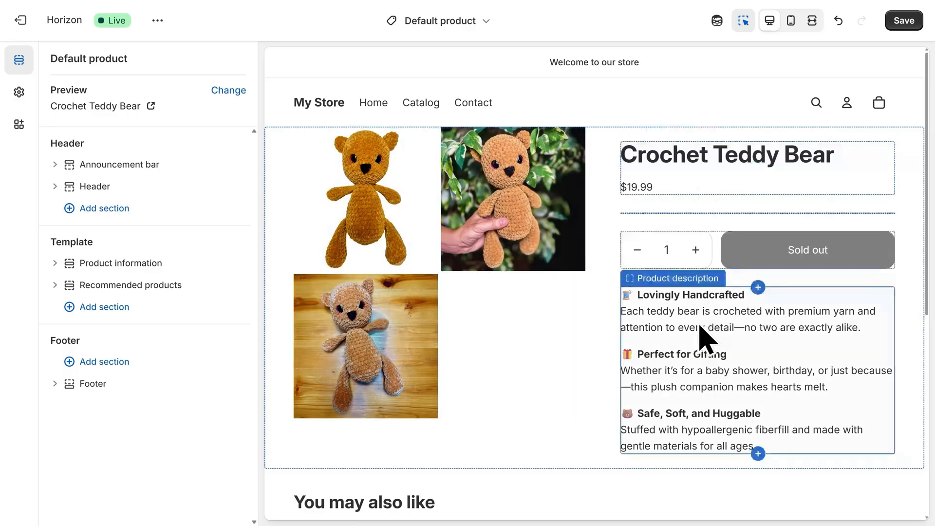
left_click(455, 278)
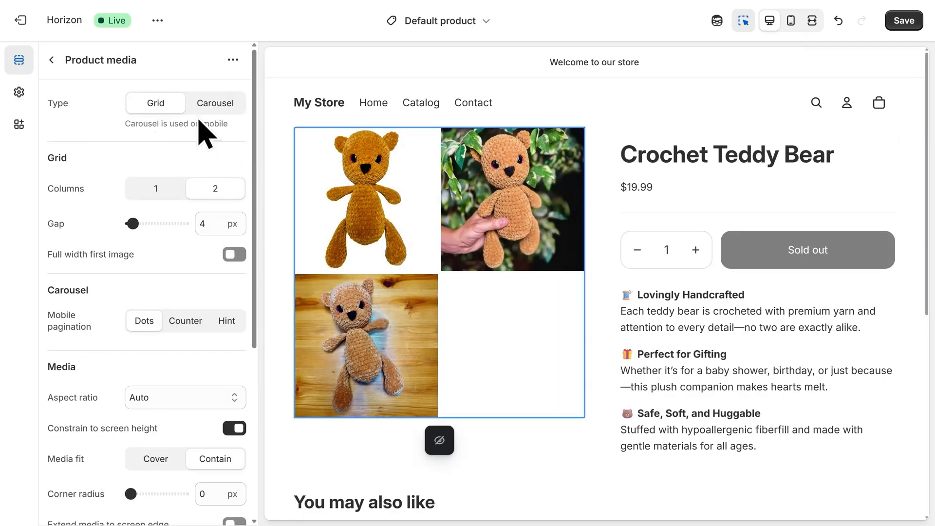
left_click(214, 104)
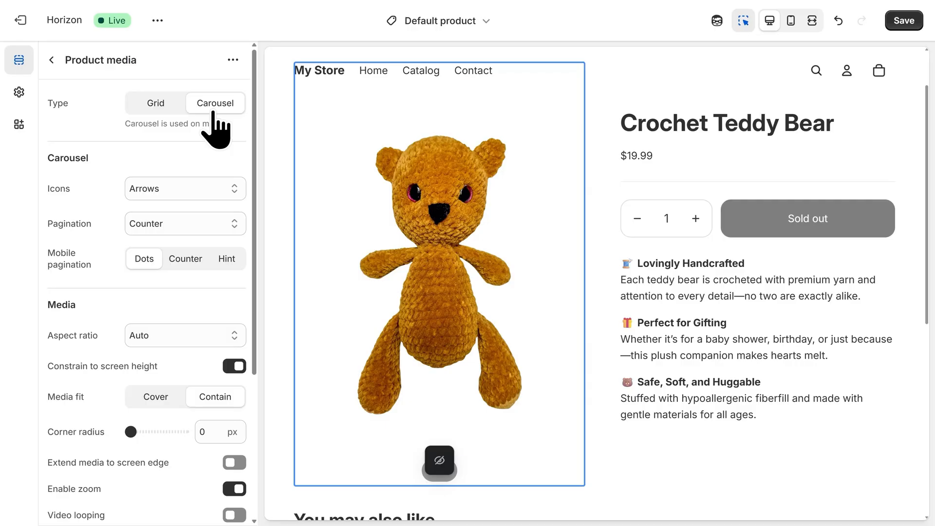
left_click(904, 22)
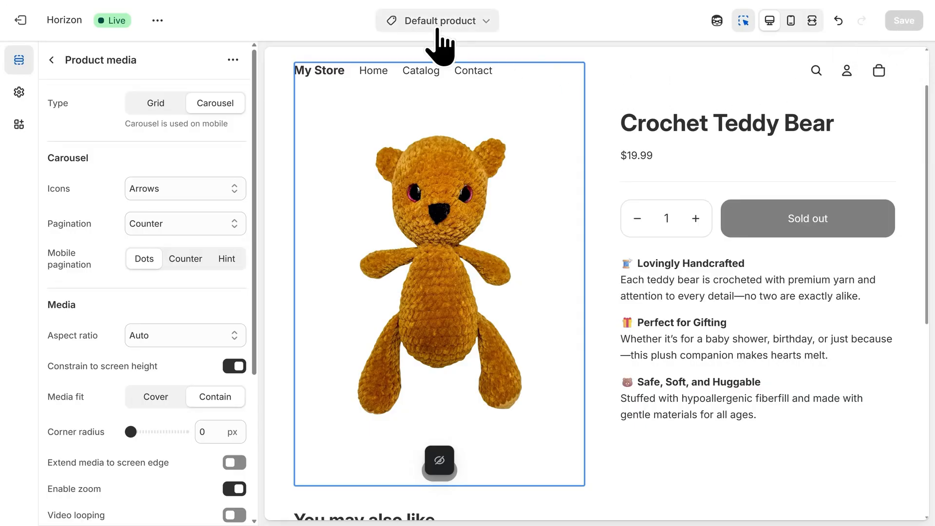
- Return to the home page and upload Logo-300x150 as the store's default logo
left_click(437, 30)
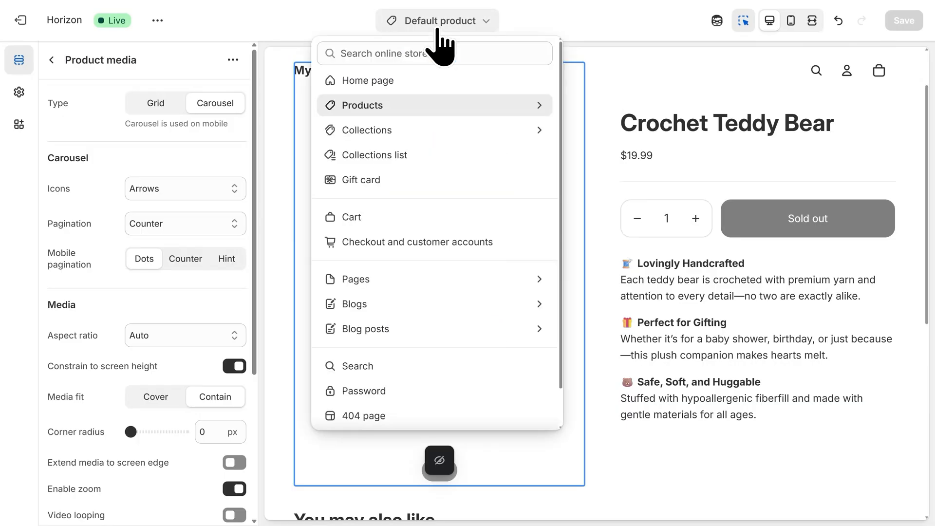
left_click(417, 87)
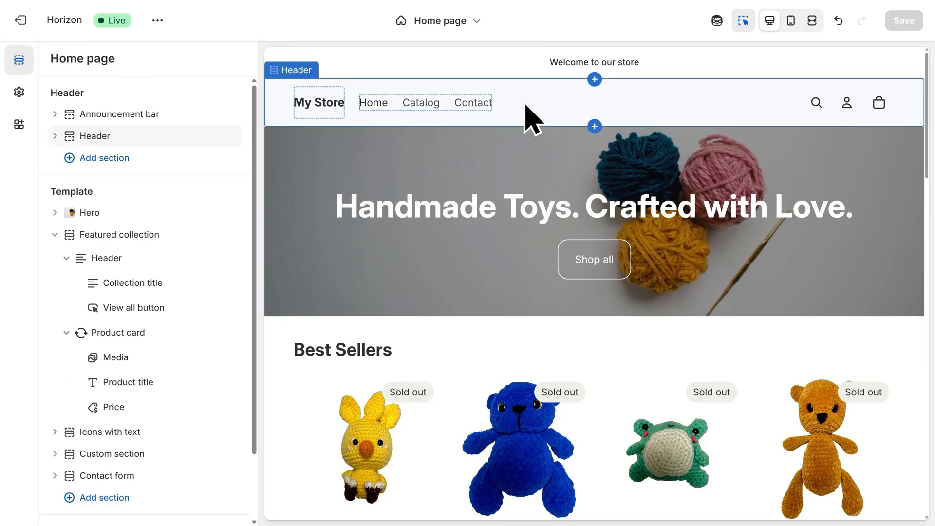
left_click(317, 115)
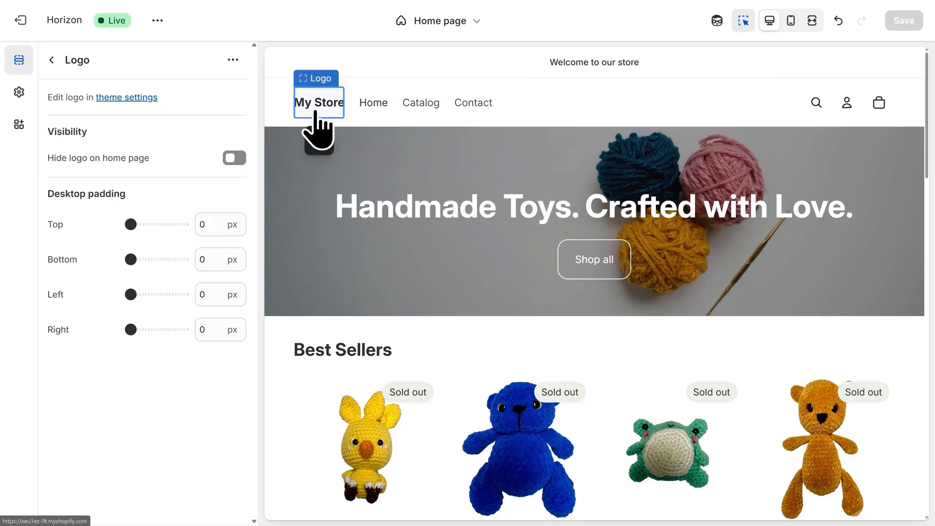
left_click(132, 100)
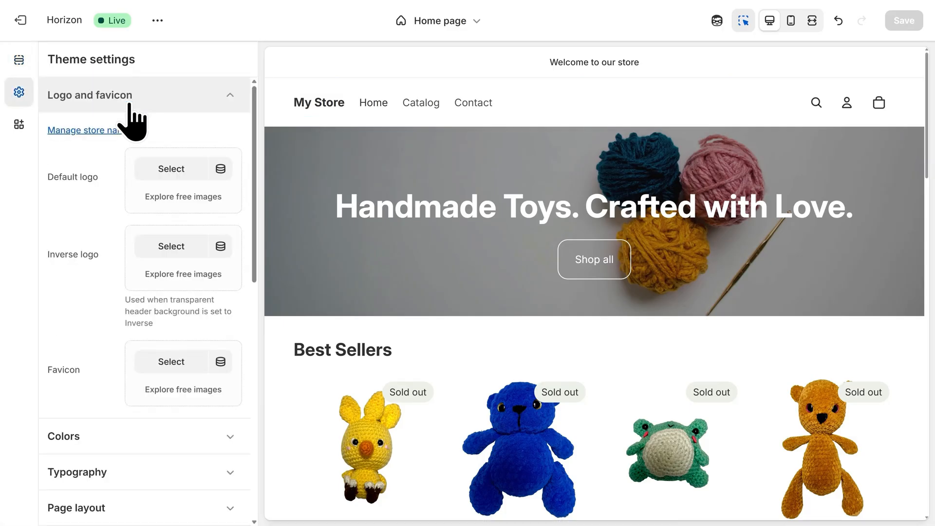
left_click(172, 178)
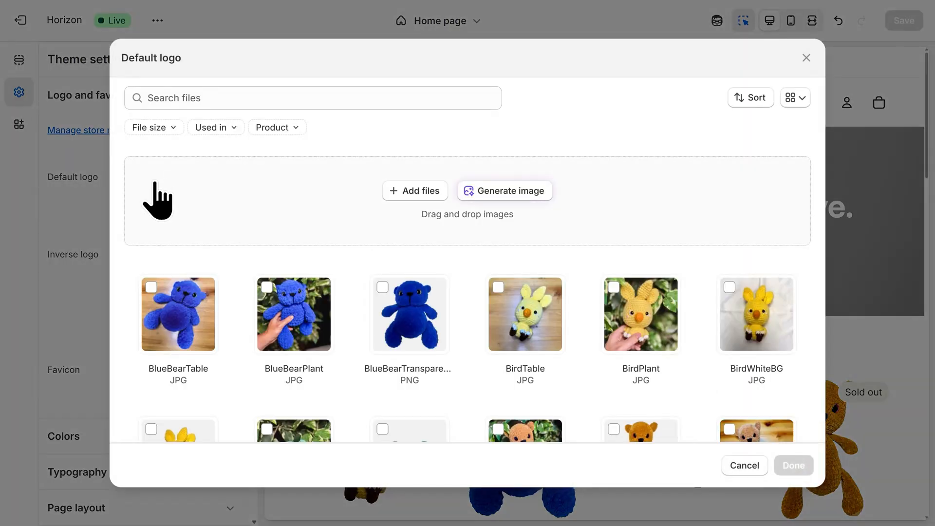
left_click_drag(14, 269, 414, 214)
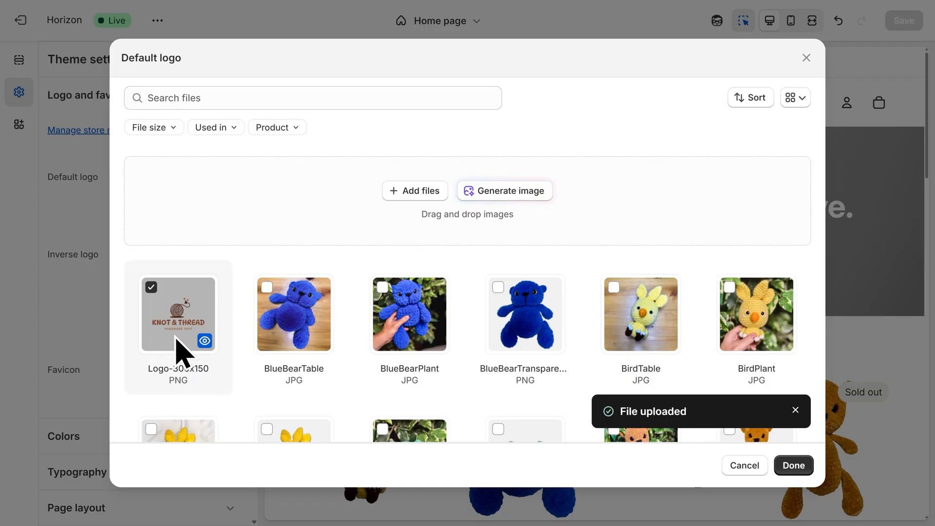
left_click(794, 466)
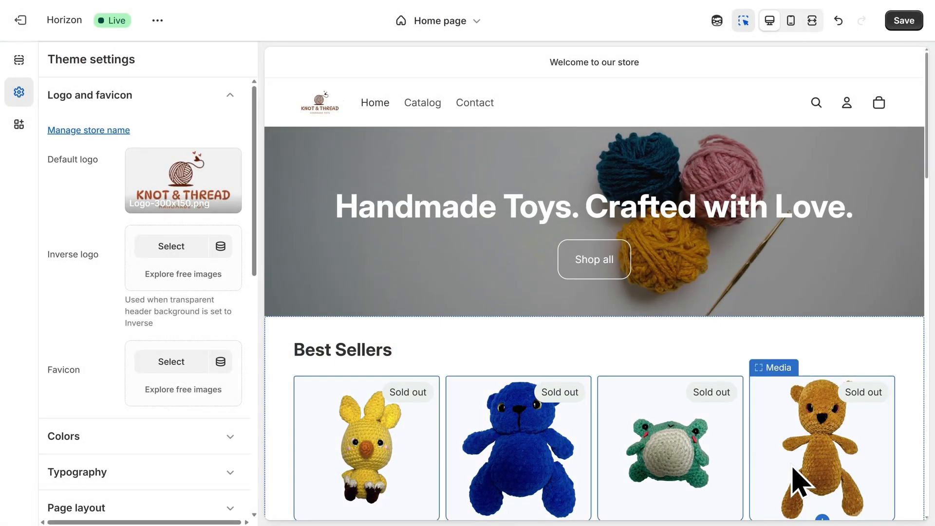
- Set the logo's desktop height and mobile height both to 70 px
left_click(320, 116)
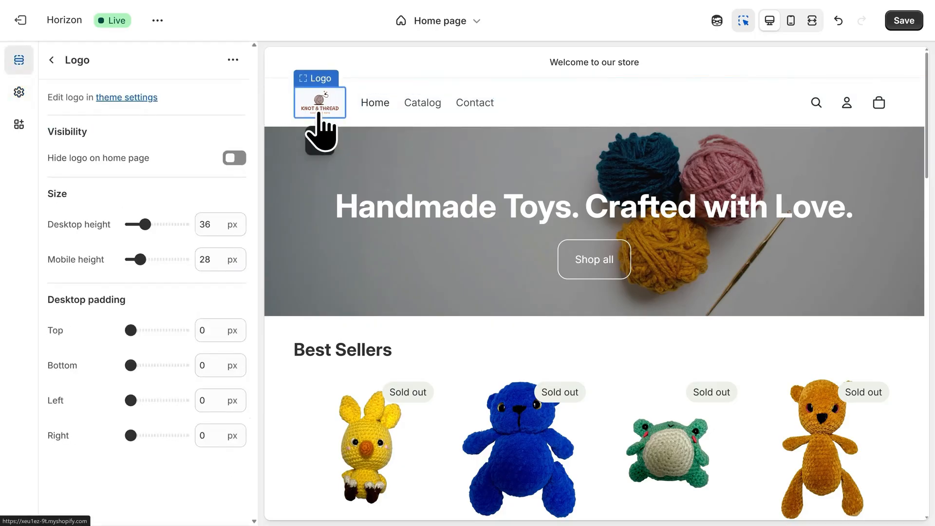
left_click_drag(227, 221, 192, 209)
type("70")
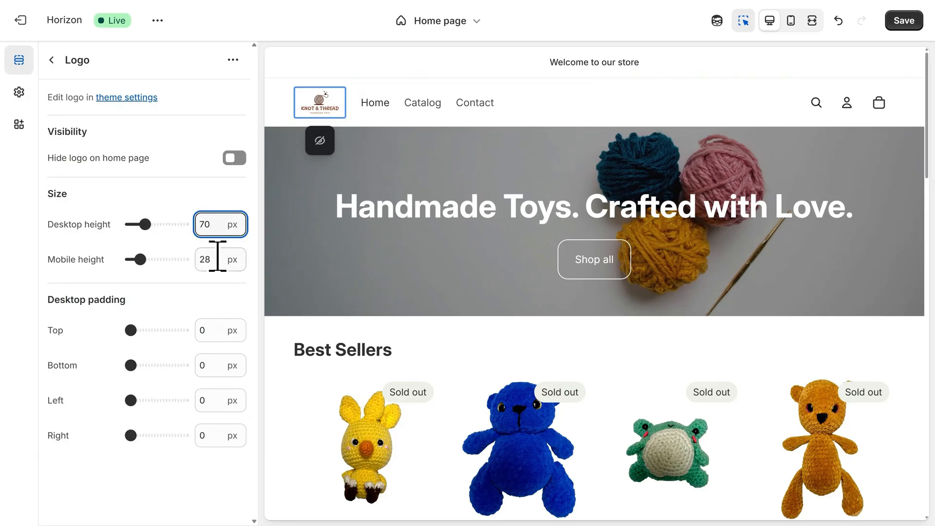
left_click_drag(217, 256, 194, 265)
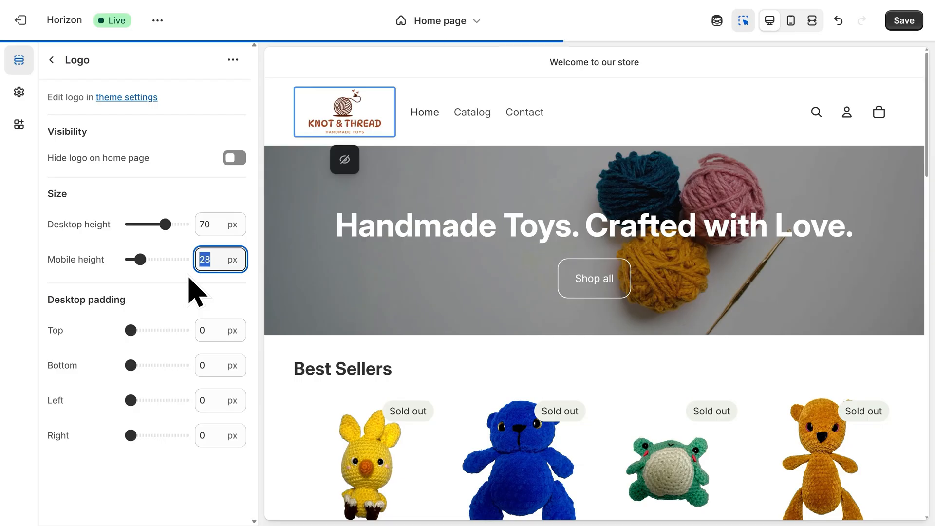
type("70")
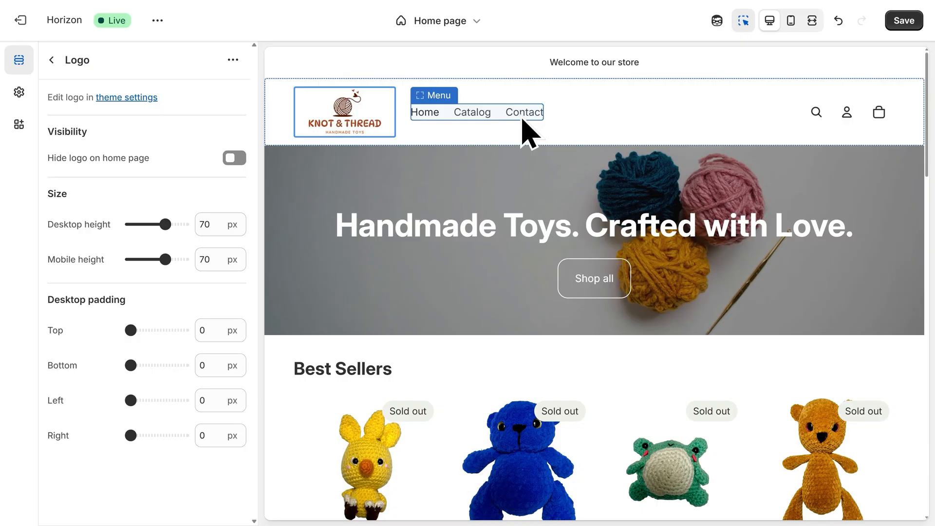
- Open the header's main menu for editing and remove the Catalog menu item
left_click(473, 120)
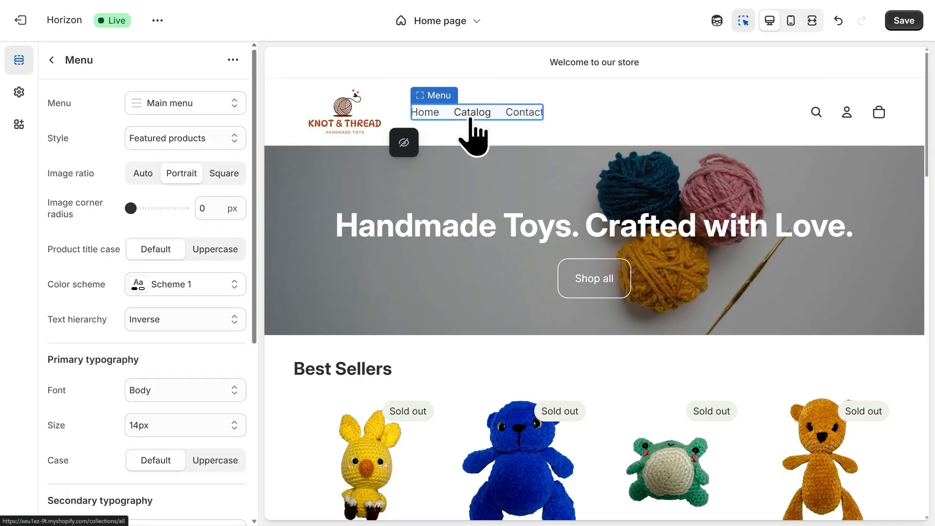
left_click(202, 103)
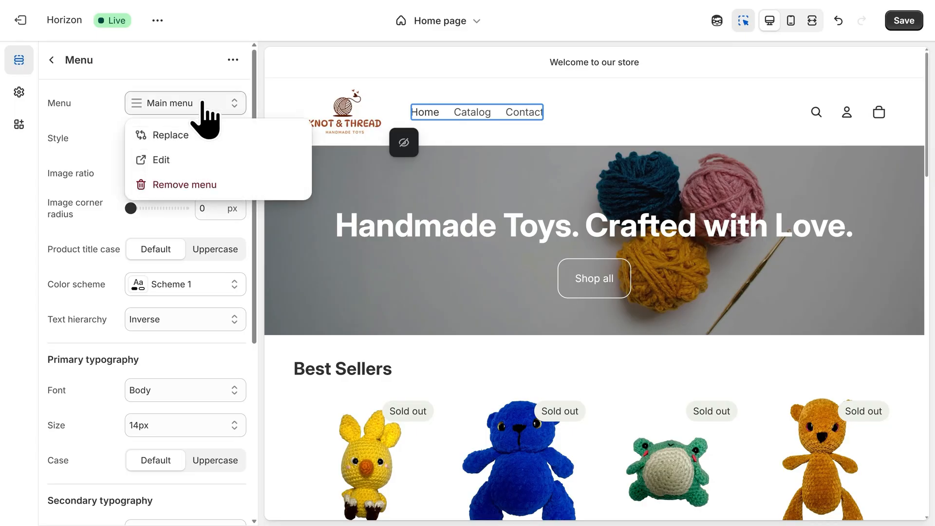
left_click(200, 161)
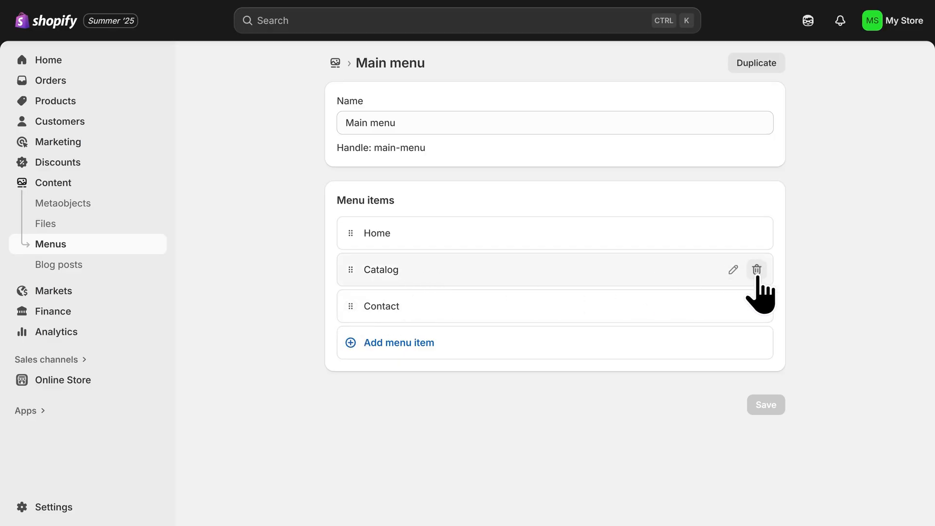
left_click(757, 272)
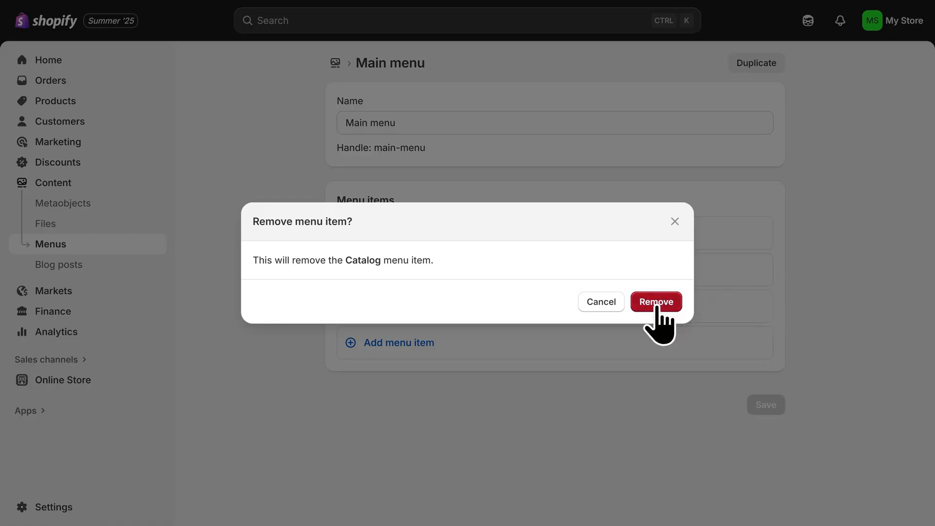
left_click(656, 303)
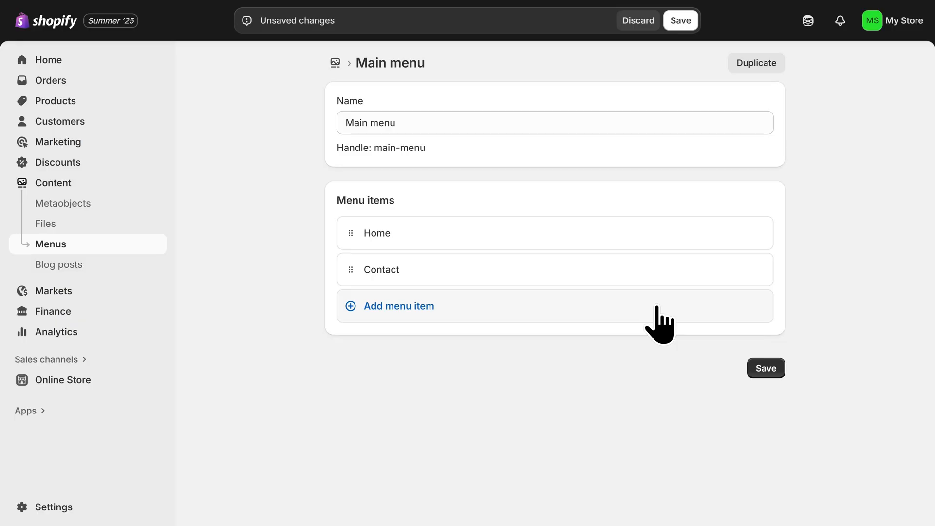
- Add an "Our Best Sellers" menu item linked to the Best Sellers collection, place it after Home, and save the menu
left_click(407, 319)
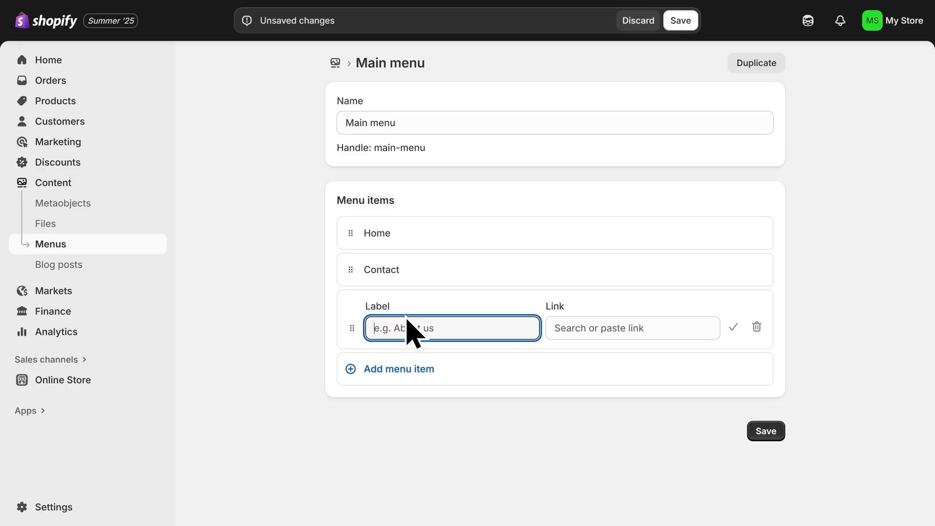
type("Our Best S")
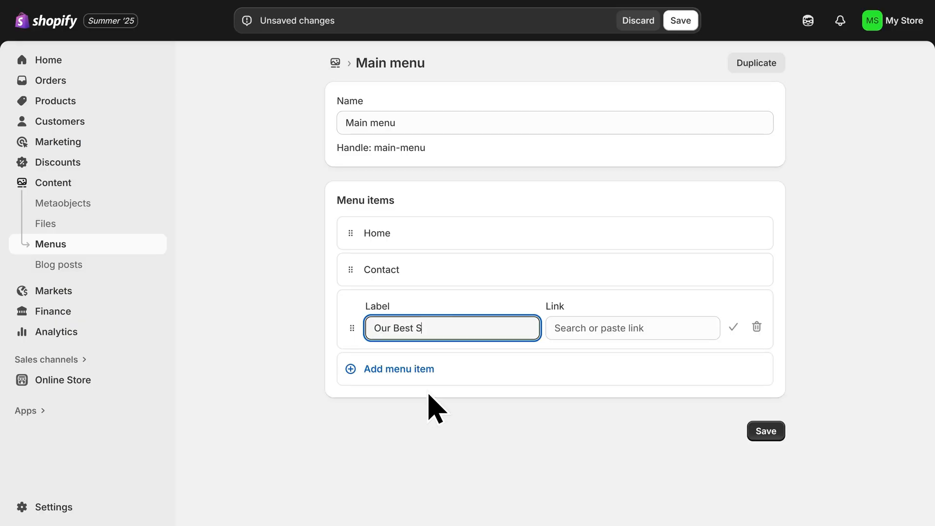
type("ellers")
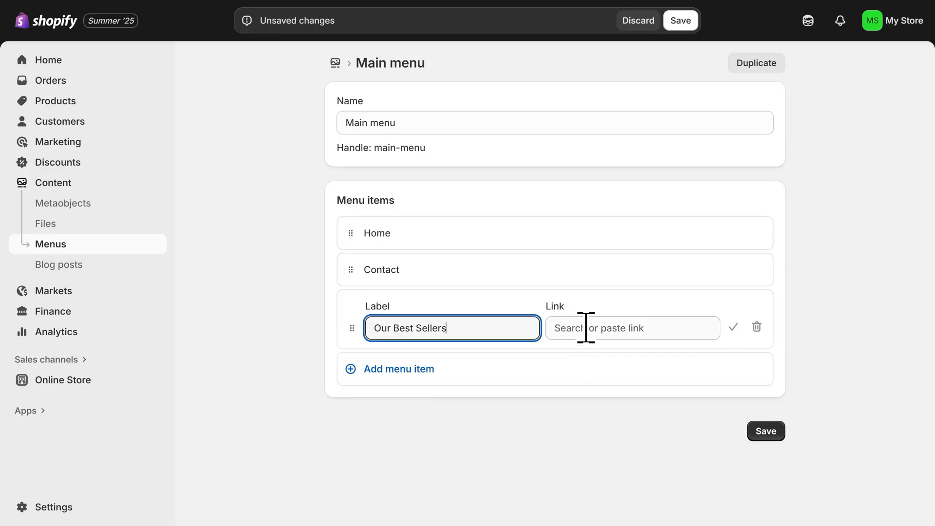
left_click(586, 328)
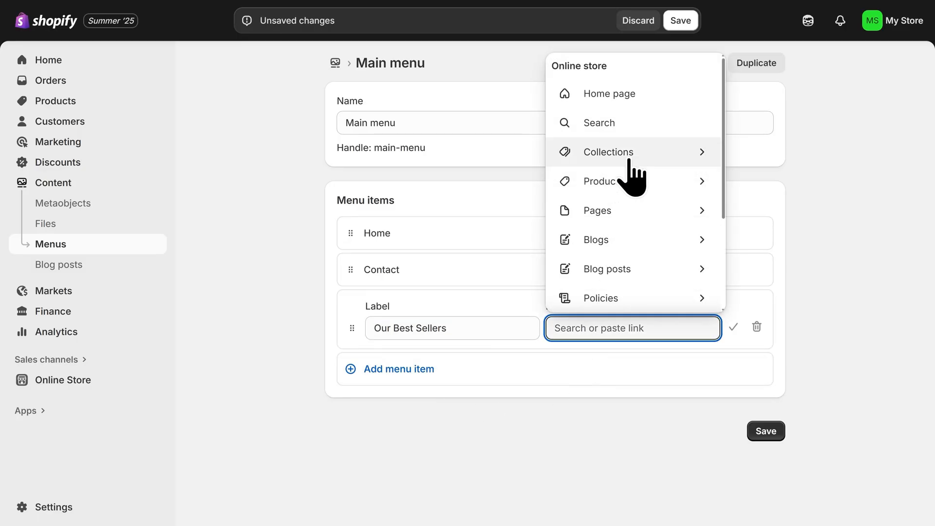
left_click(632, 155)
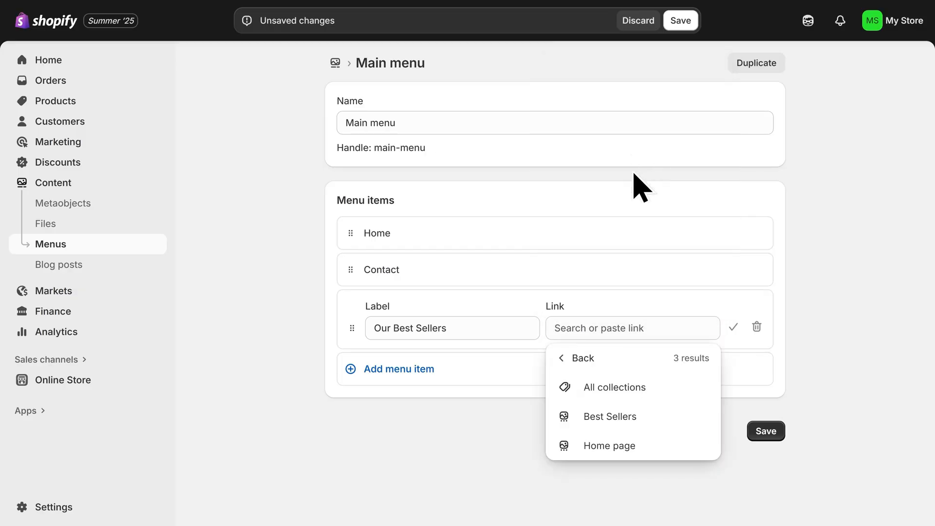
left_click(651, 425)
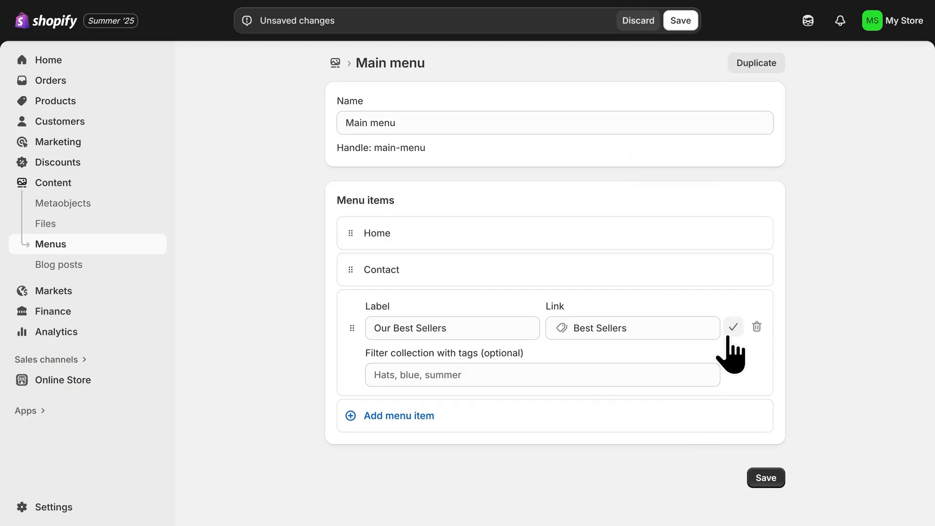
left_click(733, 327)
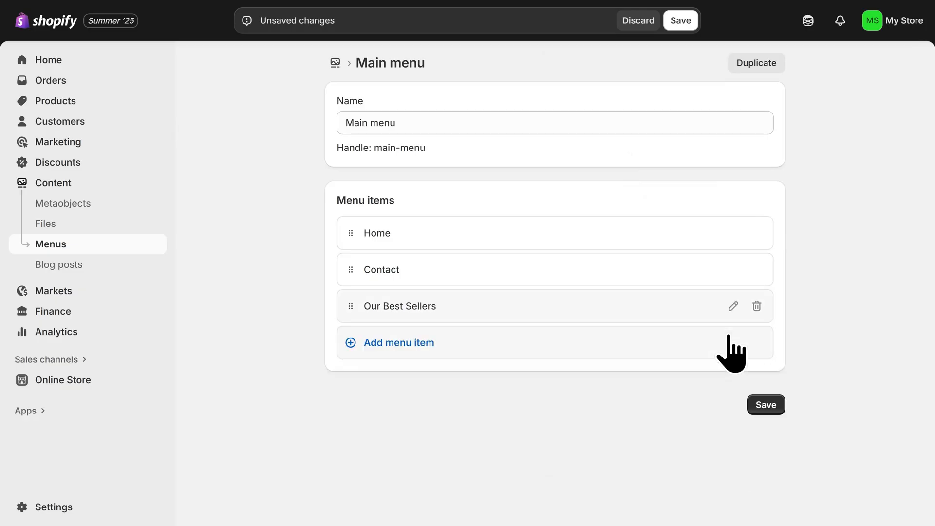
left_click_drag(354, 314, 366, 278)
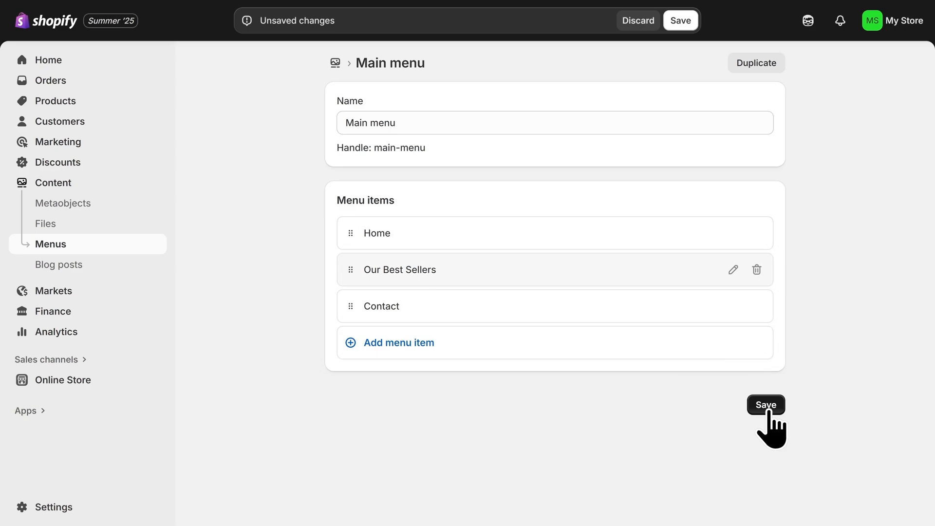
left_click(768, 410)
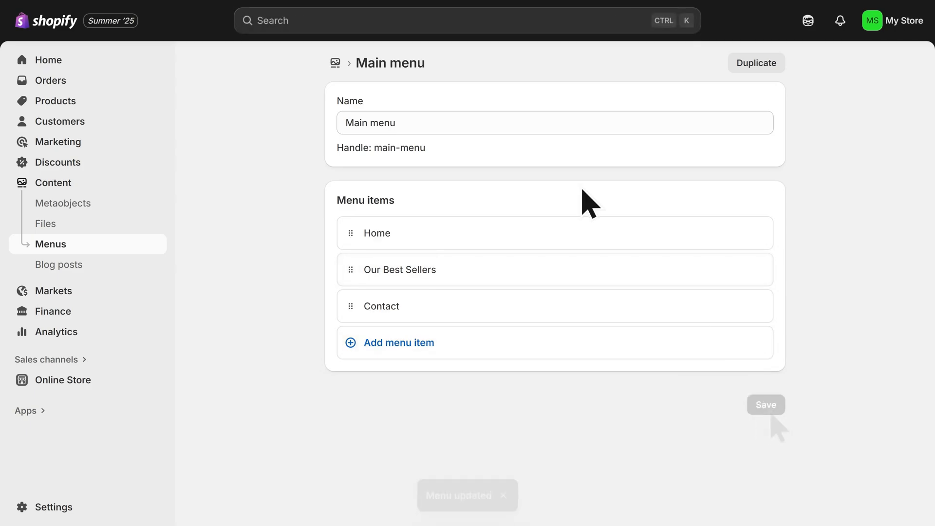
- Close the menu tab and open store policy management from the footer's policy links settings
key("F11")
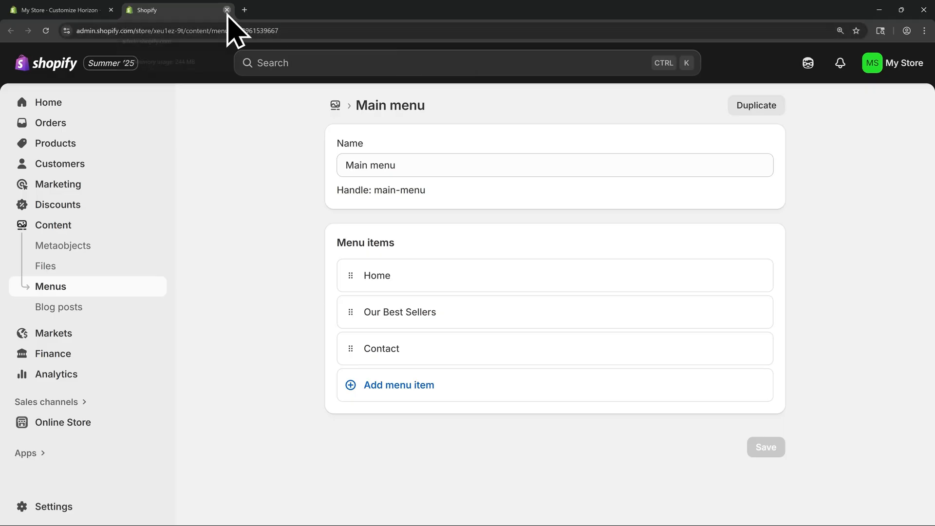
left_click(227, 11)
key("F11")
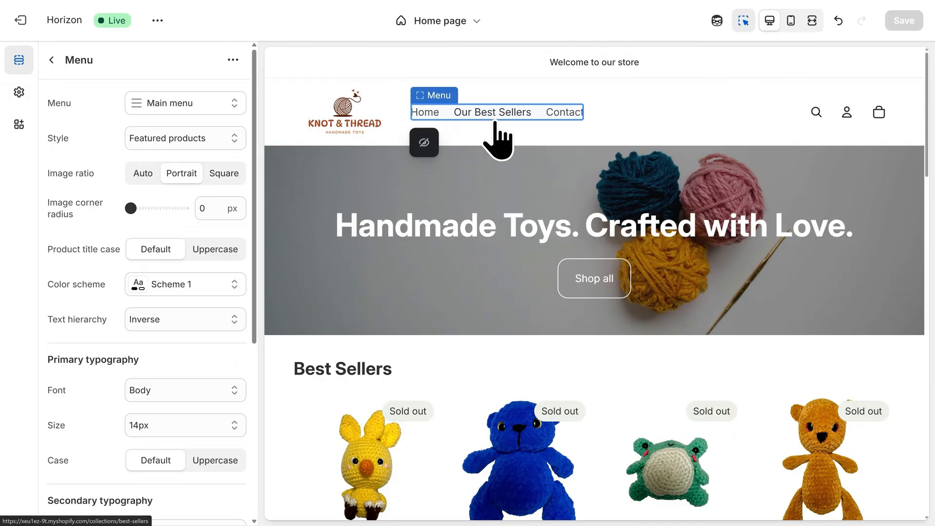
scroll(496, 142, "down", 15)
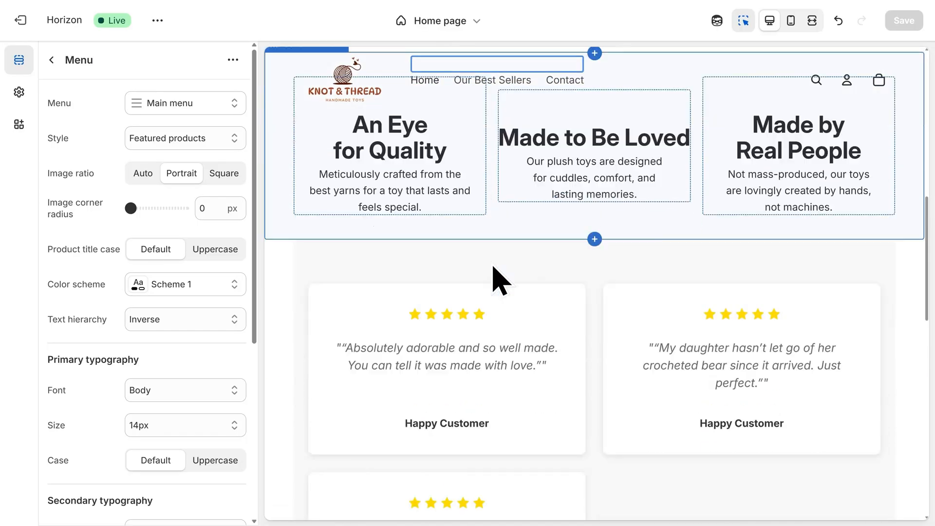
scroll(497, 289, "down", 6)
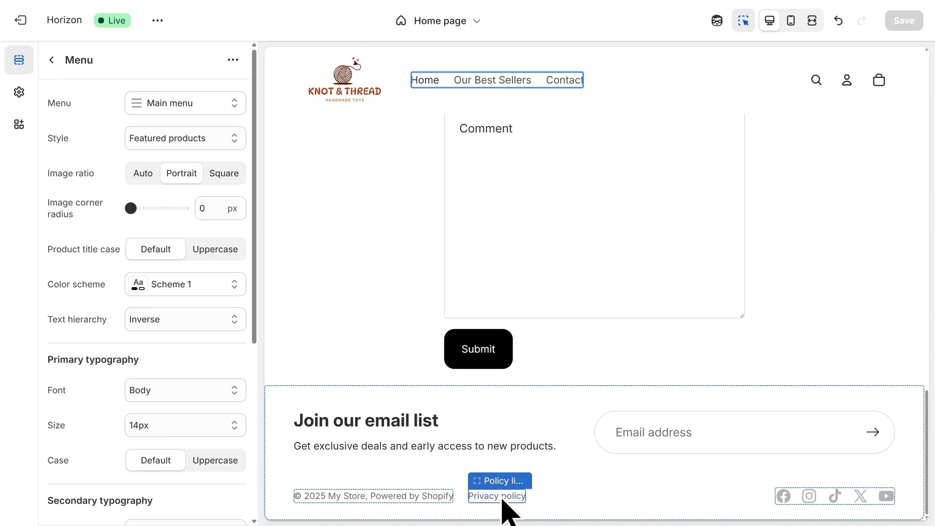
left_click(502, 498)
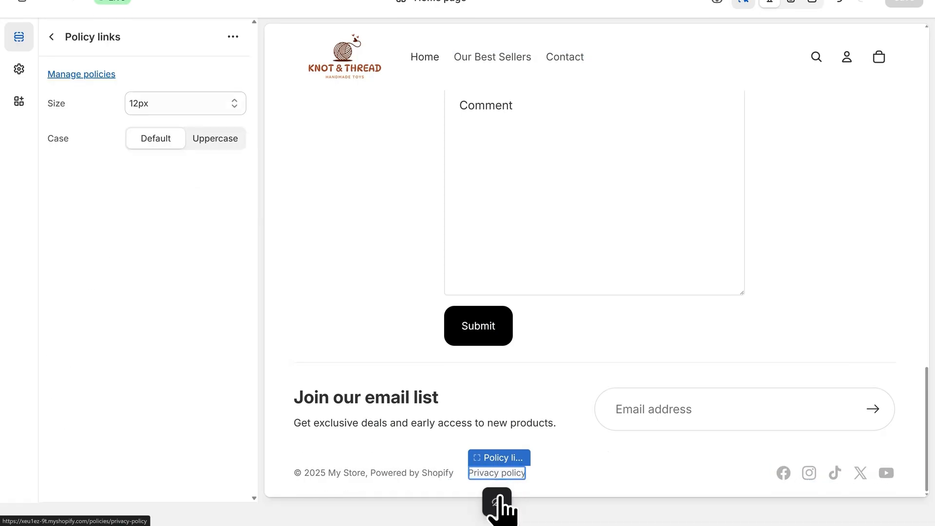
left_click(82, 78)
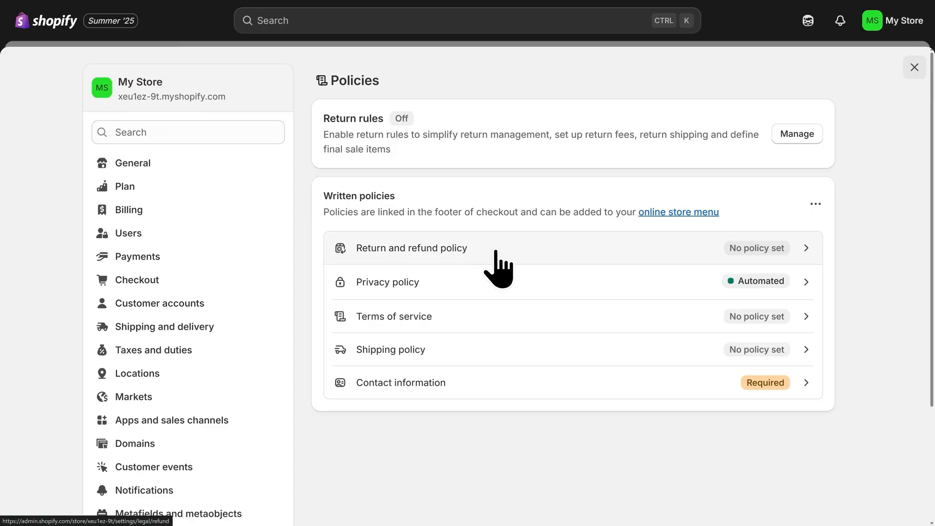
- Insert the template into the return and refund policy and publish it
left_click(495, 268)
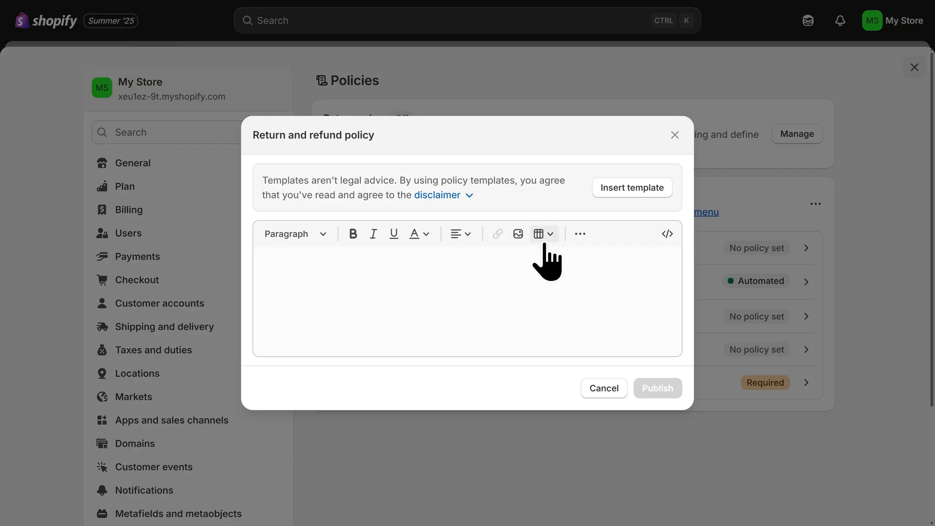
left_click(631, 190)
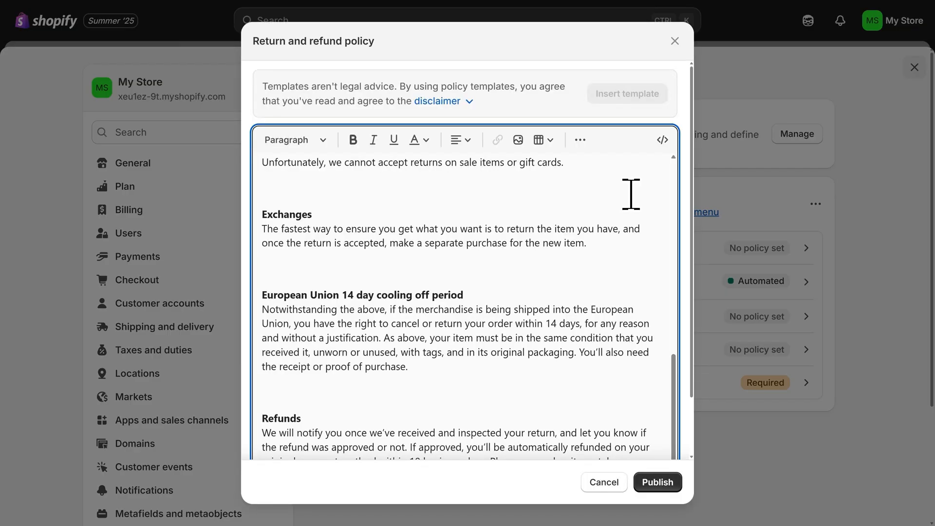
left_click_drag(677, 382, 671, 177)
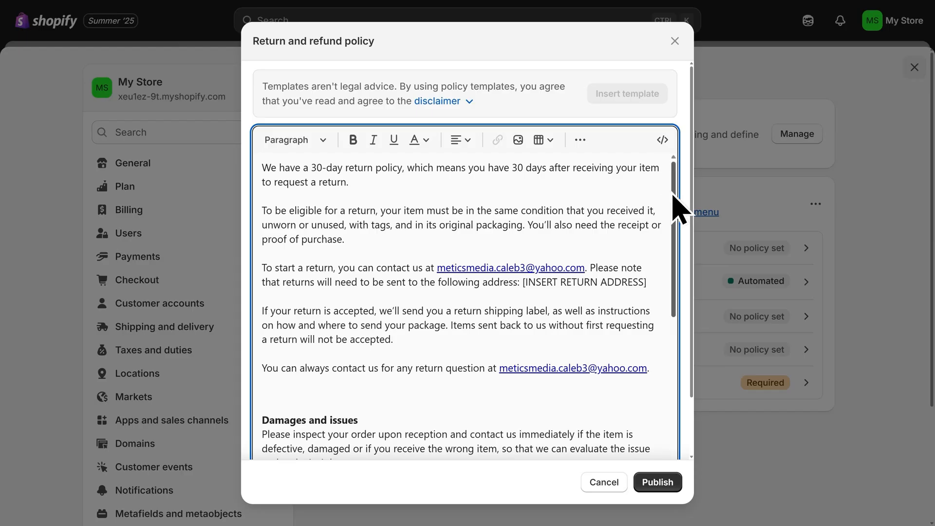
left_click(661, 483)
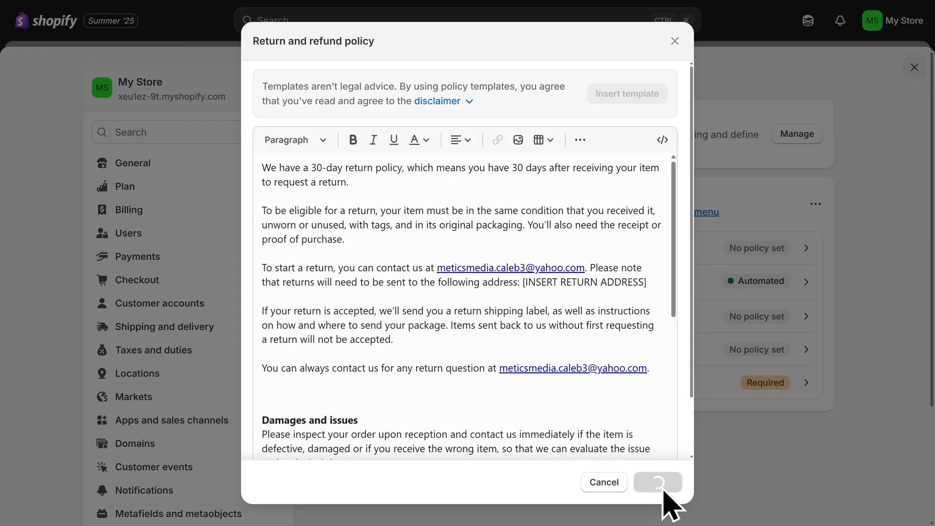
- Insert the template into the terms of service and publish it
left_click(741, 317)
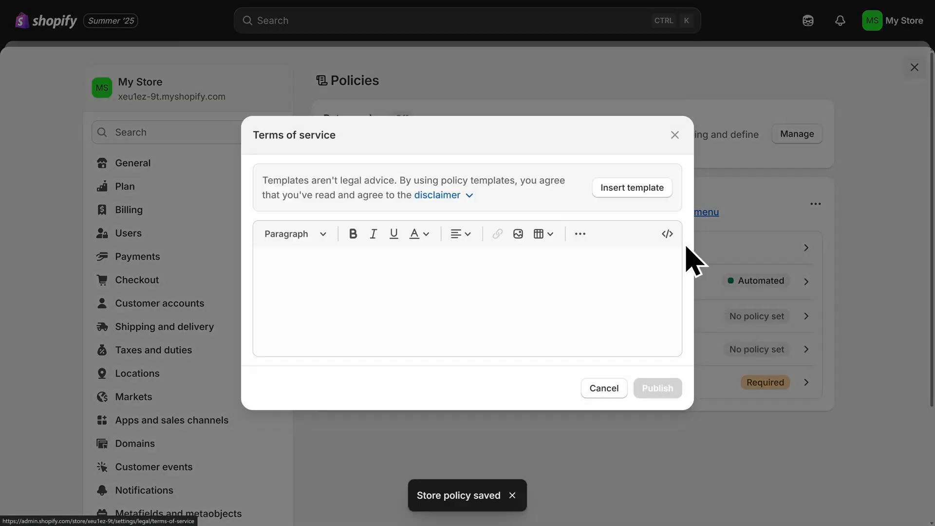
left_click(637, 187)
left_click(662, 492)
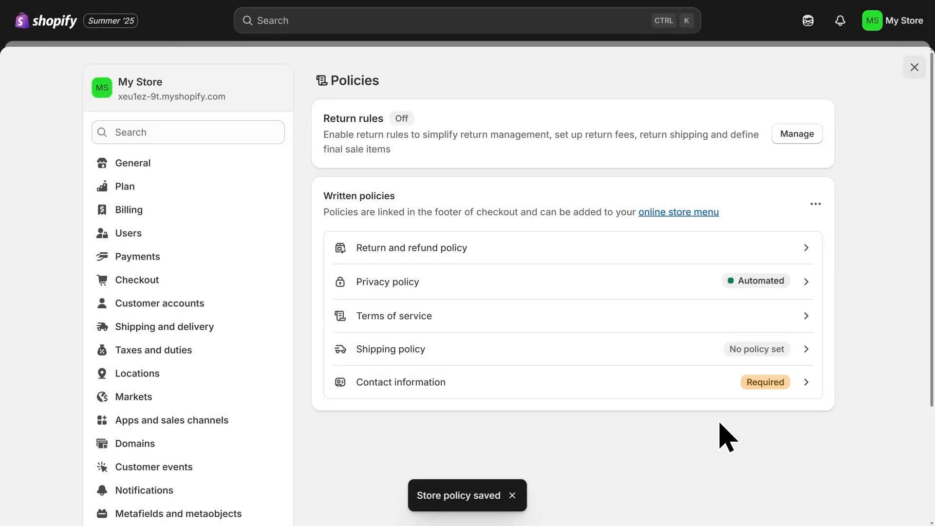
- Write "Insert shipping policy here" as the shipping policy and publish it
left_click(743, 351)
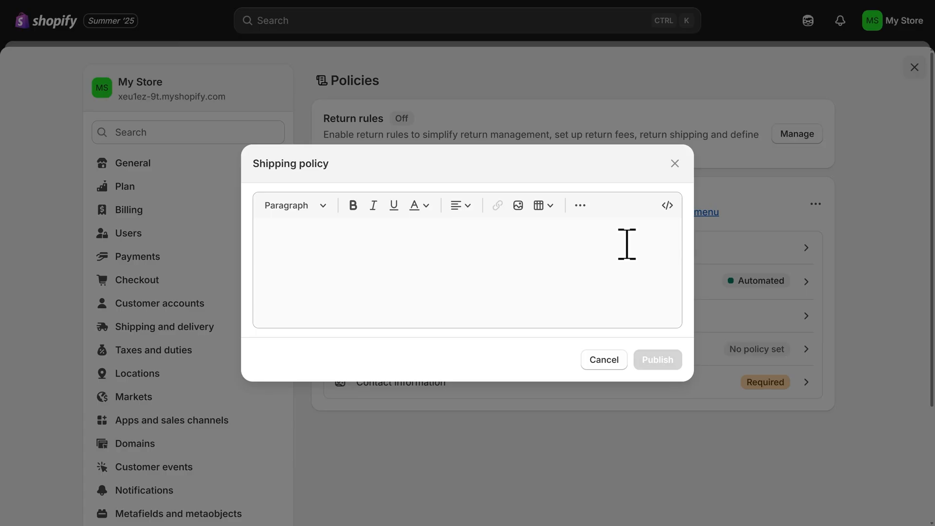
left_click(627, 244)
type("Inse")
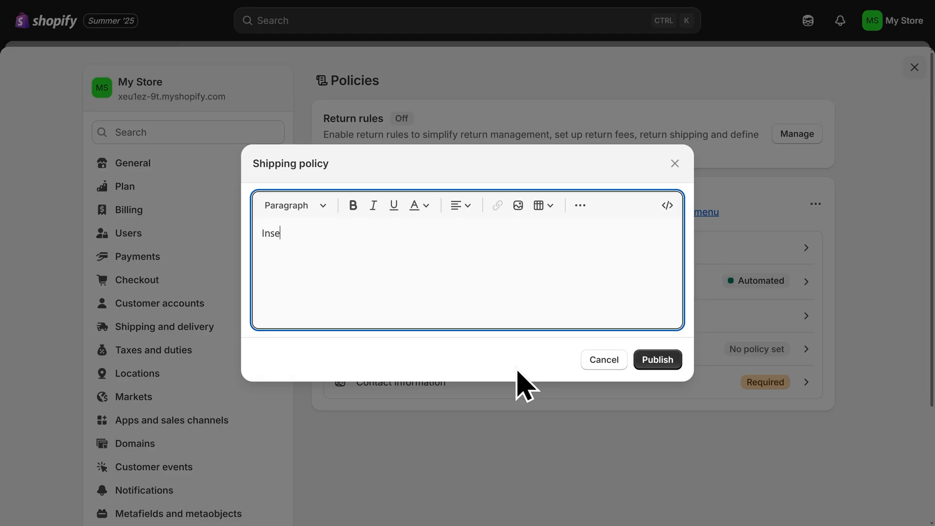
type("rt shipping policy here")
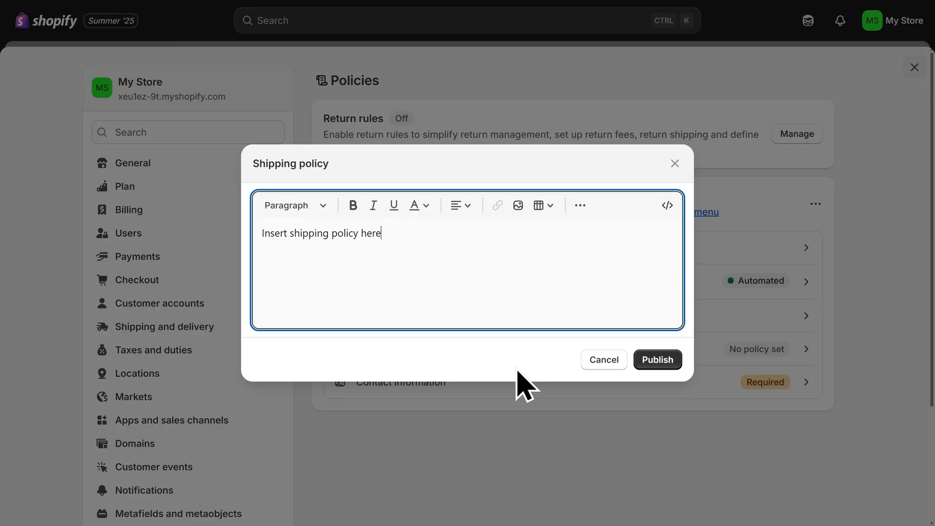
left_click(655, 363)
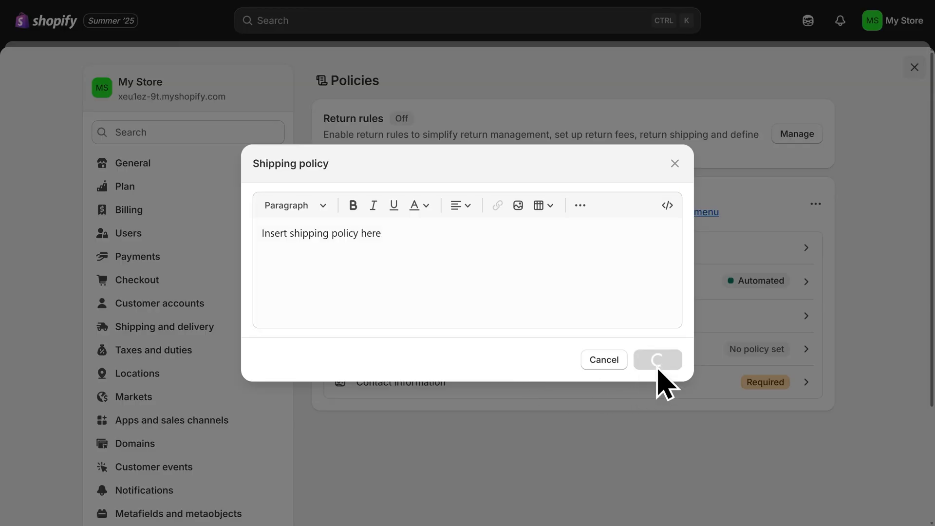
- Open the contact information policy and publish it
left_click(692, 381)
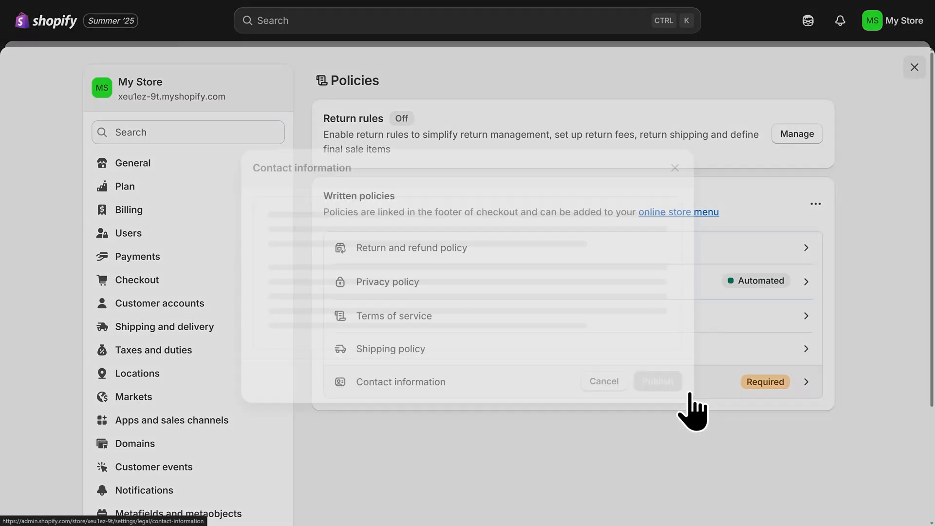
left_click(628, 173)
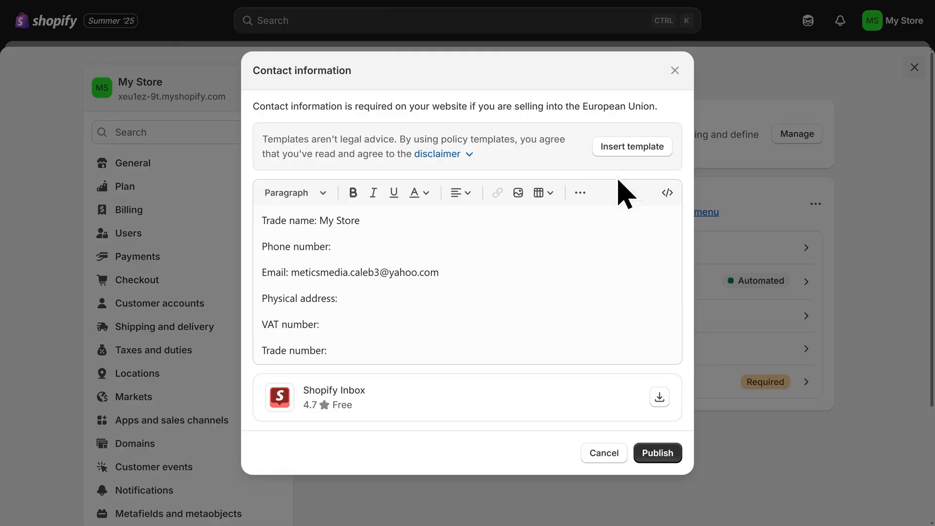
left_click(656, 456)
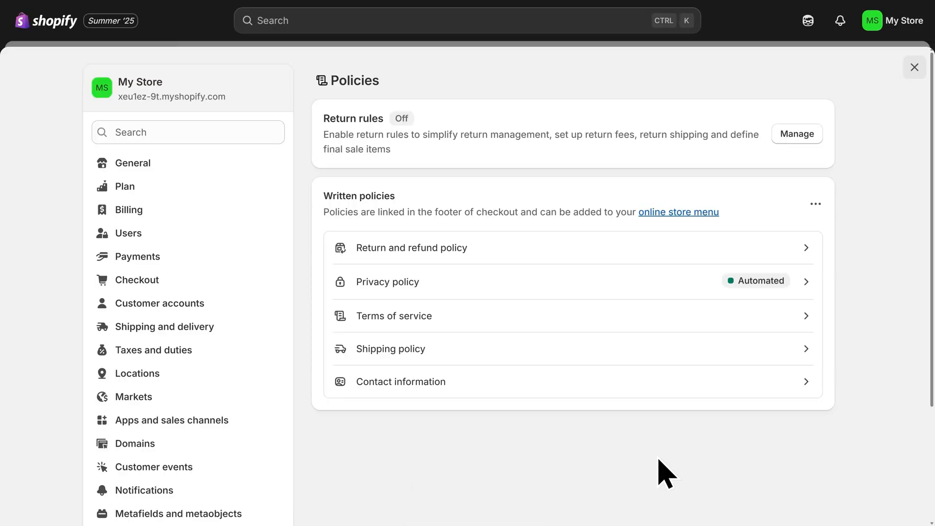
key("F11")
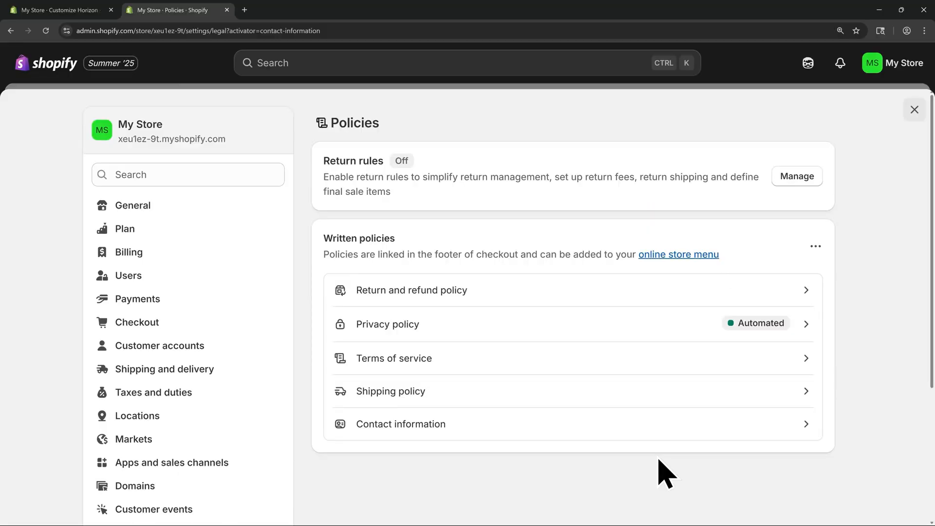
- Close the policies tab and upload Favicon-500x500 as the theme's favicon in the logo and favicon settings
left_click(227, 10)
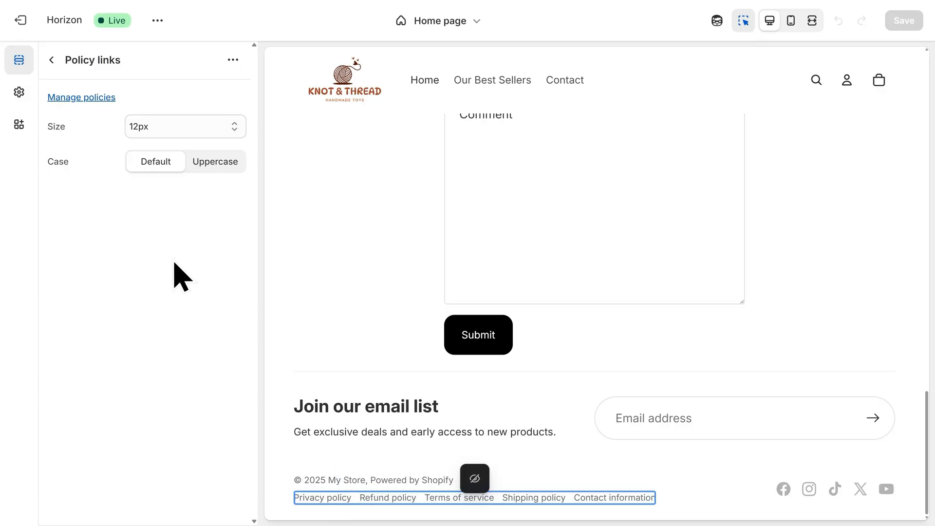
left_click(19, 92)
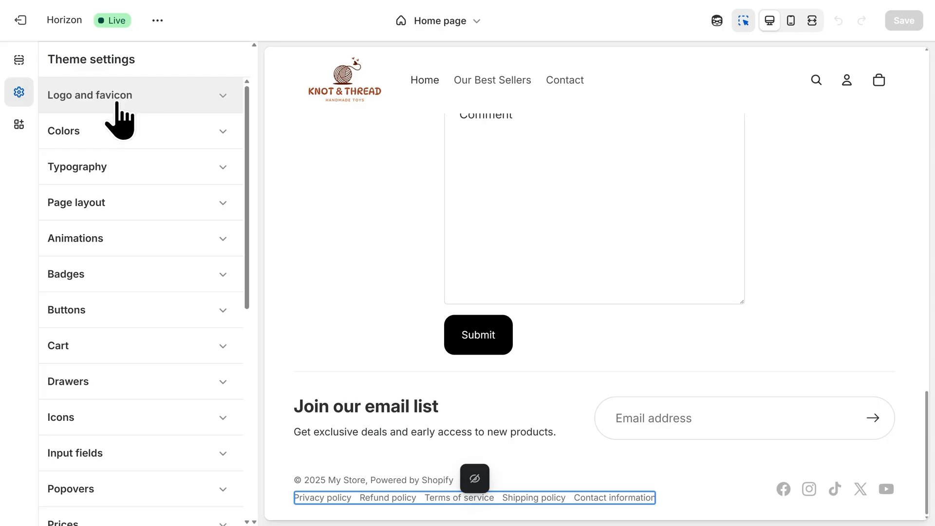
left_click(118, 120)
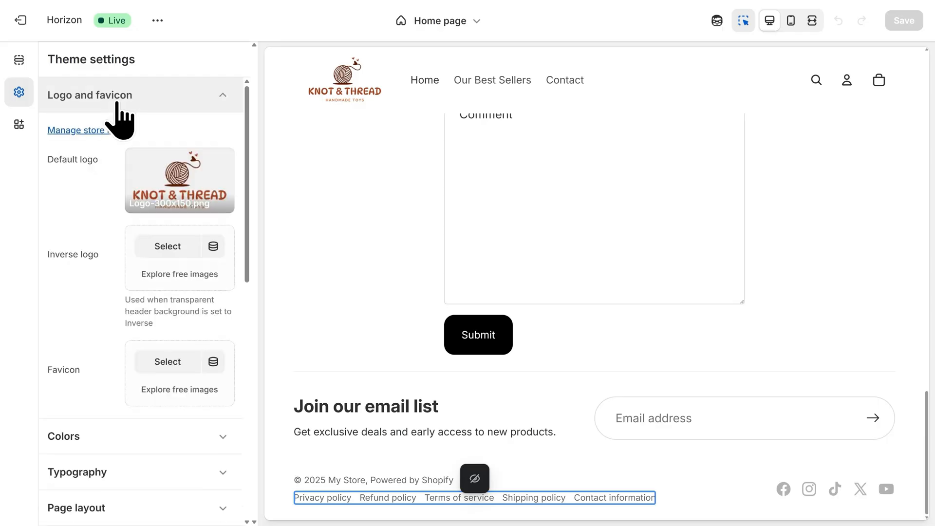
left_click(169, 373)
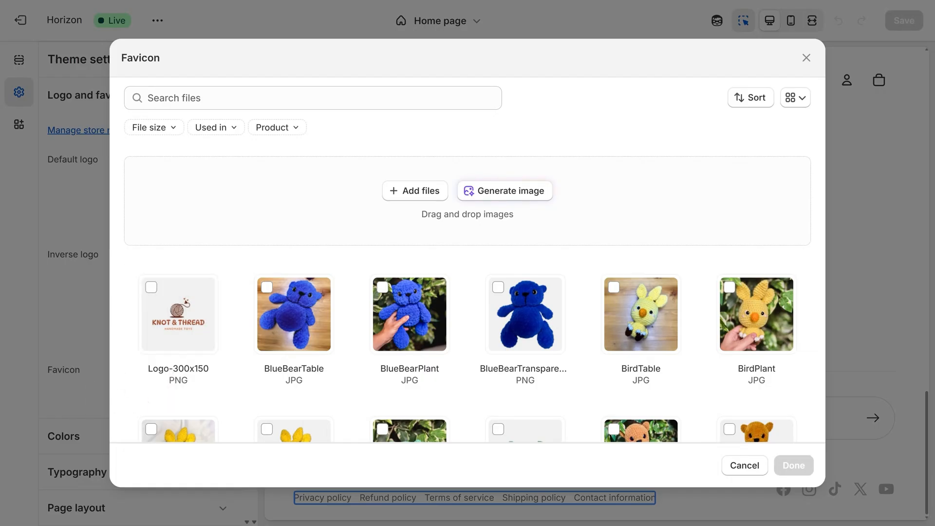
left_click_drag(0, 263, 343, 228)
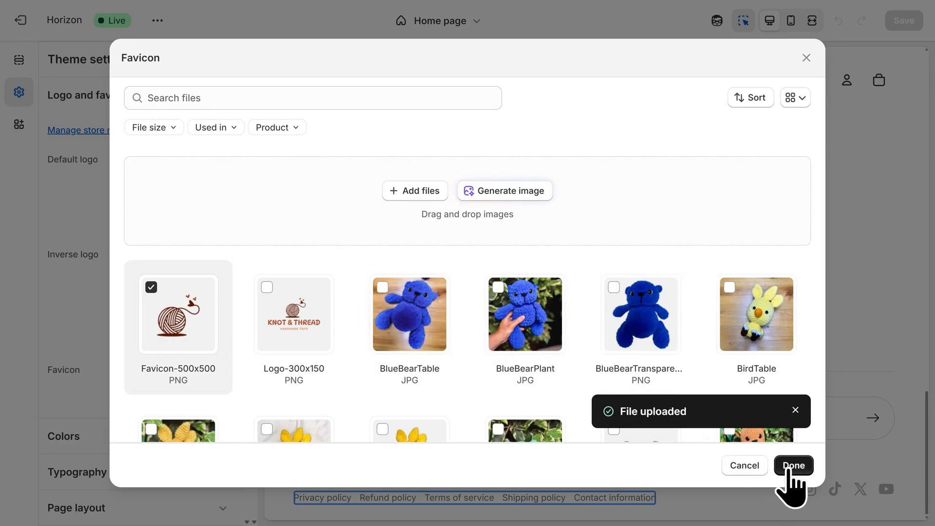
left_click(787, 469)
scroll(789, 472, "down", 15)
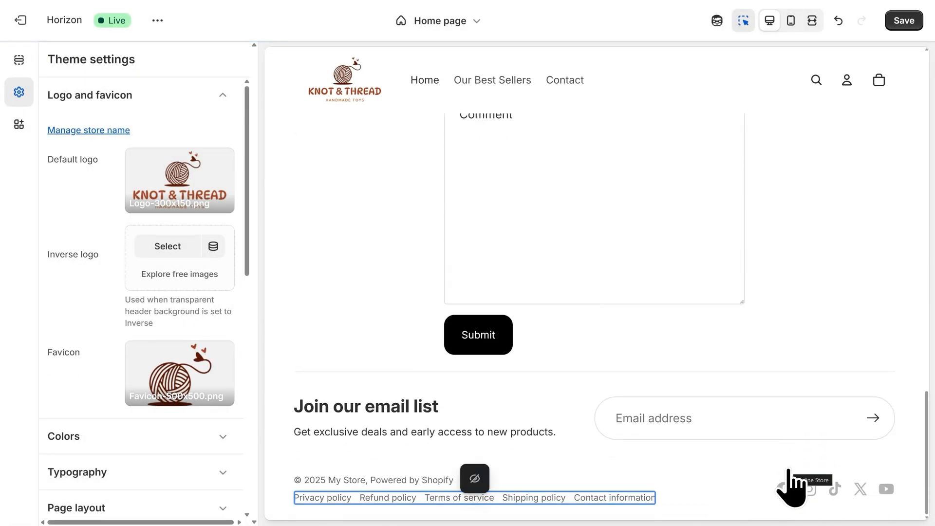
key("F11")
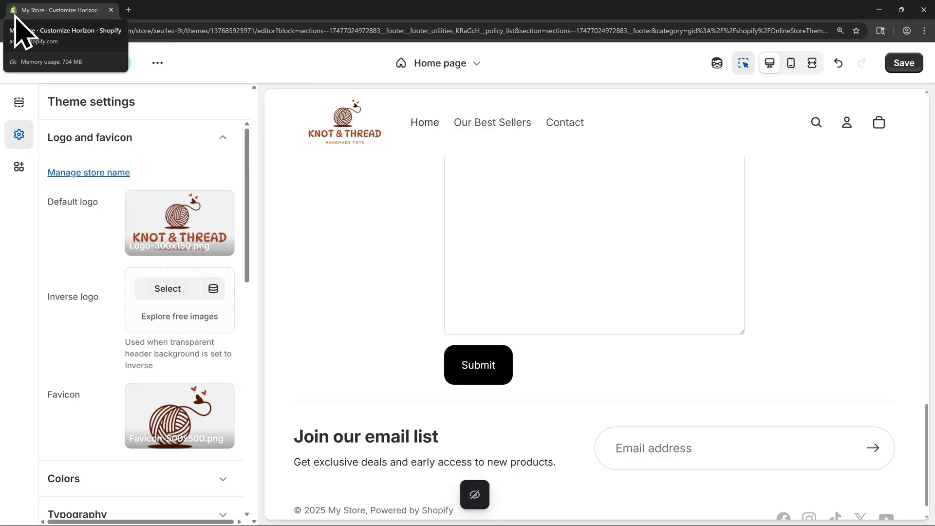
key("F11")
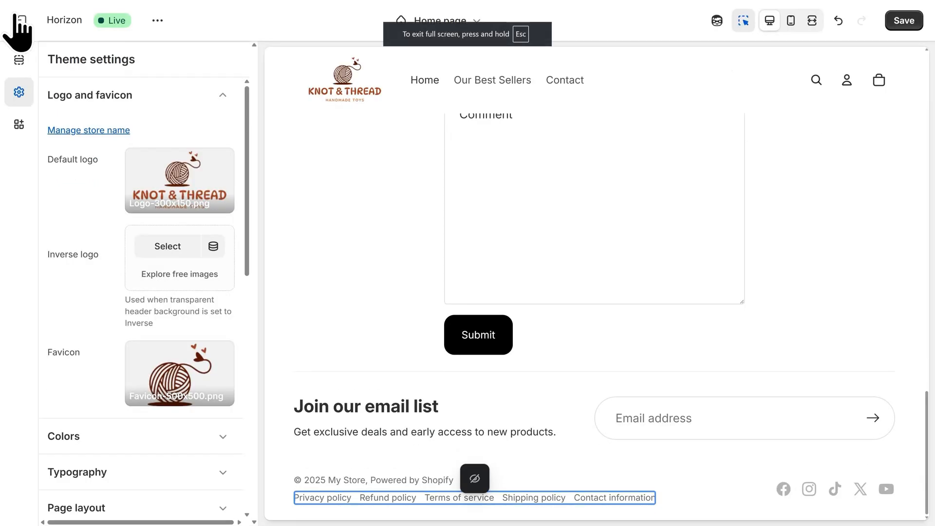
left_click(180, 438)
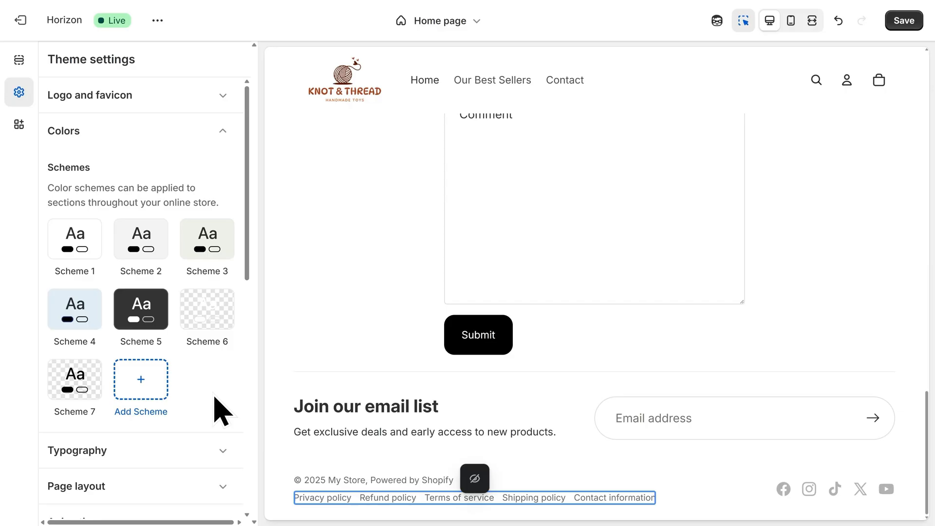
left_click(147, 451)
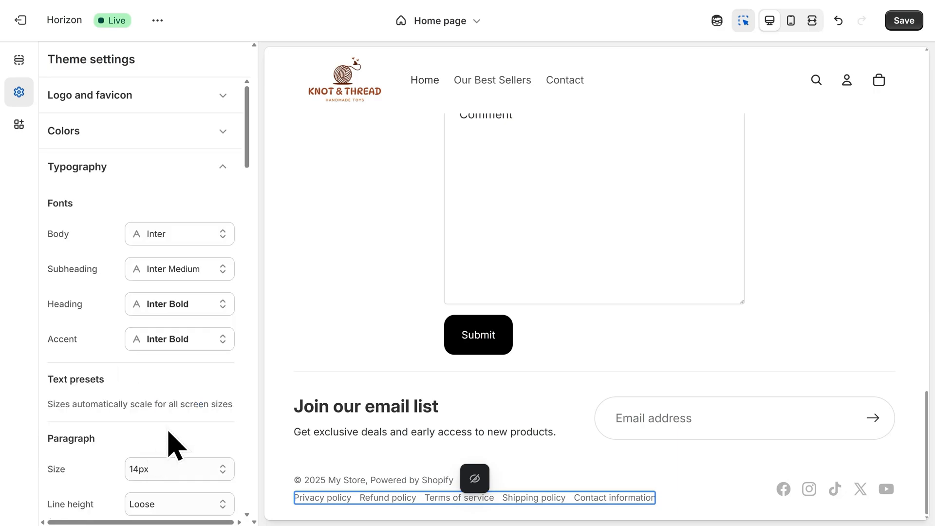
left_click(200, 244)
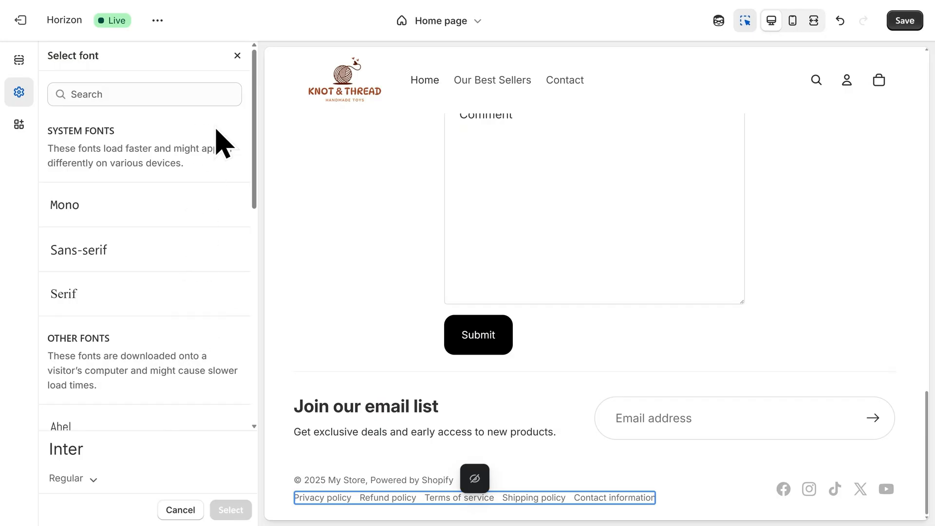
left_click(238, 56)
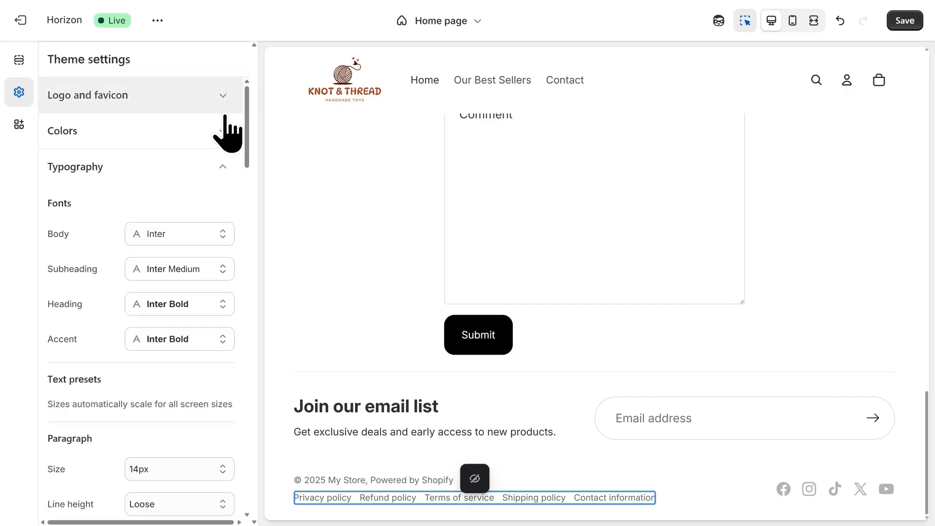
left_click(217, 171)
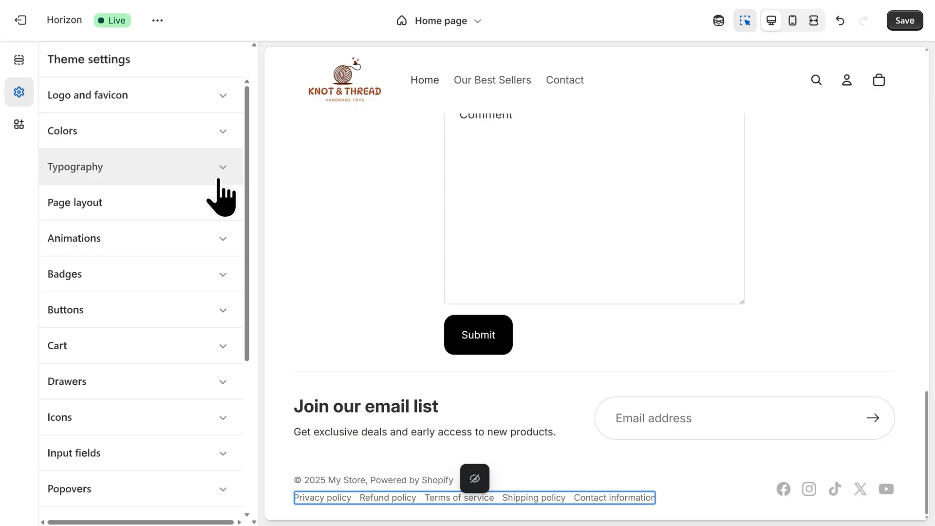
- Turn on the page transition and product card transition animations and set the card hover effect to Lift
left_click(161, 241)
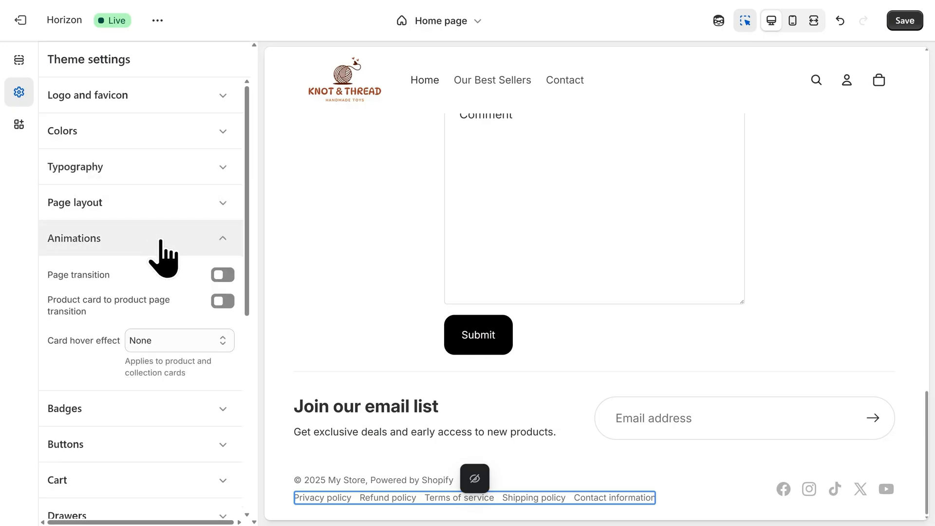
left_click(222, 275)
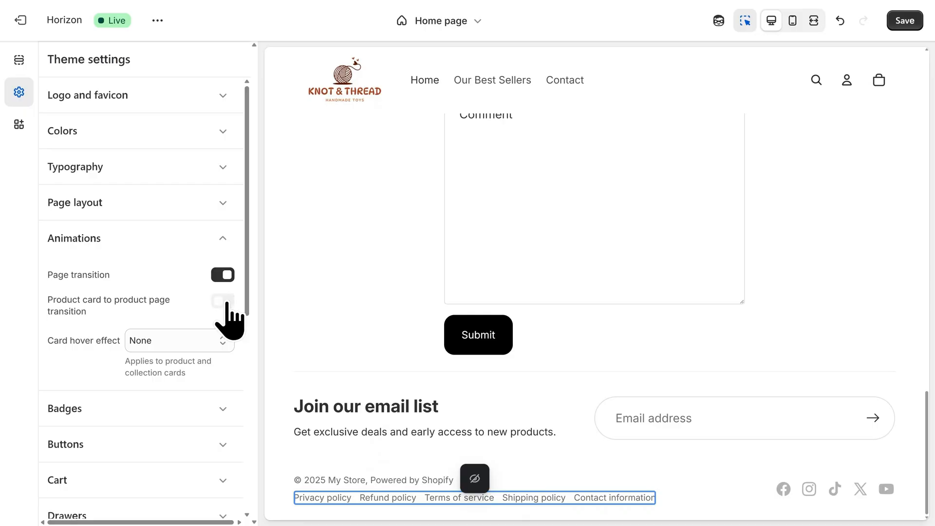
left_click(226, 302)
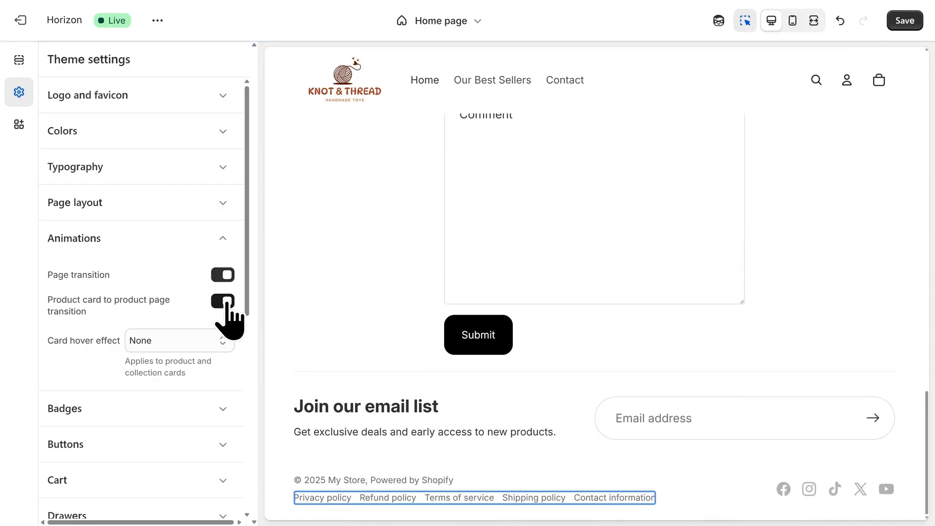
left_click(197, 341)
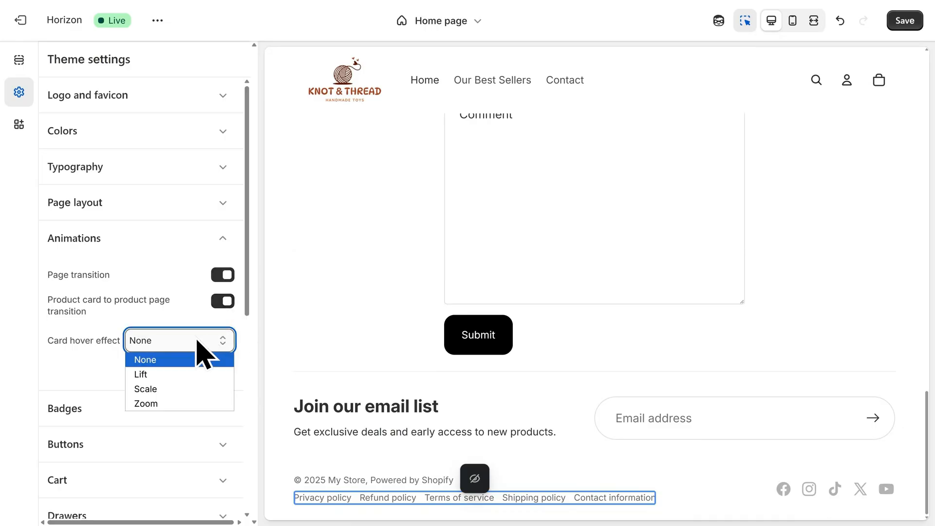
left_click(194, 375)
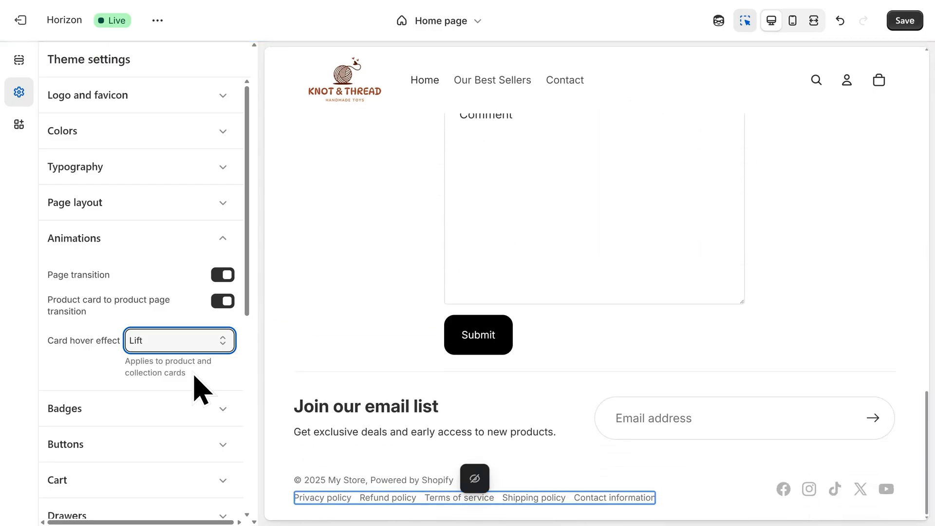
- Turn off showing the second image on hover in the product card settings
scroll(194, 376, "down", 5)
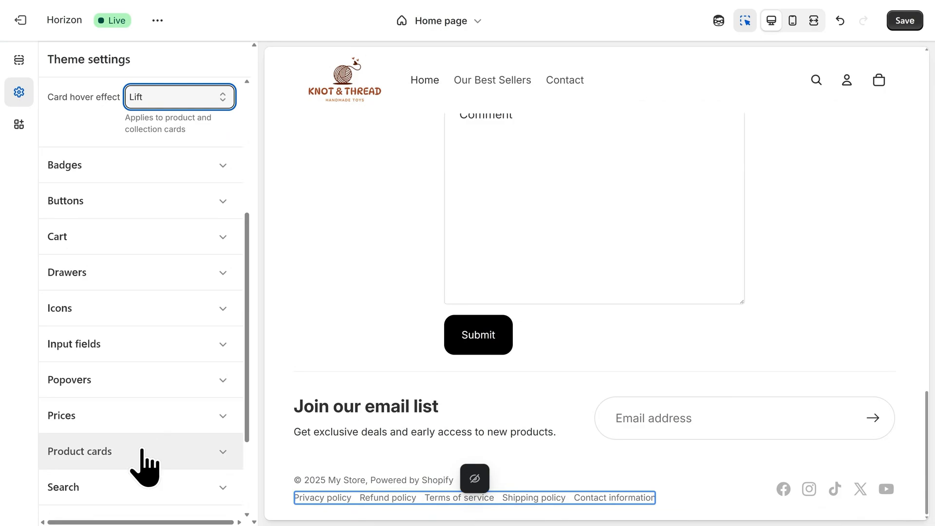
left_click(142, 451)
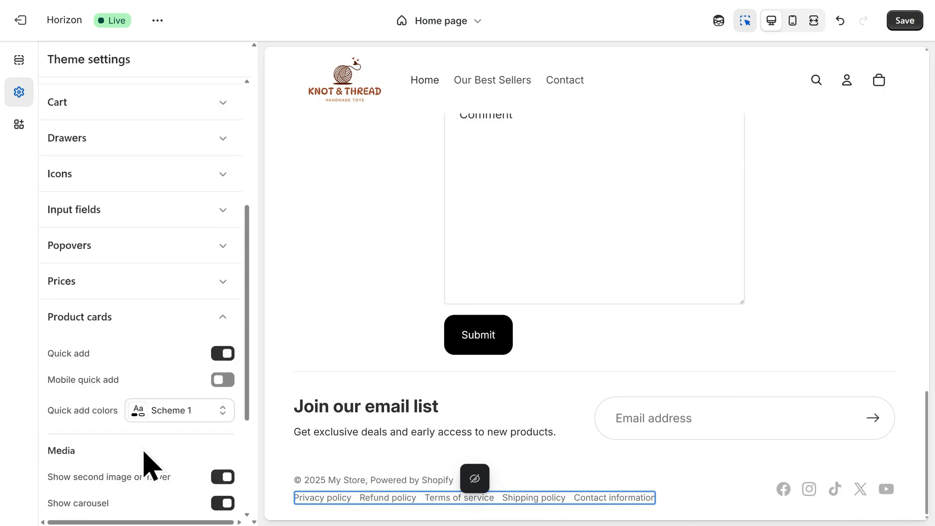
left_click(220, 479)
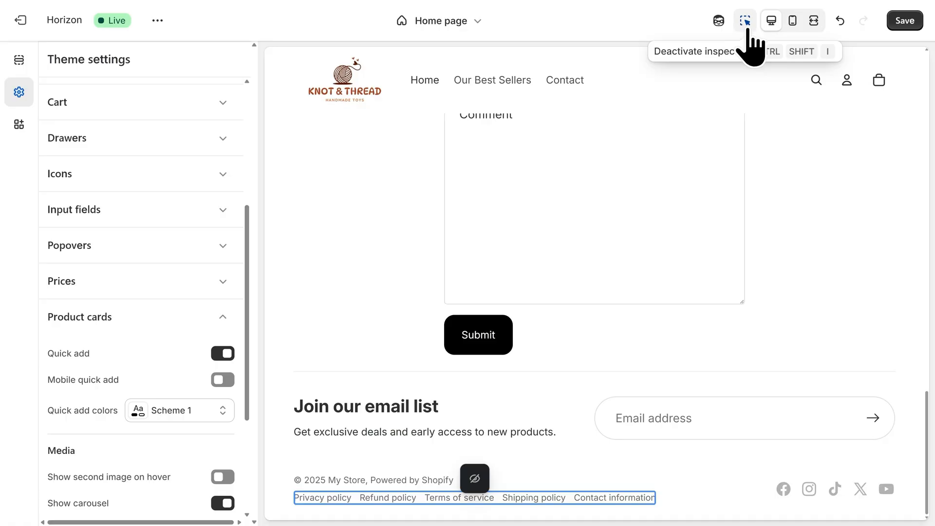
- Turn off the inspector and preview the Crochet Teddy Bear product page and home page in desktop view
left_click(748, 31)
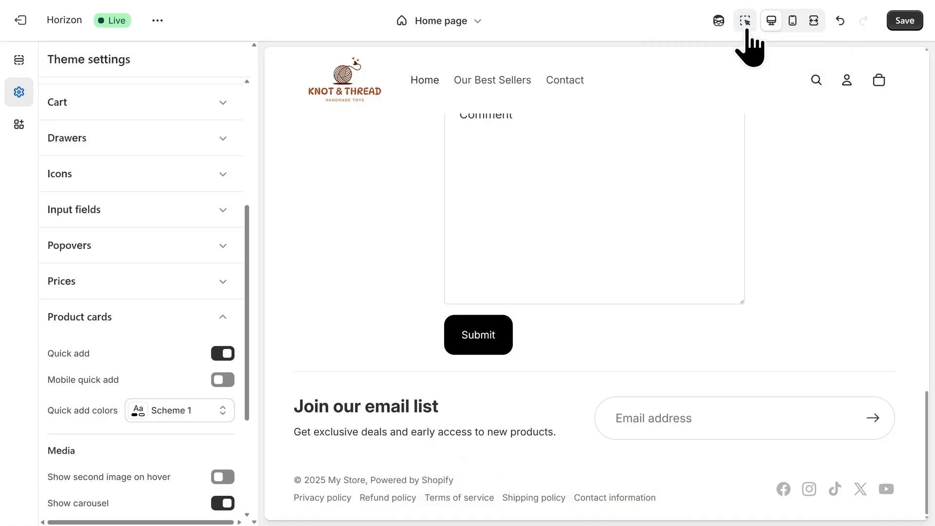
scroll(771, 266, "up", 10)
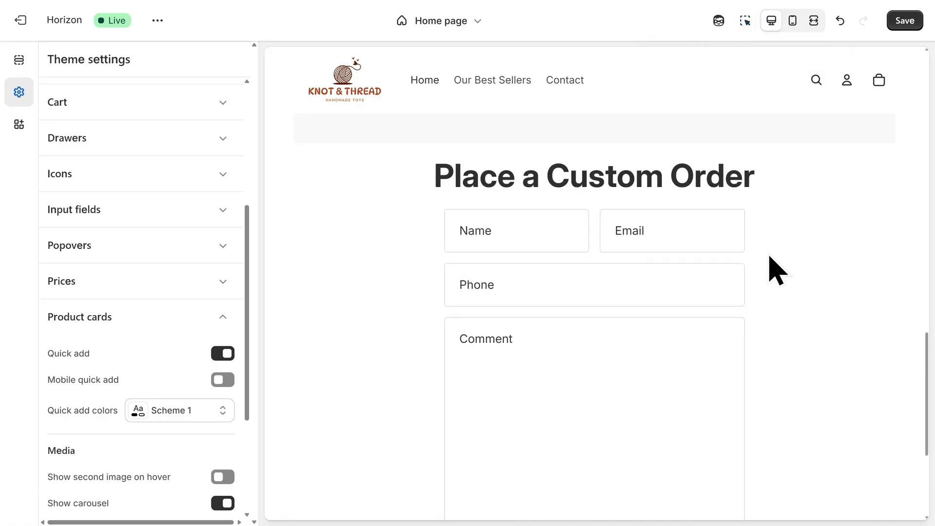
scroll(766, 262, "up", 10)
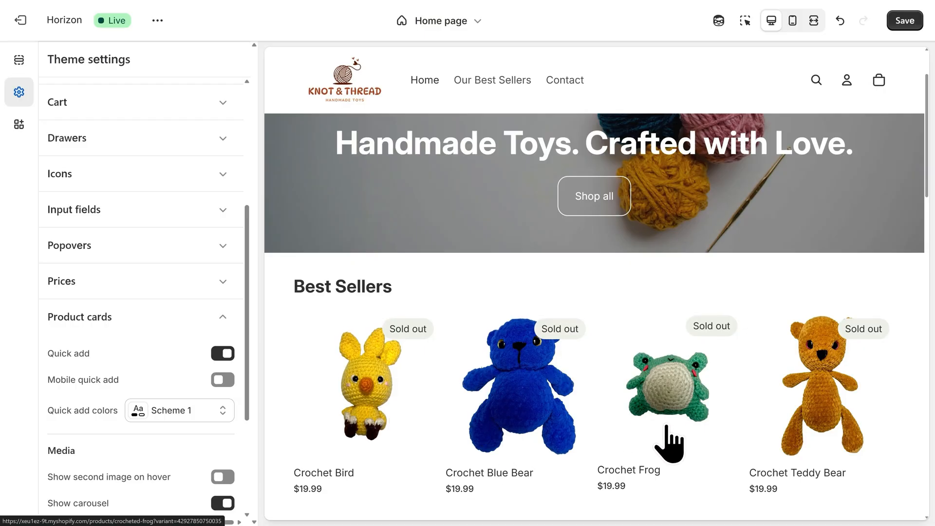
left_click(810, 445)
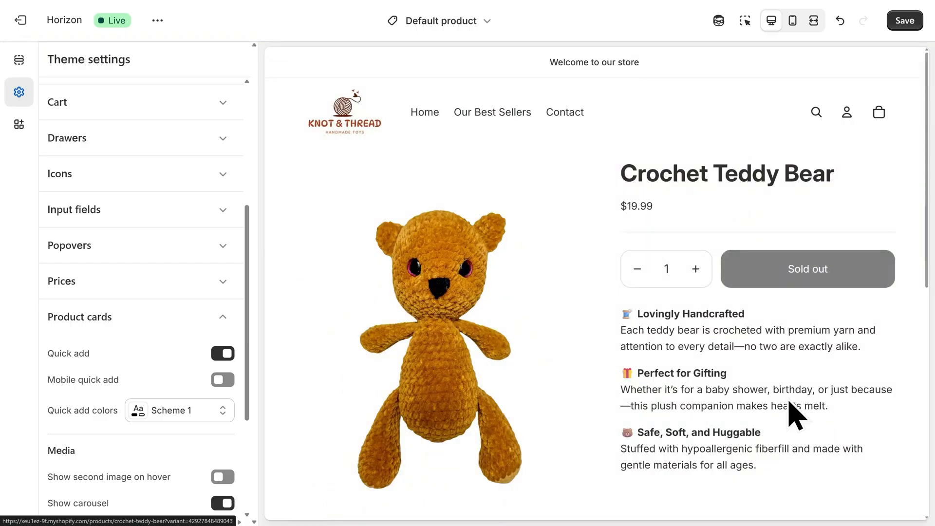
left_click(425, 121)
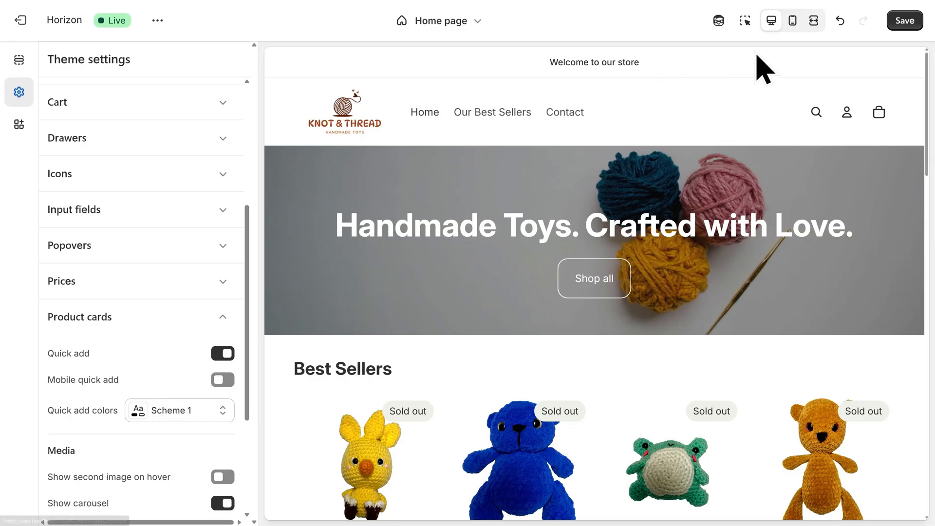
- Preview the home page and Crochet Teddy Bear product in mobile view, then save the theme changes
left_click(793, 28)
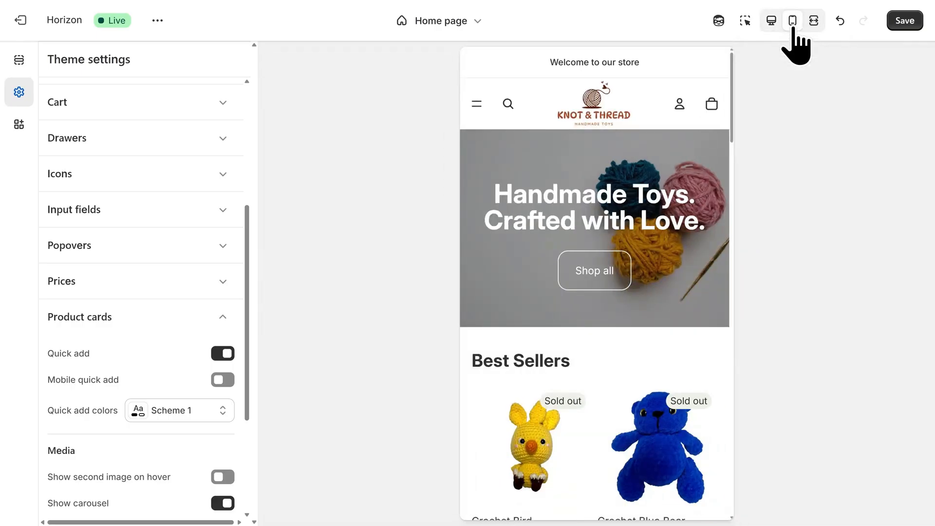
scroll(735, 98, "down", 2)
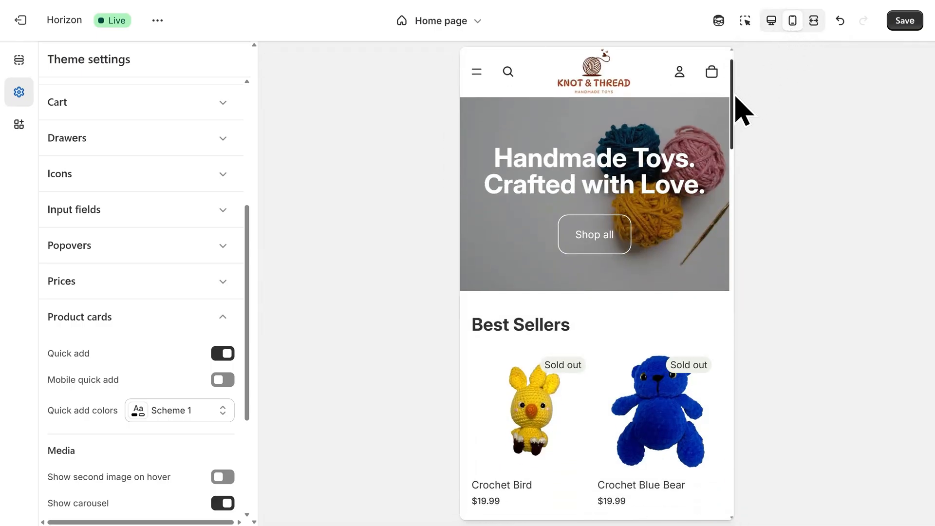
left_click_drag(735, 97, 735, 137)
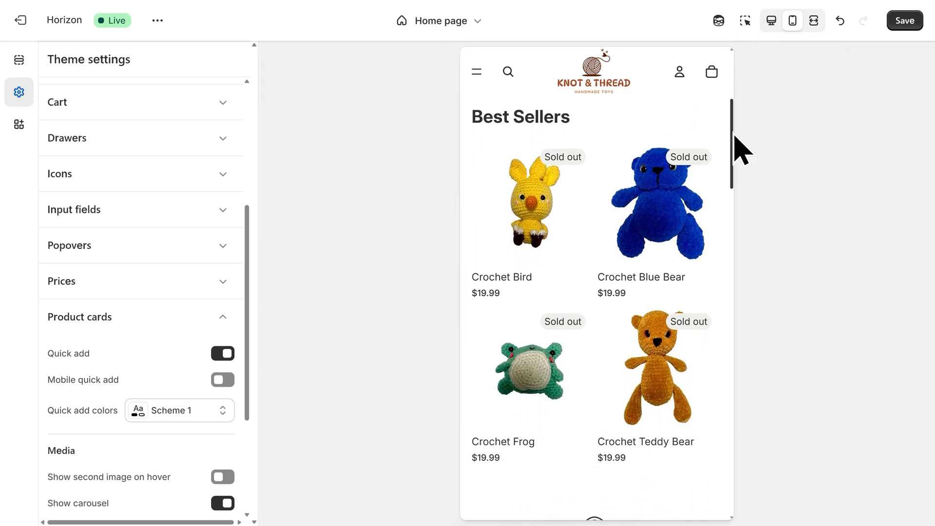
left_click(666, 375)
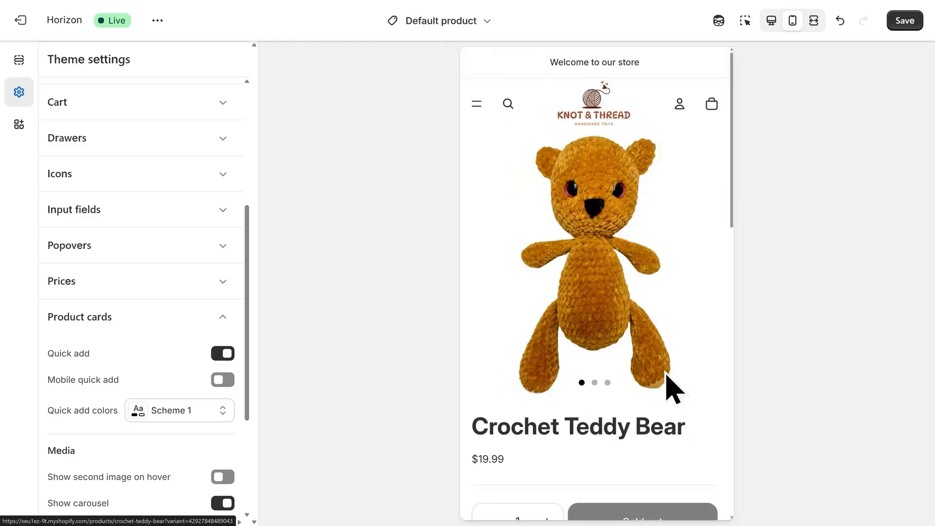
left_click_drag(731, 232, 734, 317)
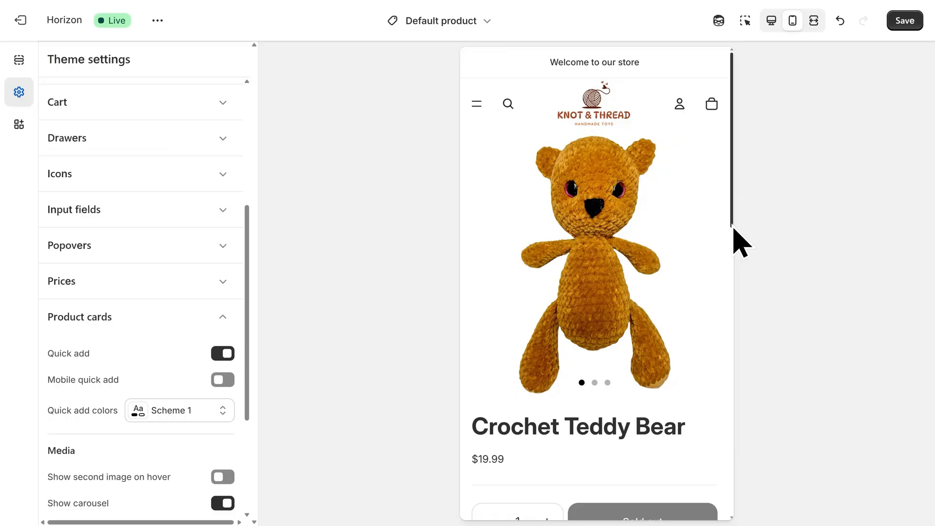
left_click(904, 22)
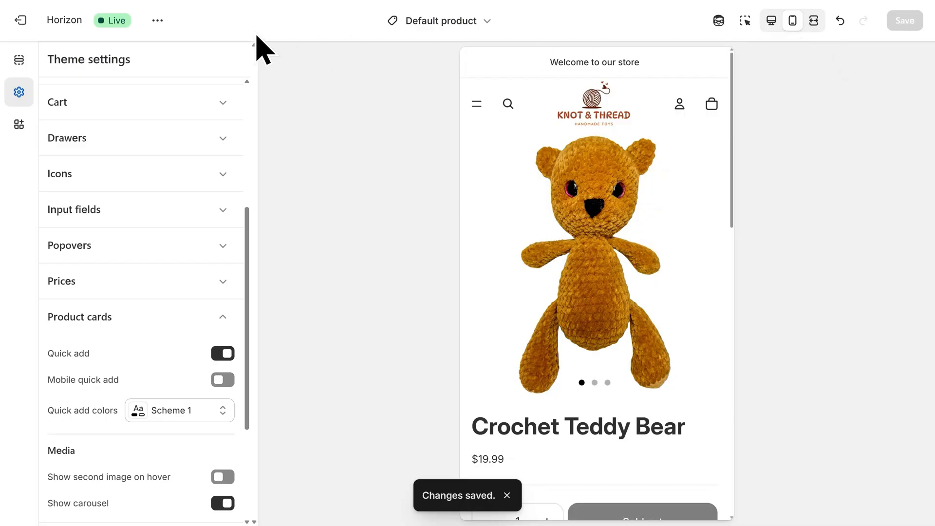
- Leave the theme editor, open the store settings, and rename the store to Knot & Thread in its store details
left_click(27, 46)
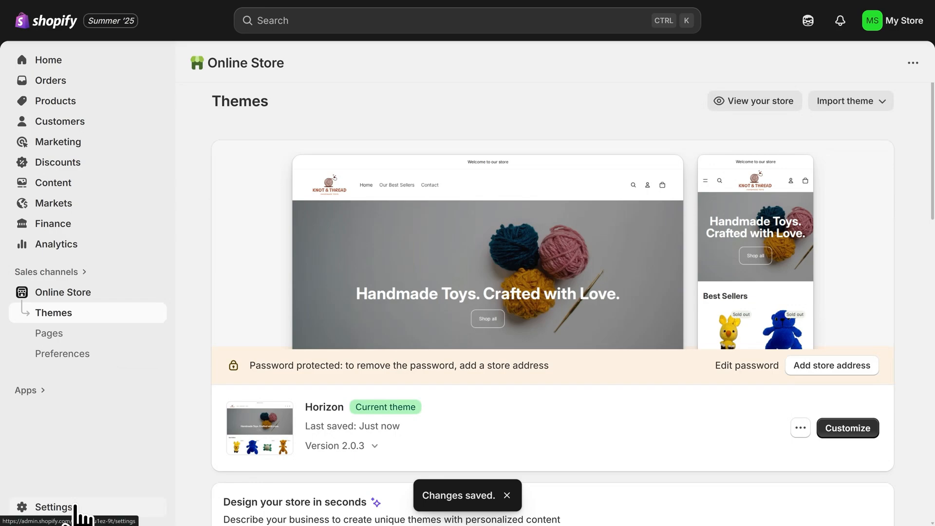
left_click(76, 511)
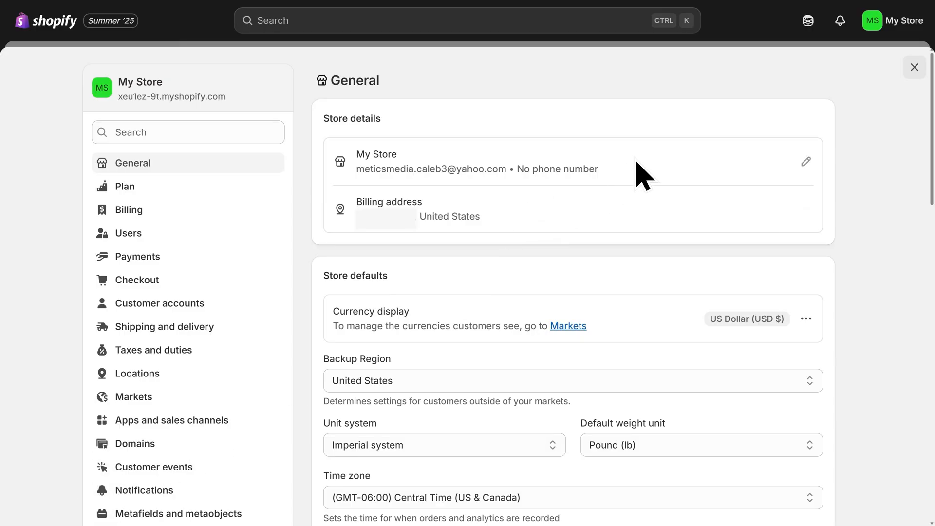
left_click(801, 164)
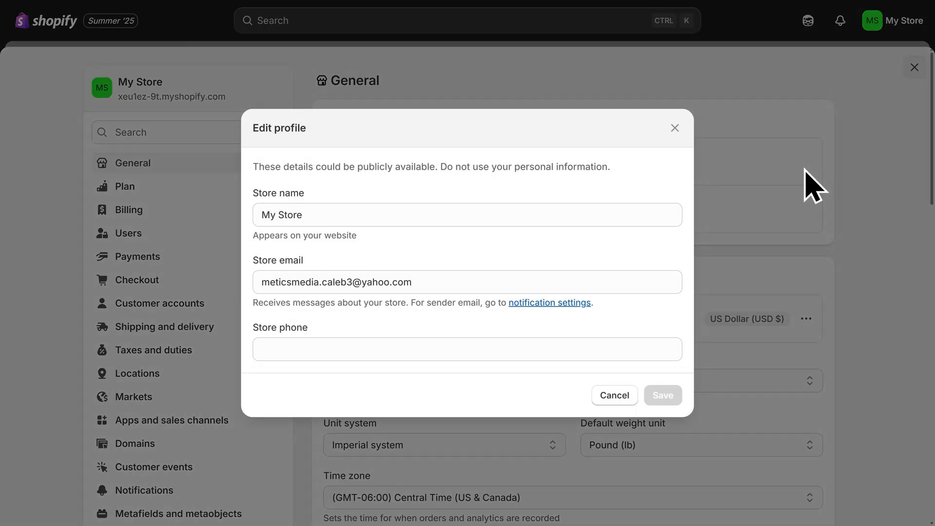
triple_click(327, 214)
type("K")
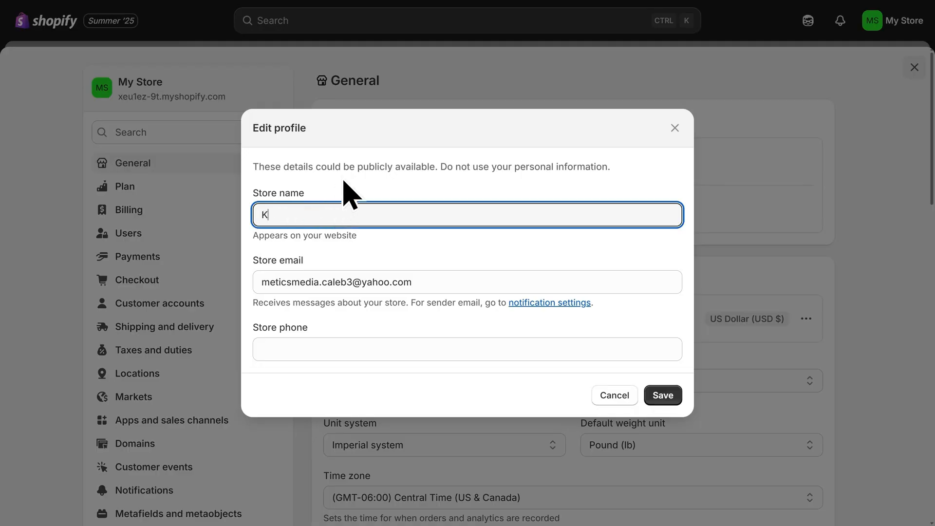
type("not & Thread")
left_click(663, 401)
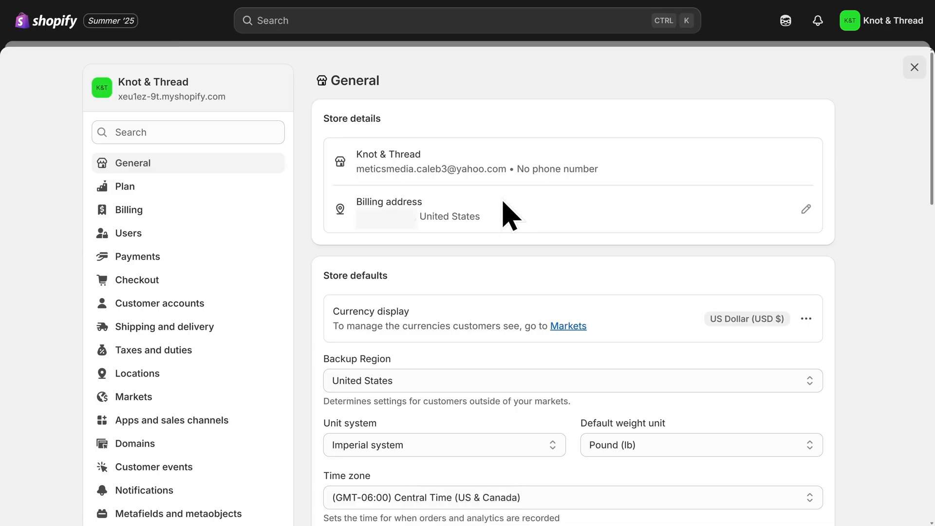
- Review the Payments settings and the general shipping profile's products and shipping zones under Shipping and delivery
left_click(178, 262)
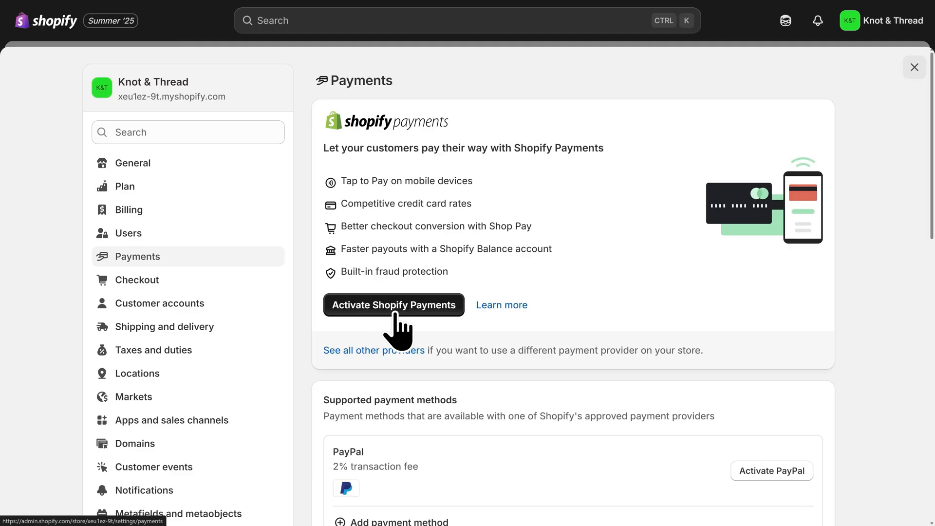
scroll(555, 404, "down", 2)
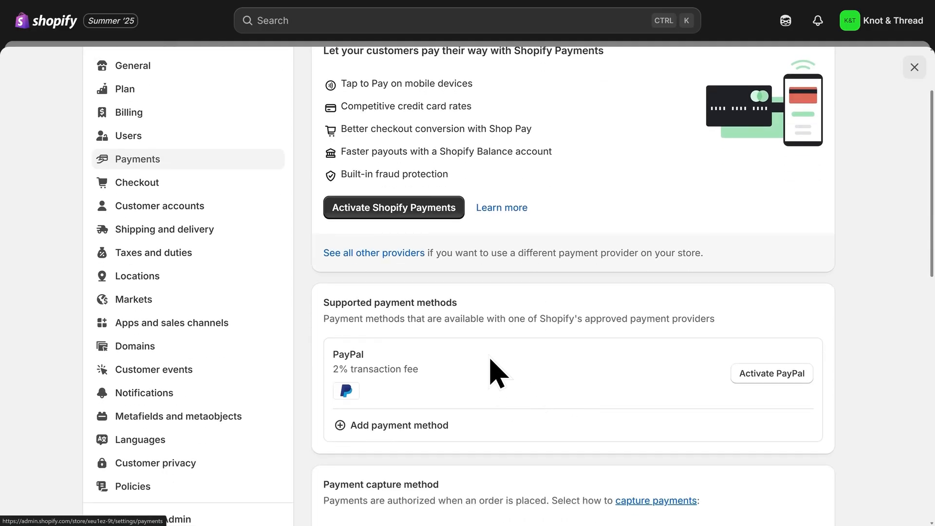
scroll(497, 373, "up", 2)
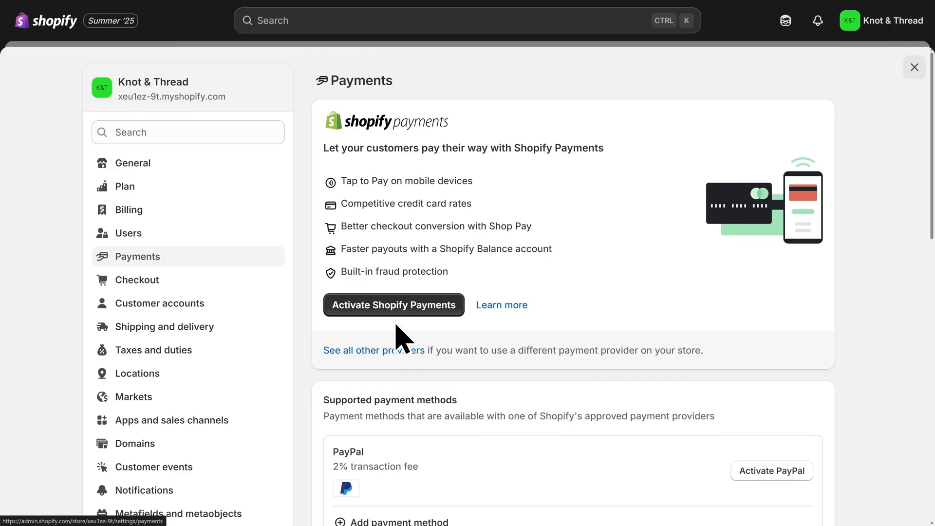
left_click(229, 331)
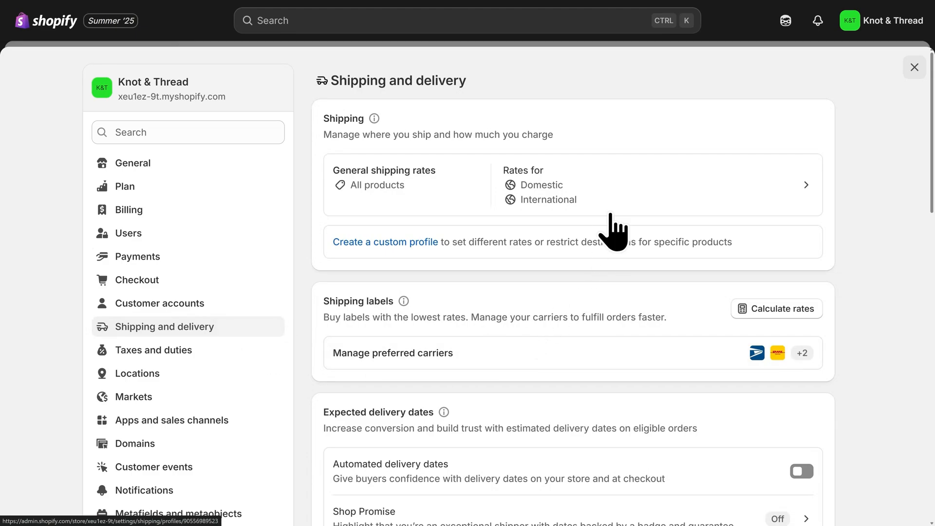
left_click(614, 185)
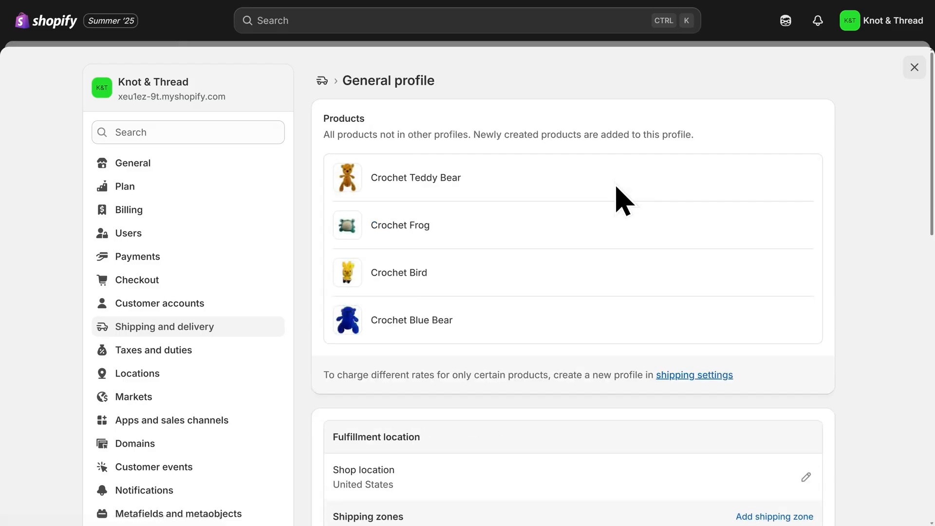
scroll(612, 205, "down", 5)
scroll(604, 207, "down", 2)
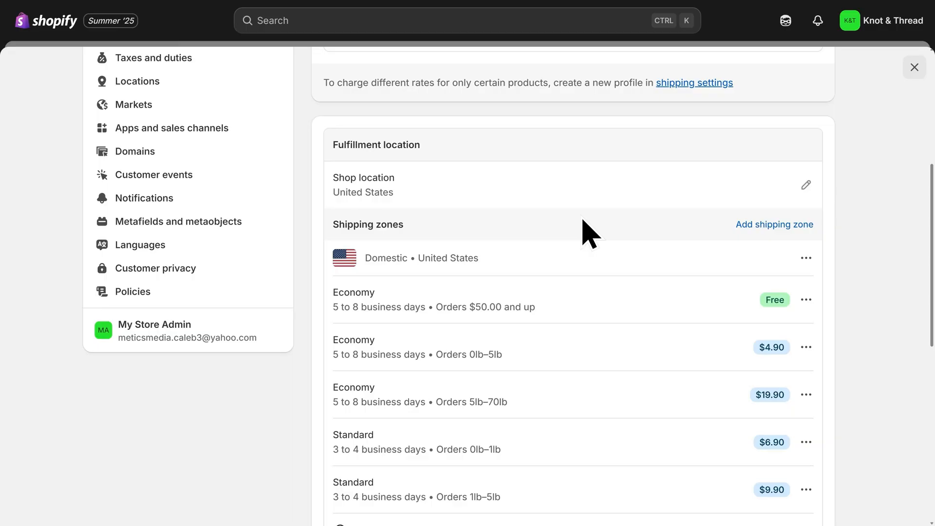
scroll(589, 234, "up", 4)
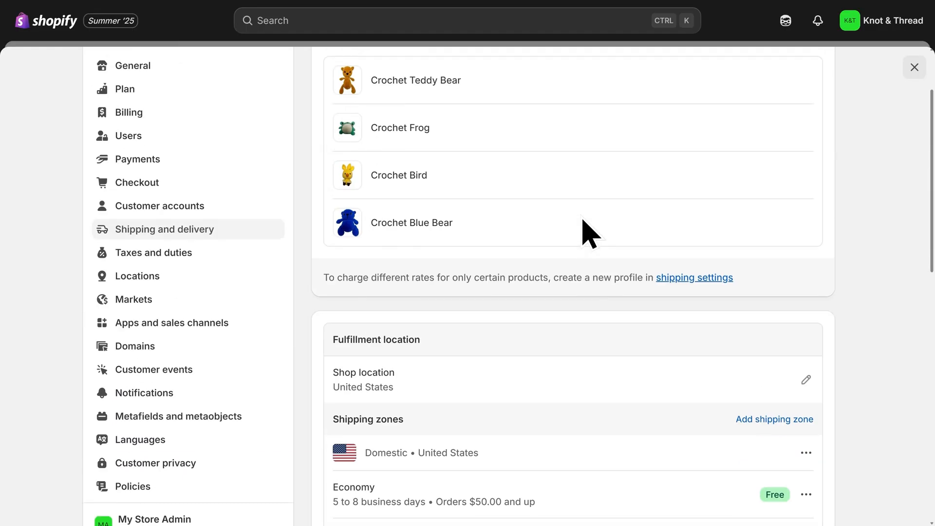
- Review the tax regions, the domain purchase options for knotthread, and the Languages settings
left_click(206, 253)
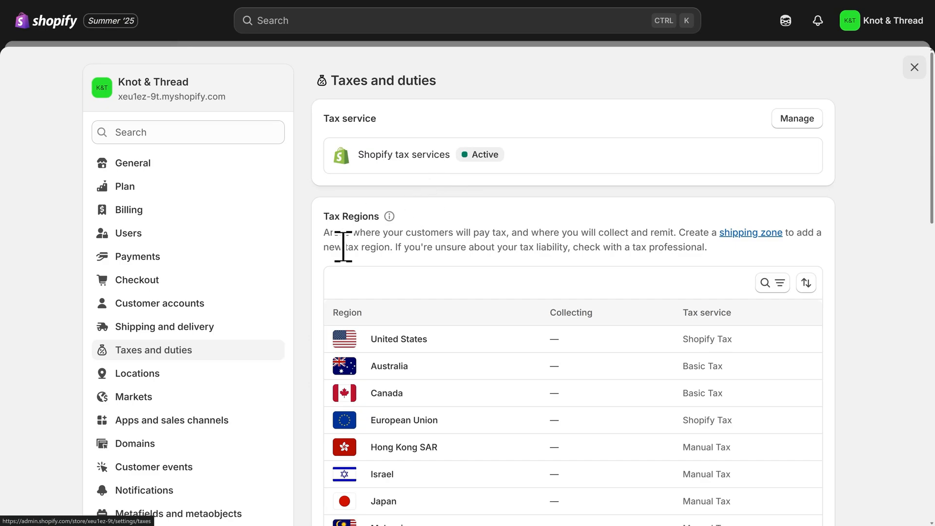
left_click(174, 446)
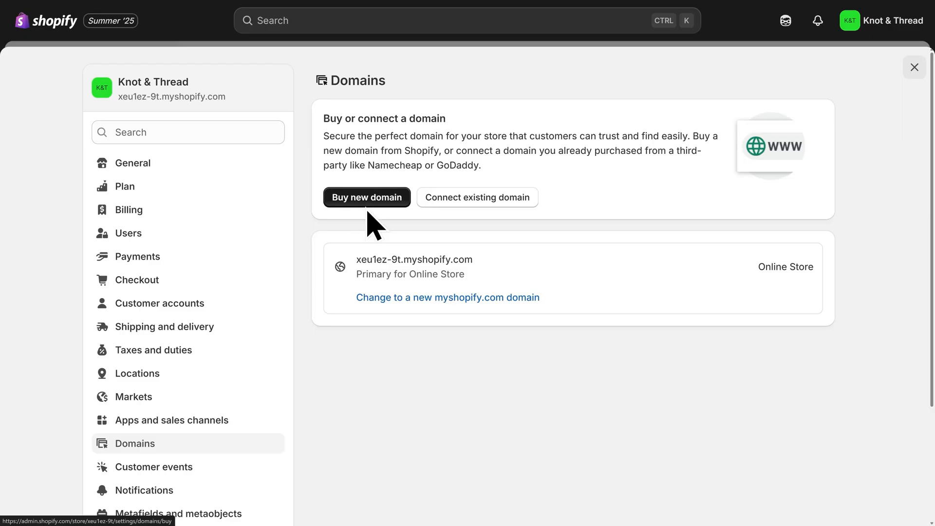
left_click(366, 206)
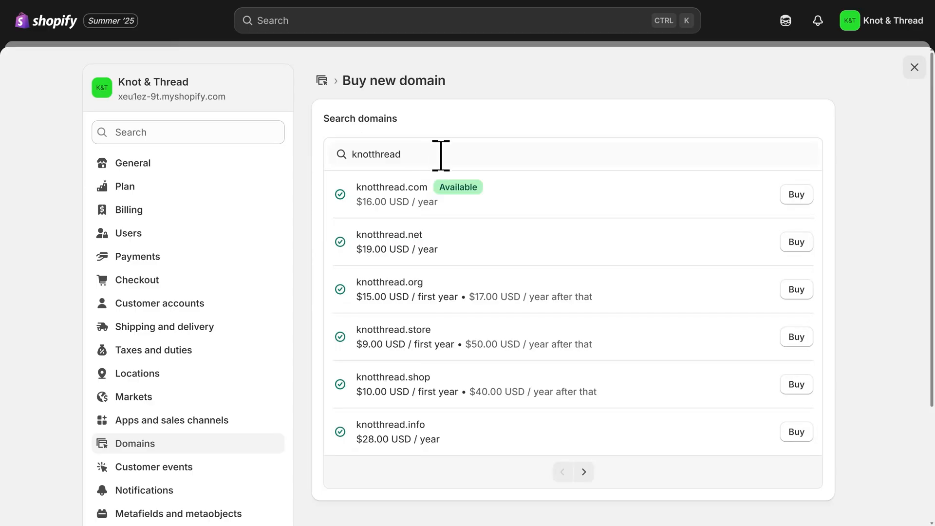
left_click_drag(428, 188, 405, 188)
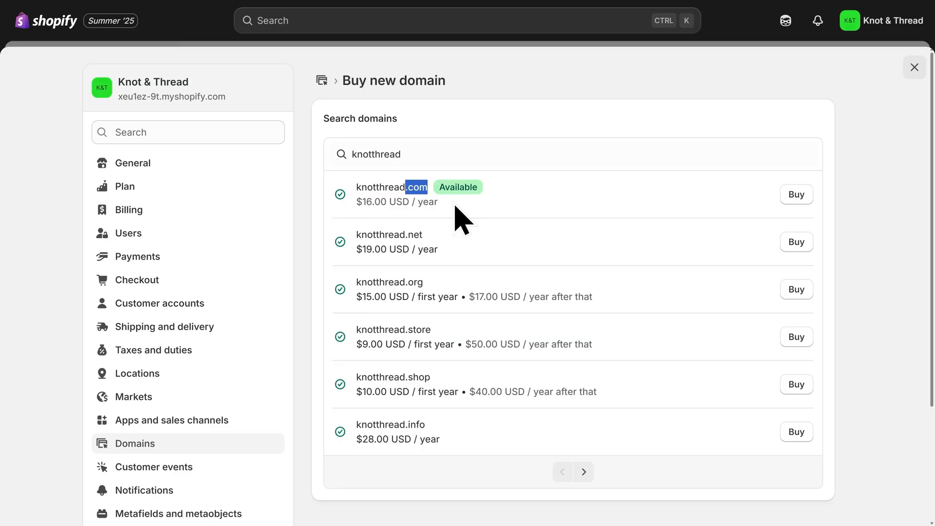
left_click(455, 206)
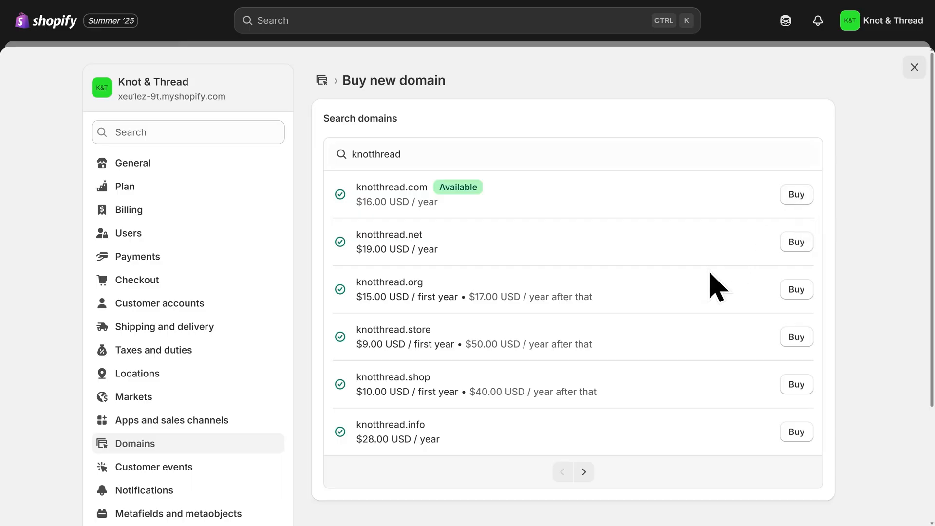
scroll(246, 272, "down", 3)
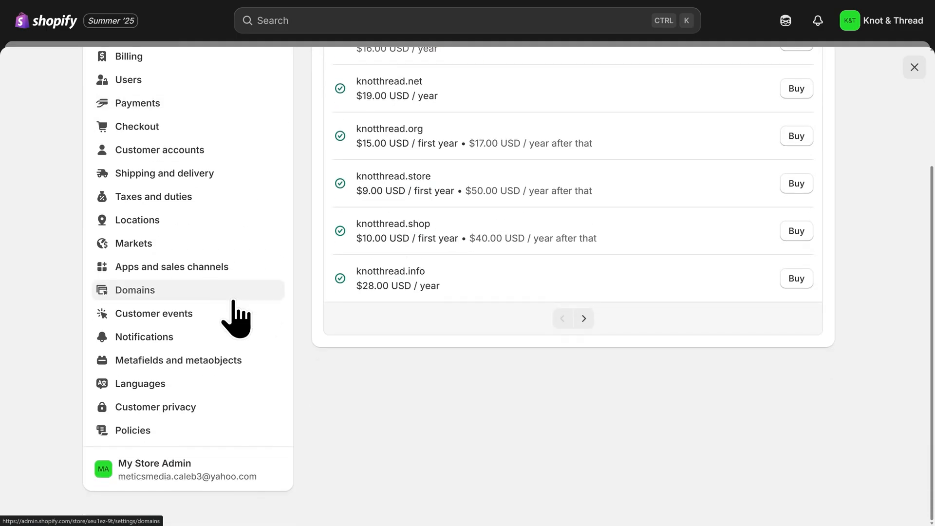
left_click(185, 384)
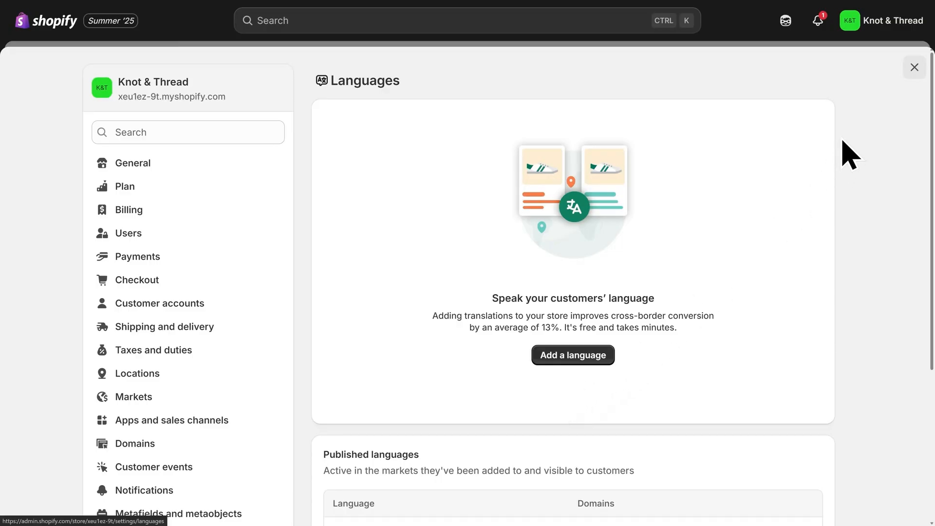
- Close the settings and remove the online store's password protection
left_click(914, 66)
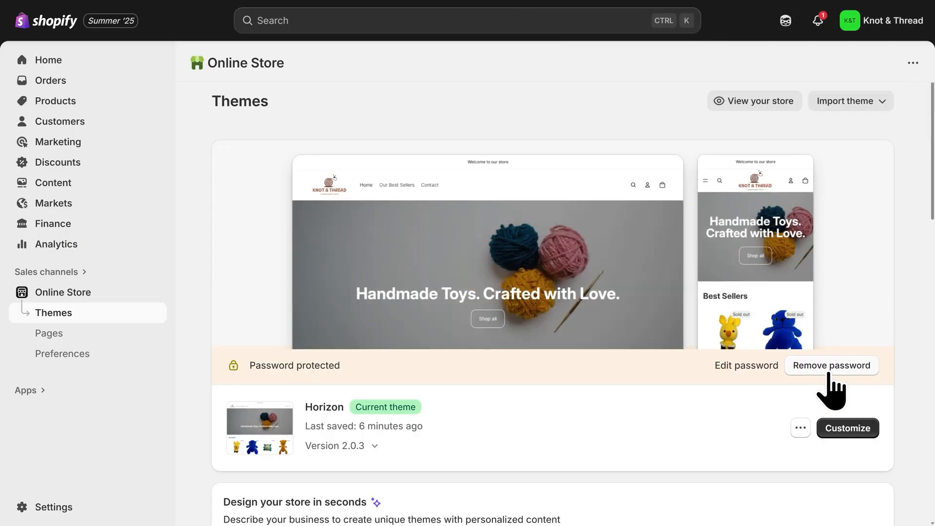
left_click(829, 373)
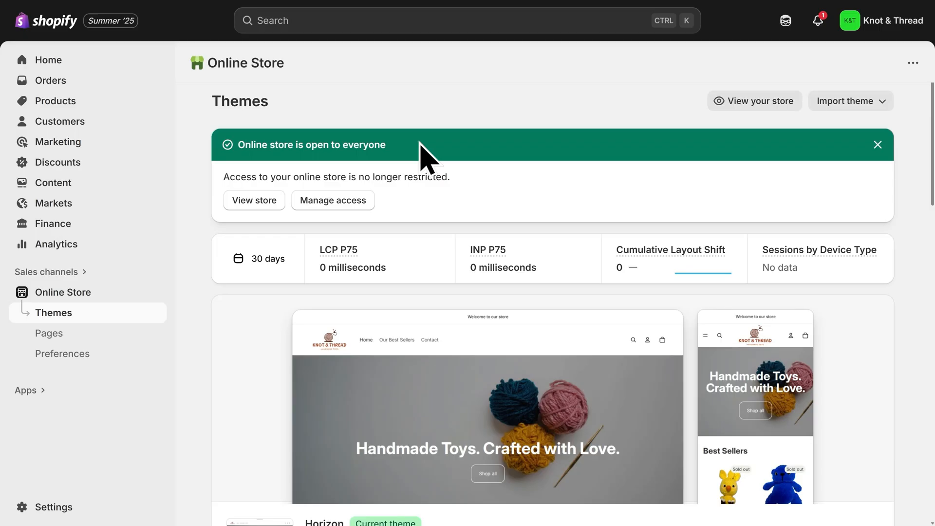
- Open the live store and scroll through the home page sections down to the custom order form
left_click(756, 103)
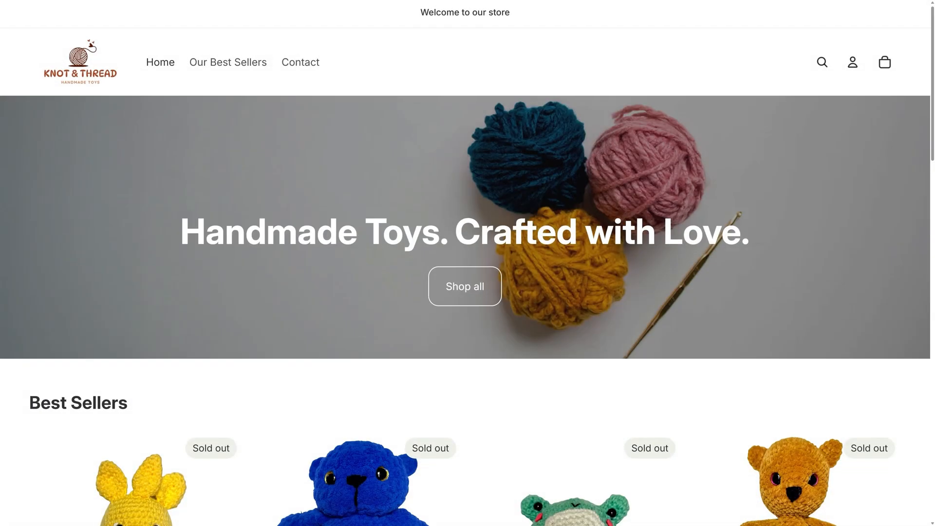
scroll(465, 263, "down", 1)
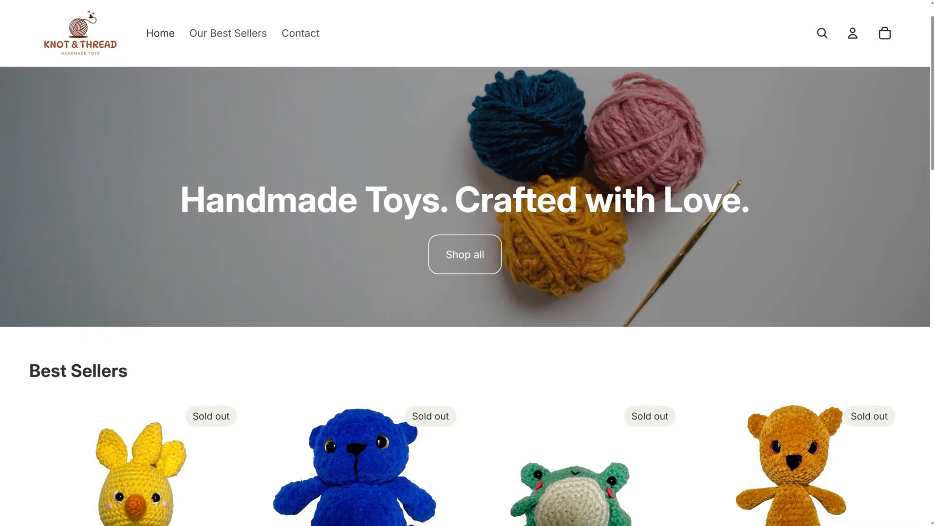
scroll(466, 263, "down", 2)
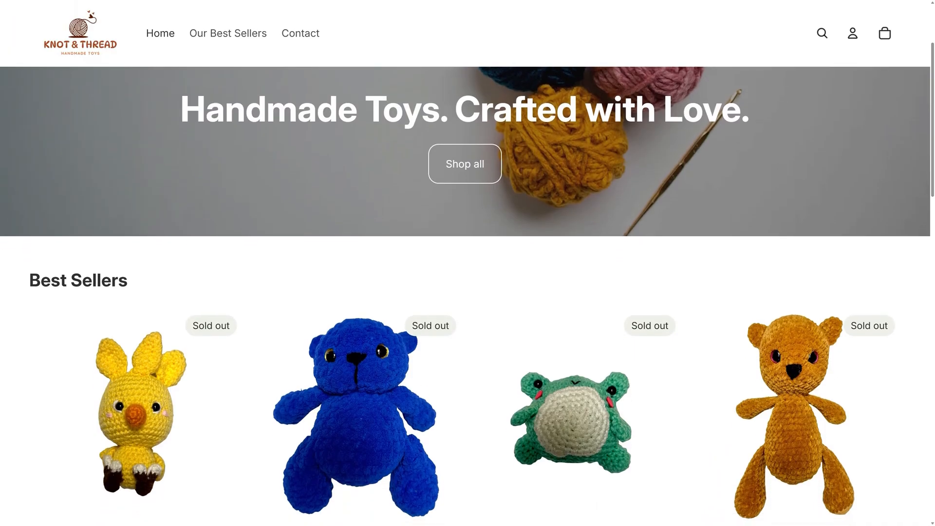
scroll(465, 263, "down", 3)
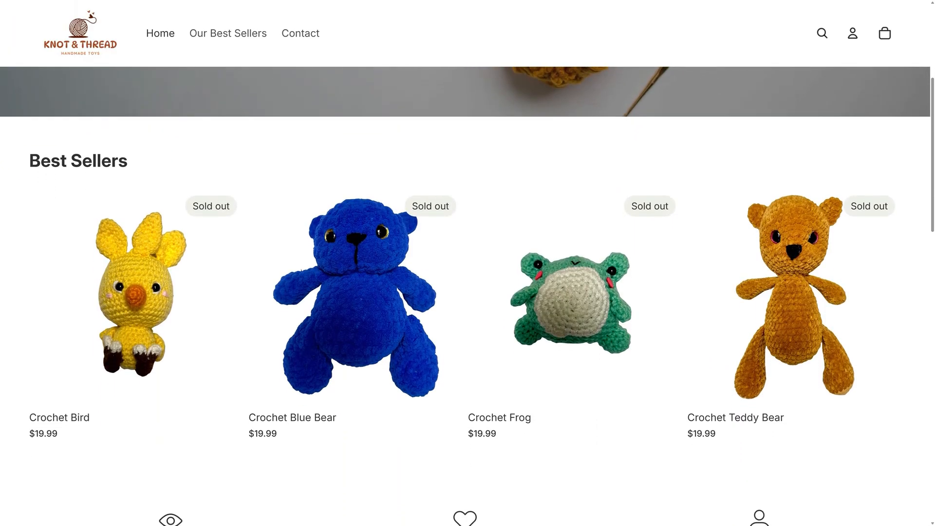
scroll(465, 263, "down", 3)
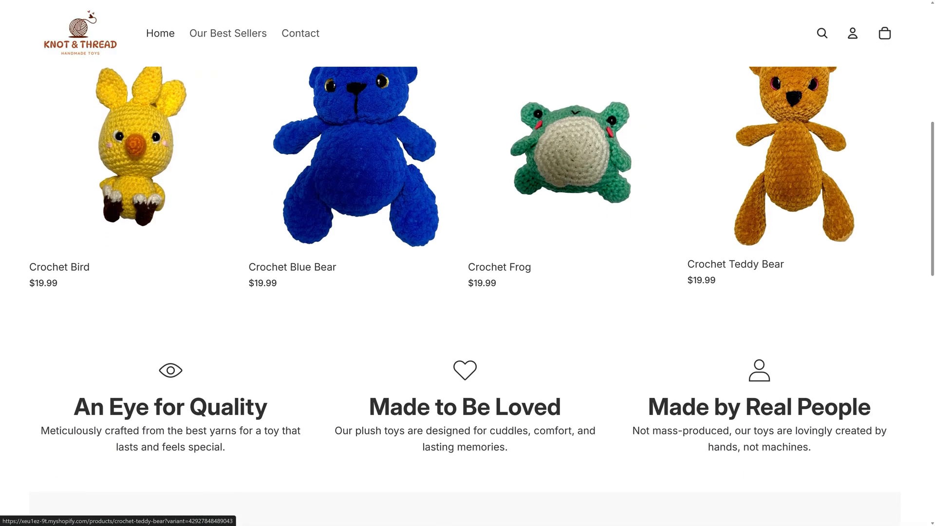
scroll(465, 263, "down", 3)
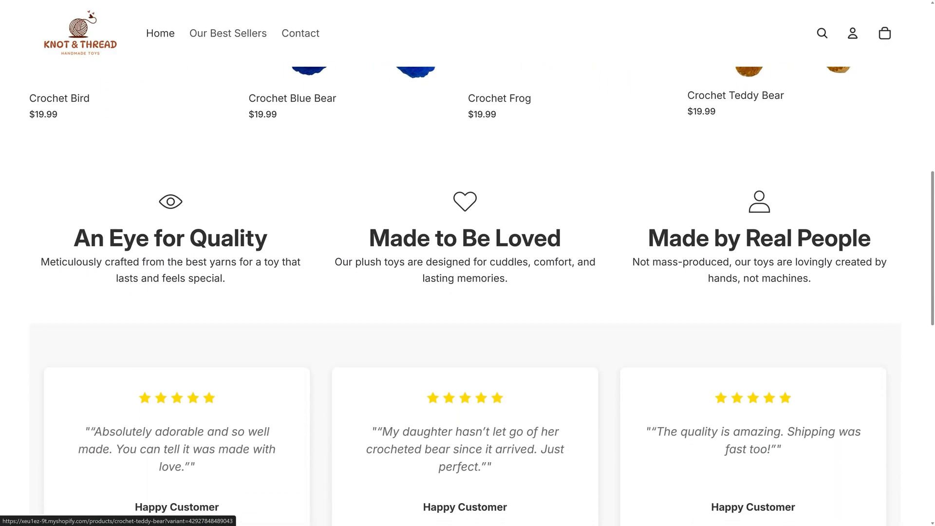
scroll(465, 263, "down", 3)
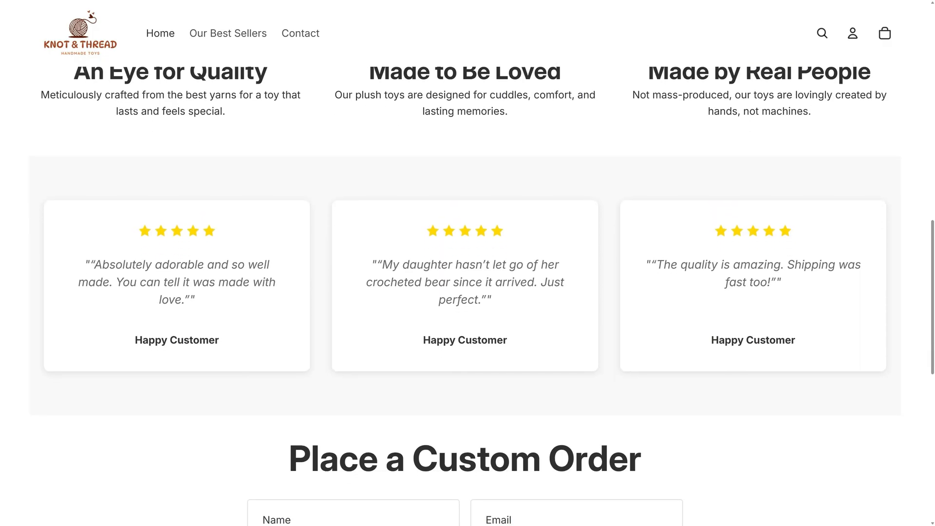
scroll(465, 263, "down", 3)
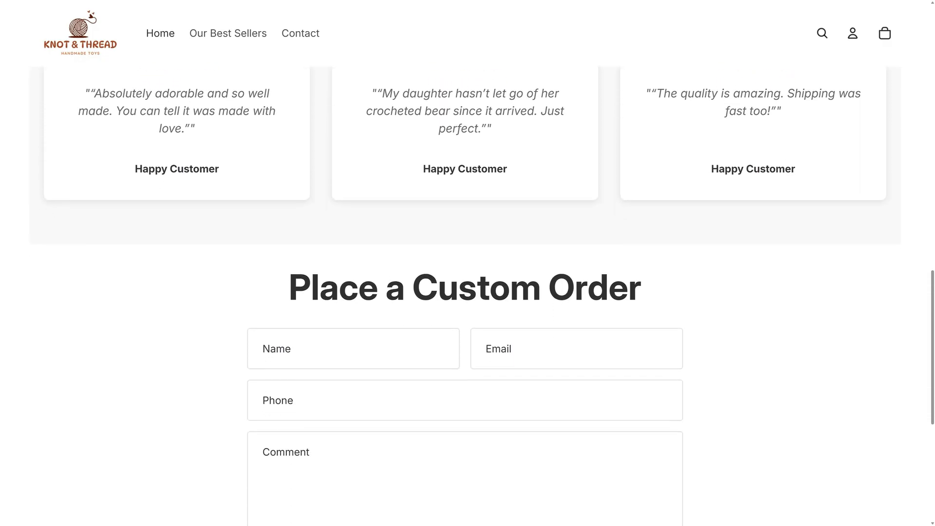
scroll(390, 500, "down", 2)
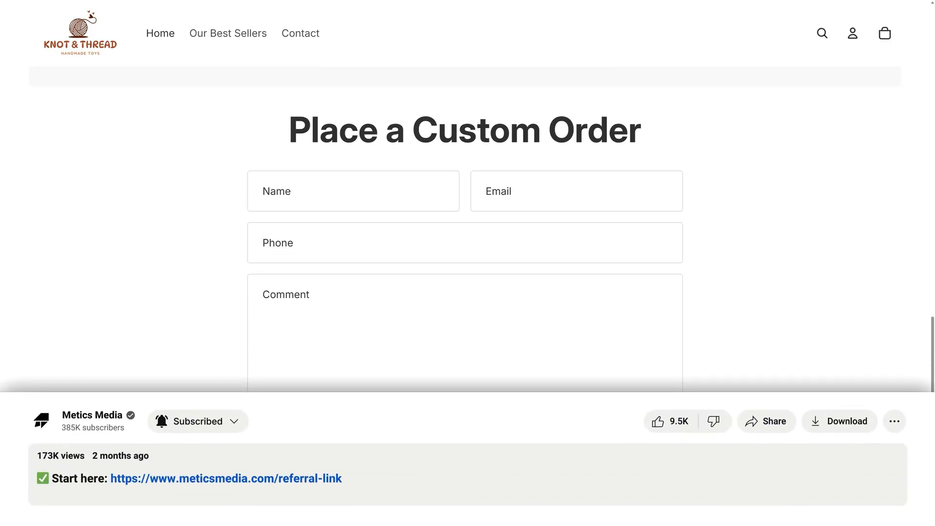